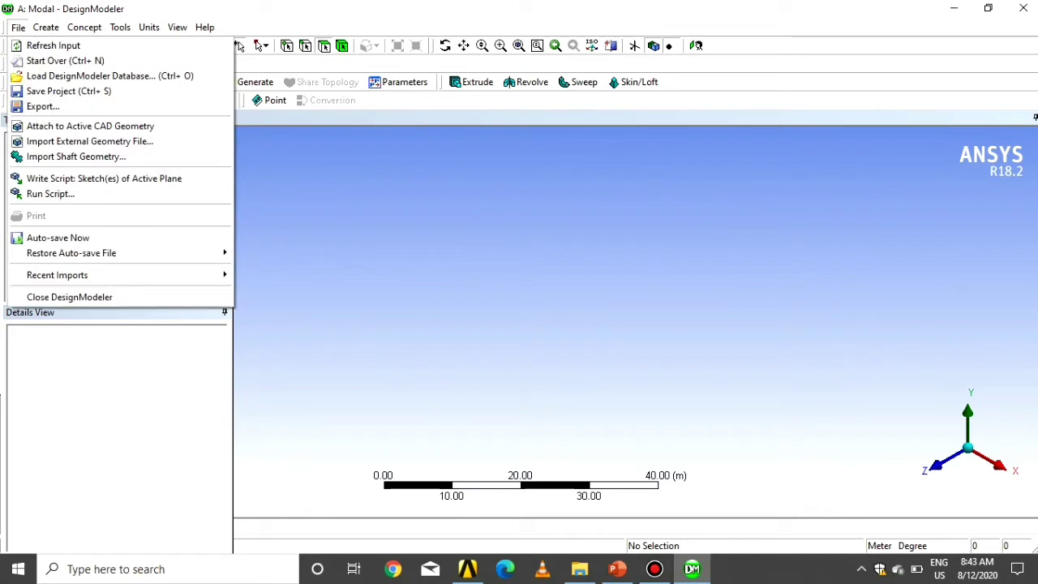
# Step: Import the external geometry file problemstatement_11.iges from the model files folder and generate it
pyautogui.click(89, 141)
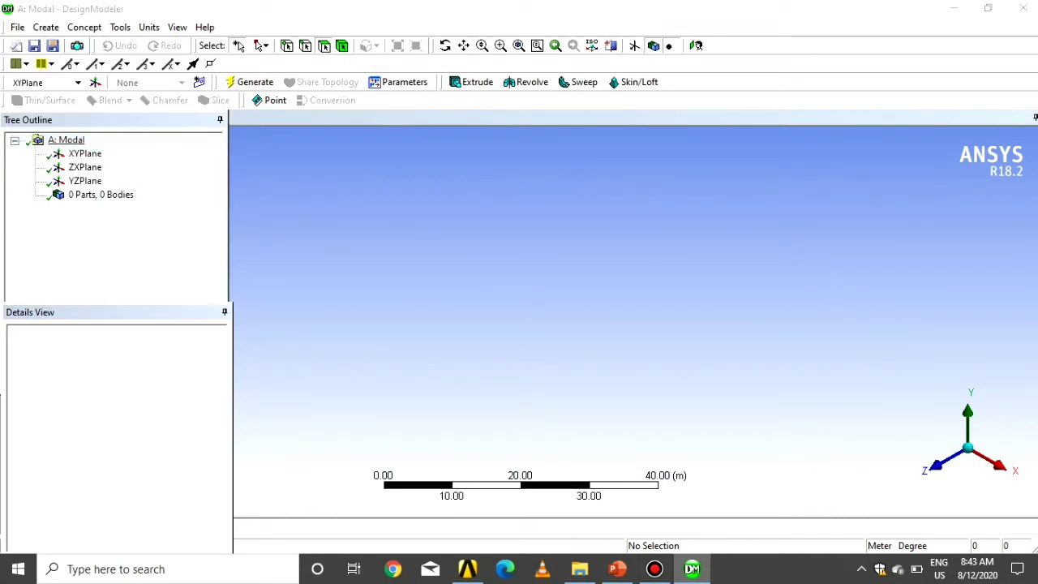
pyautogui.scroll(-1, 438, 284)
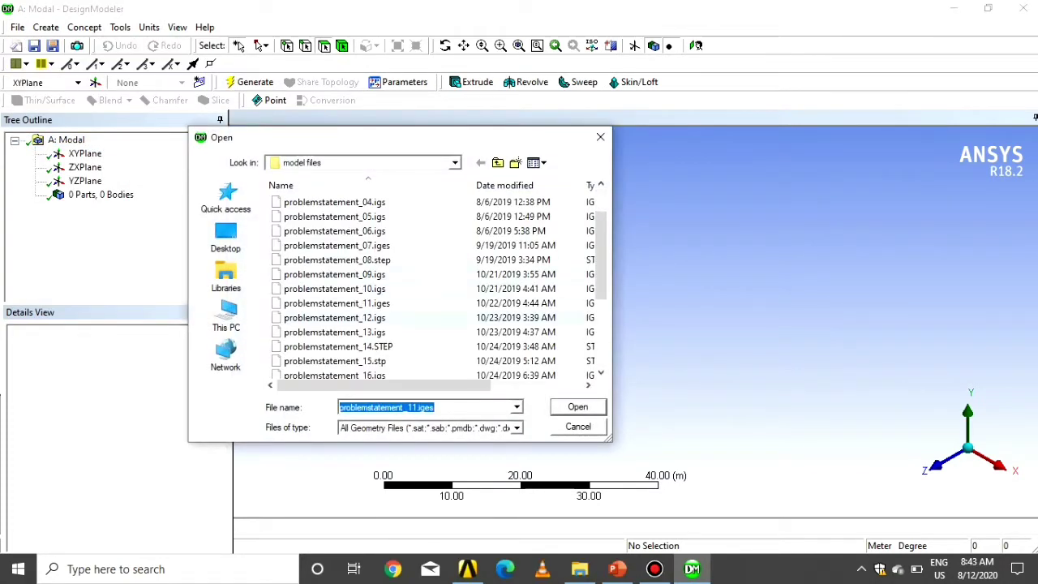
pyautogui.click(336, 303)
pyautogui.click(577, 407)
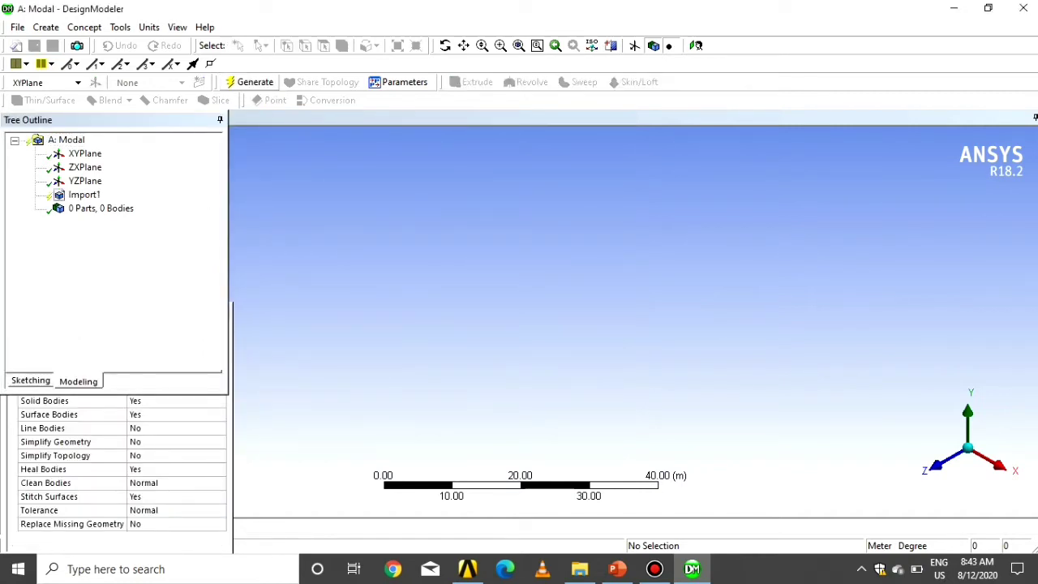
pyautogui.press('F5')
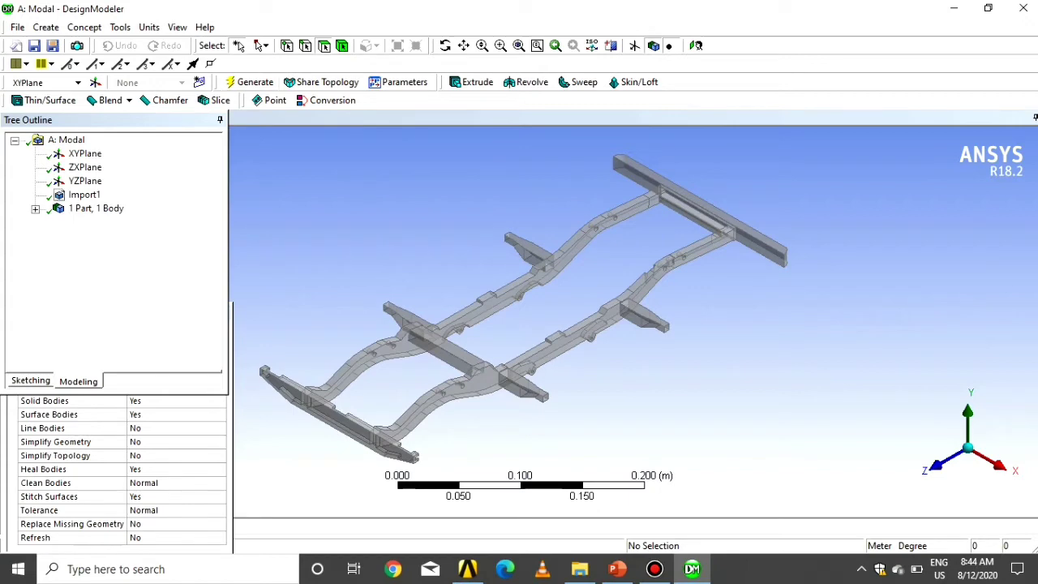
# Step: Switch to Workbench and open the Modal system's Model for editing in Mechanical
pyautogui.scroll(6, 633, 324)
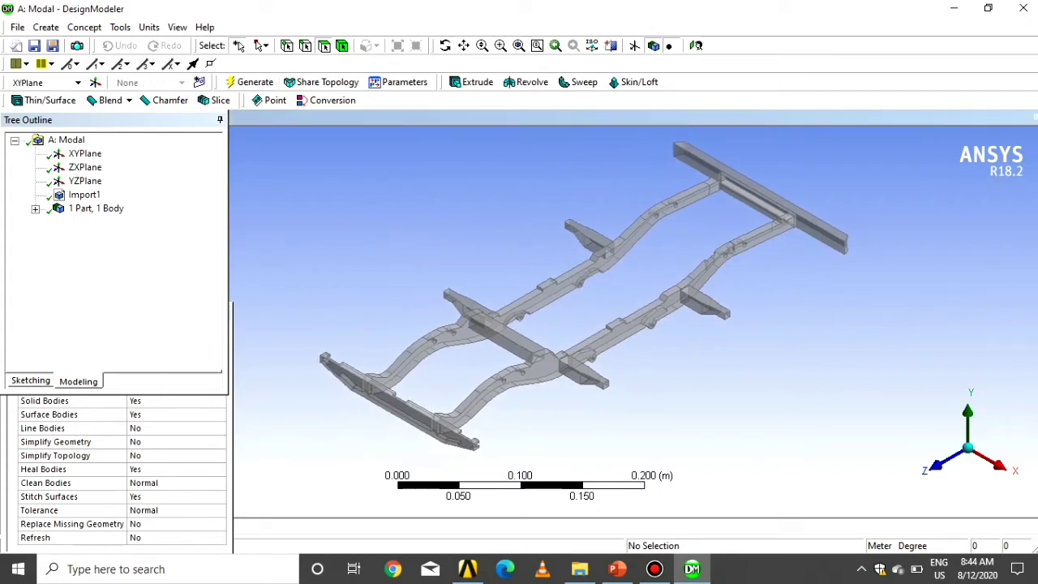
pyautogui.keyDown('ctrl'); pyautogui.moveTo(616, 406); pyautogui.dragTo(677, 207, button='middle'); pyautogui.keyUp('ctrl')
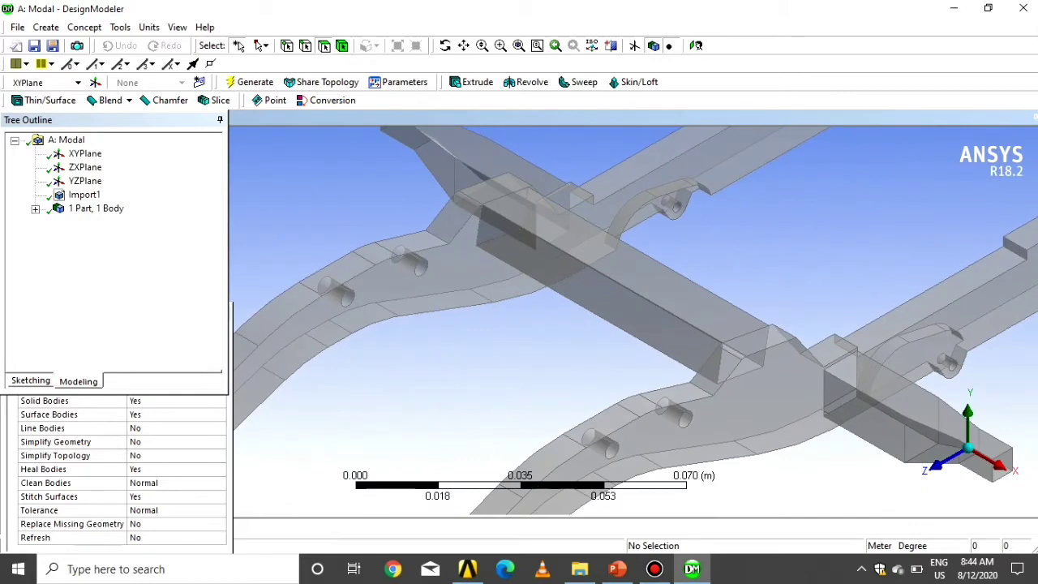
pyautogui.scroll(-6, 636, 320)
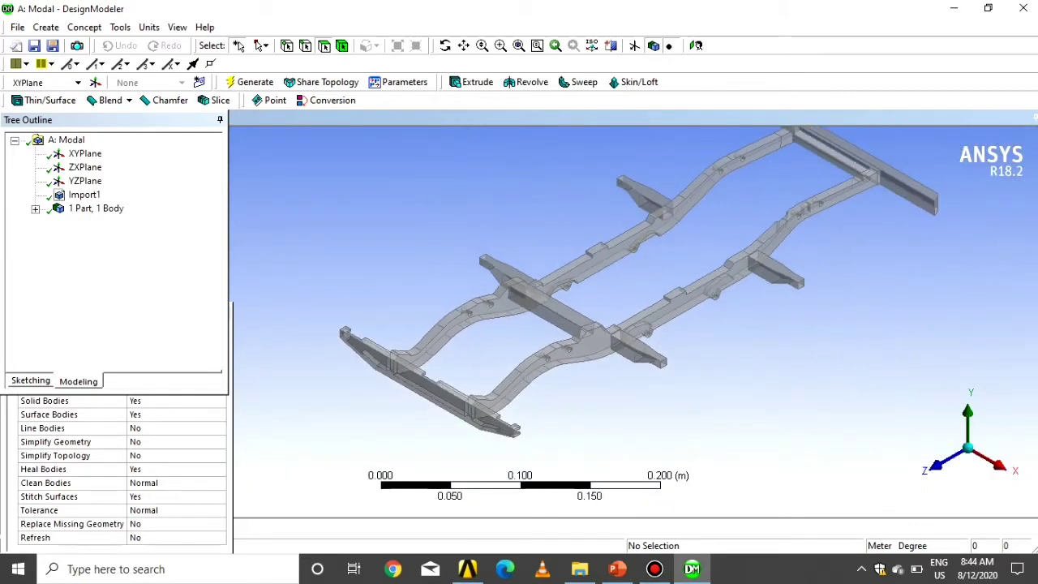
pyautogui.click(467, 568)
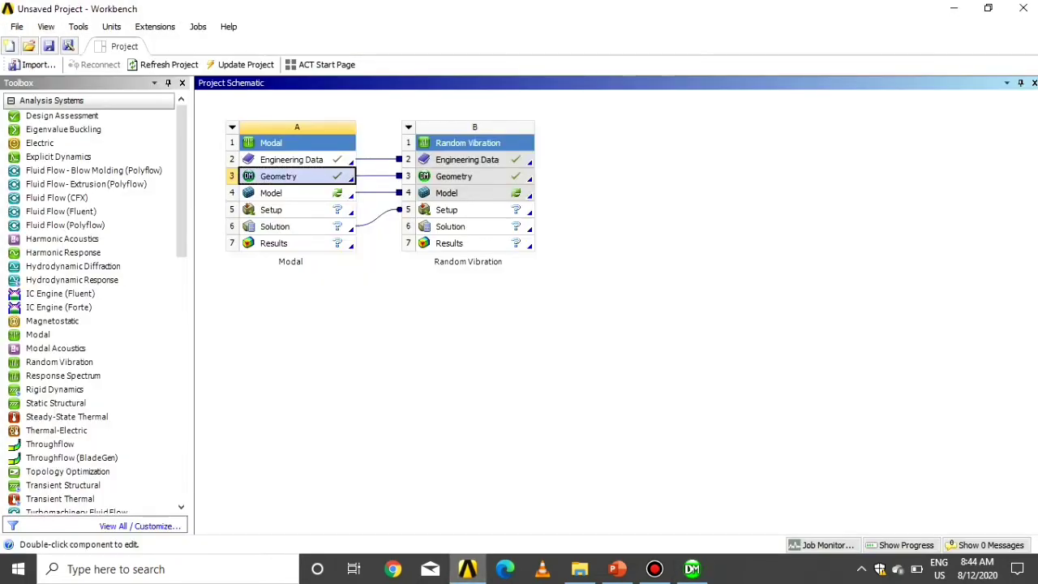
pyautogui.doubleClick(297, 192)
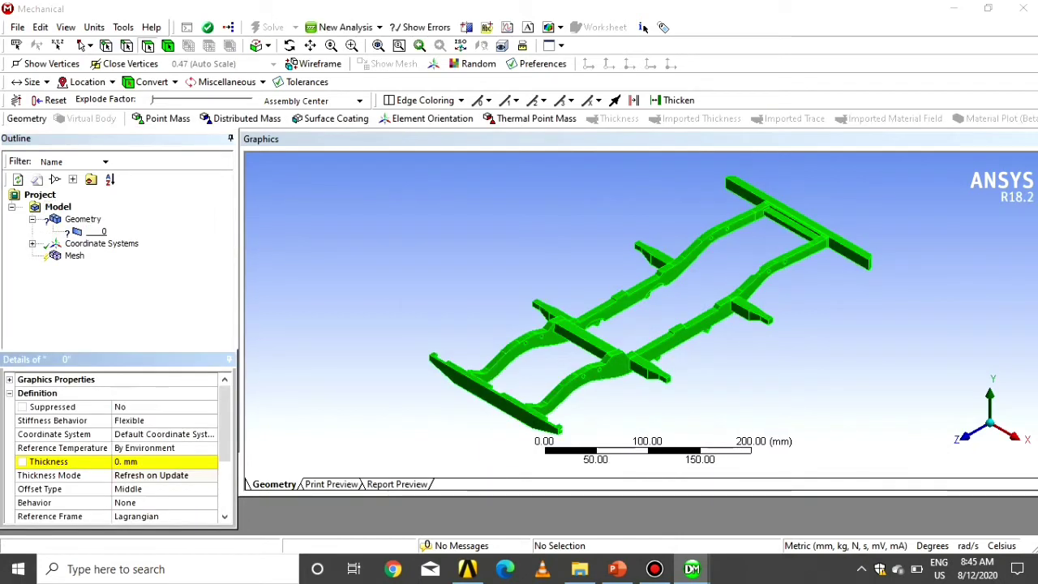
# Step: Set the mesh's maximum face size to 1.5 mm in the sizing settings
pyautogui.press('F2')
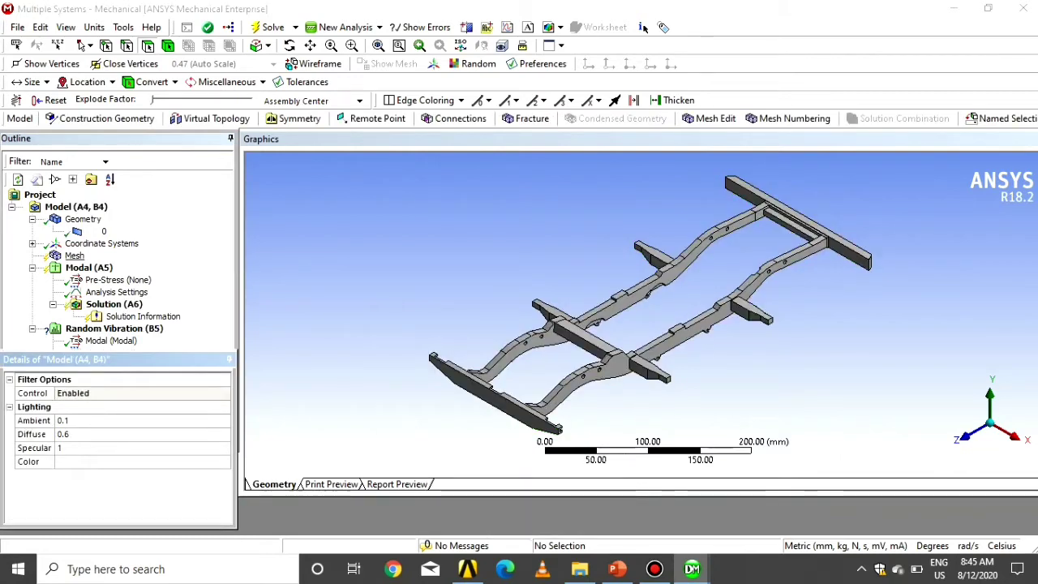
pyautogui.click(75, 255)
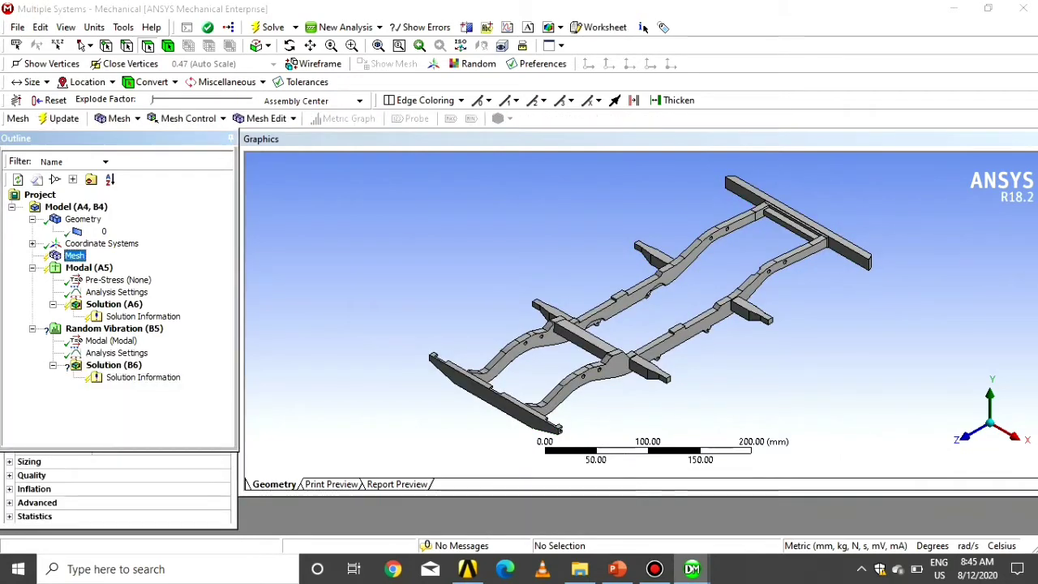
pyautogui.click(9, 462)
pyautogui.click(154, 502)
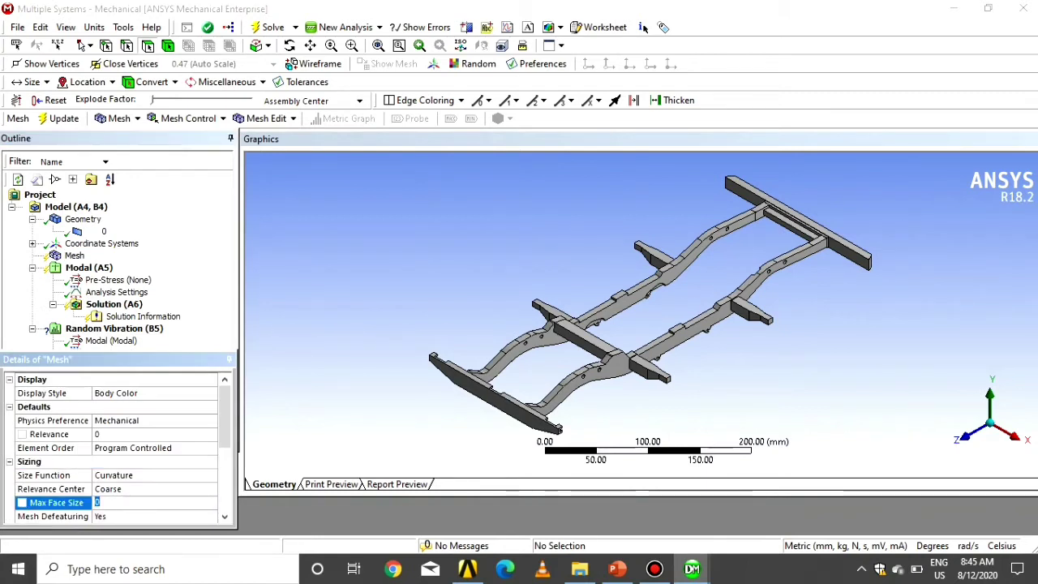
pyautogui.write('1')
pyautogui.press('XF86AudioMute')
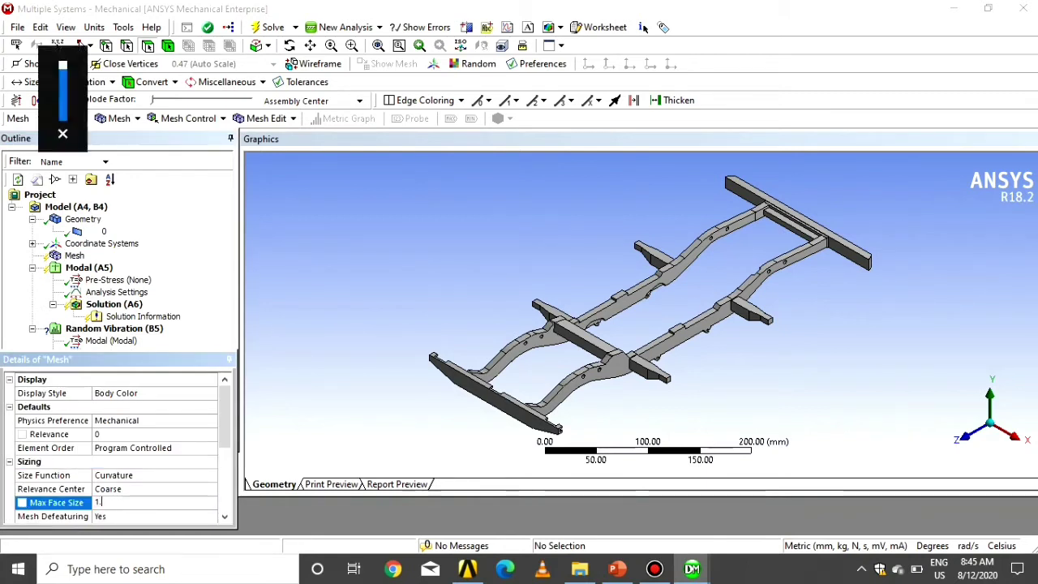
pyautogui.write('.5')
pyautogui.press('Return')
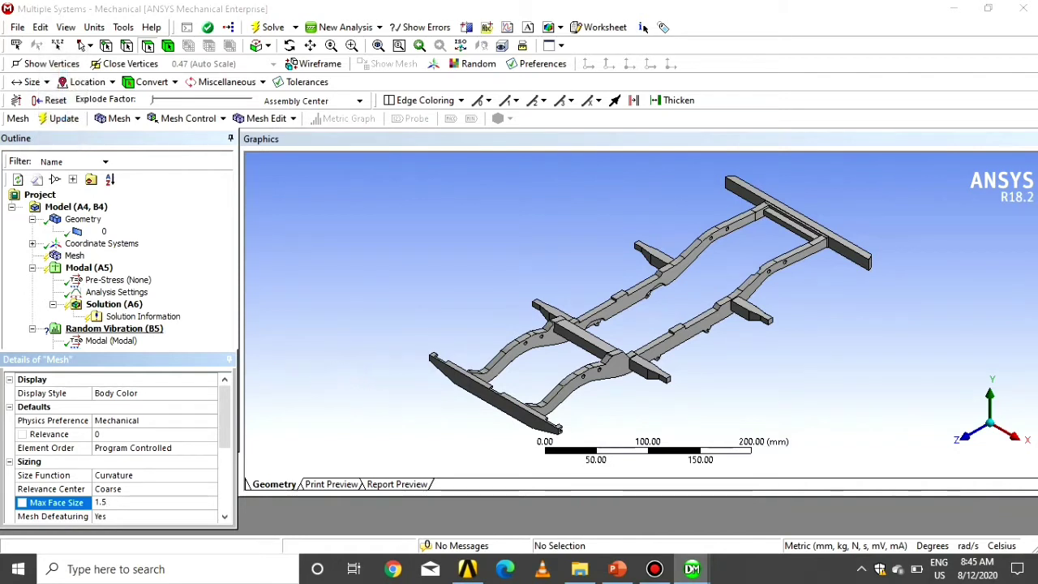
# Step: Generate the mesh for the chassis frame
pyautogui.click(75, 256)
pyautogui.rightClick(75, 256)
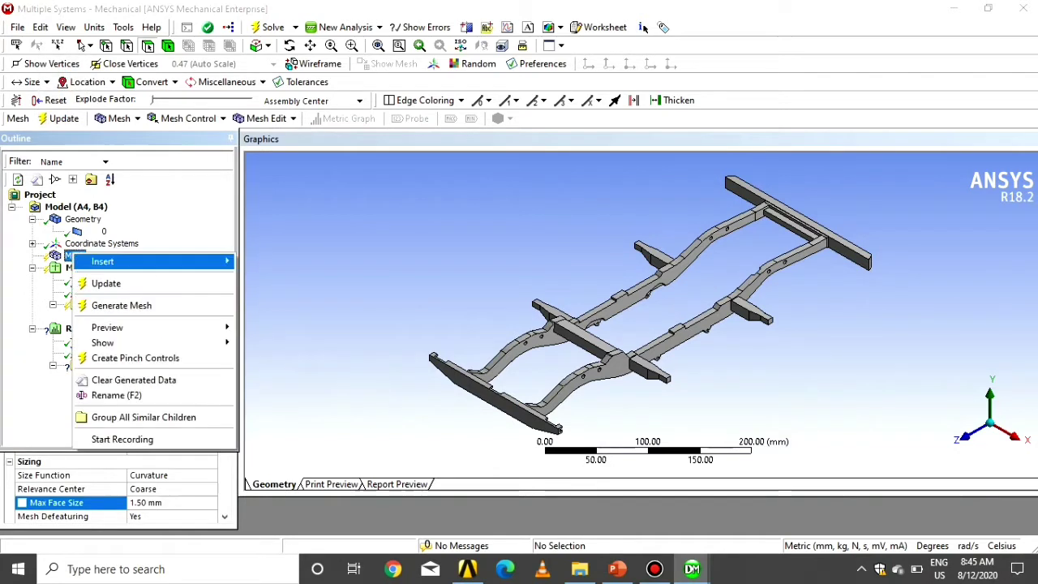
pyautogui.click(121, 305)
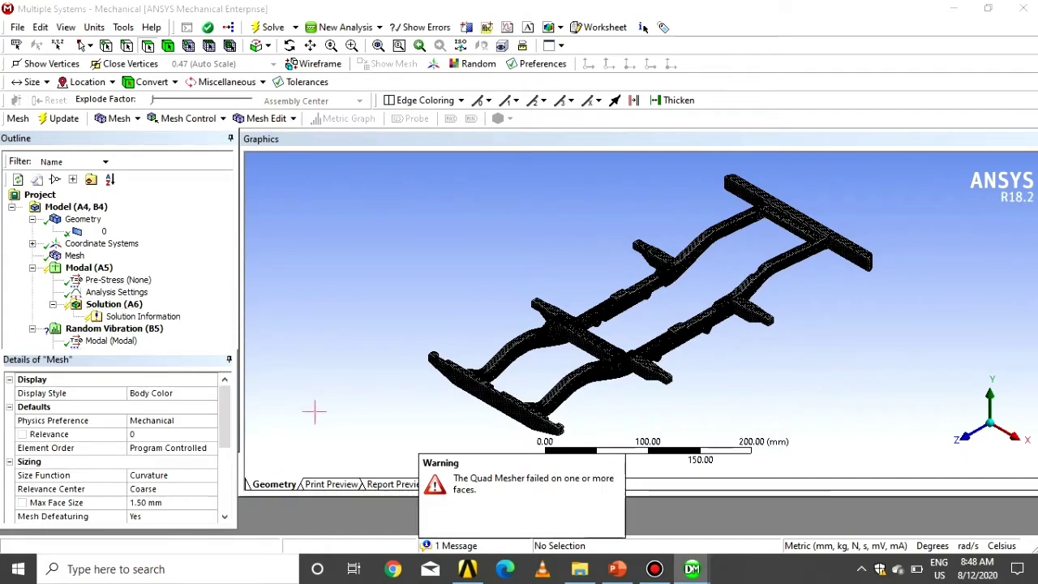
# Step: Examine the generated mesh up close on the side rails, cross member and brackets of the chassis frame
pyautogui.scroll(10, 618, 385)
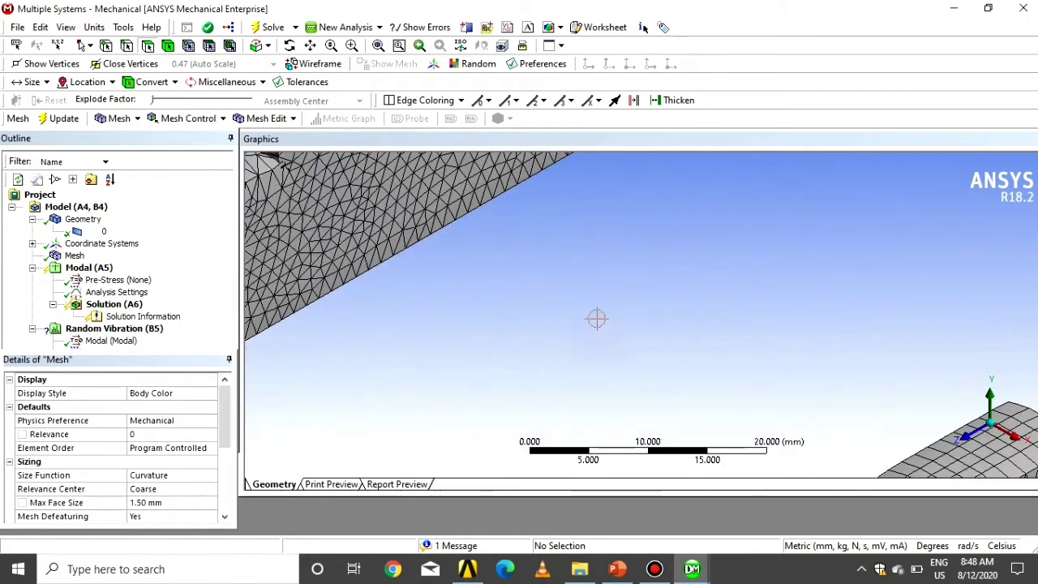
pyautogui.keyDown('ctrl'); pyautogui.moveTo(624, 328); pyautogui.dragTo(687, 474, button='middle'); pyautogui.keyUp('ctrl')
pyautogui.scroll(4, 646, 373)
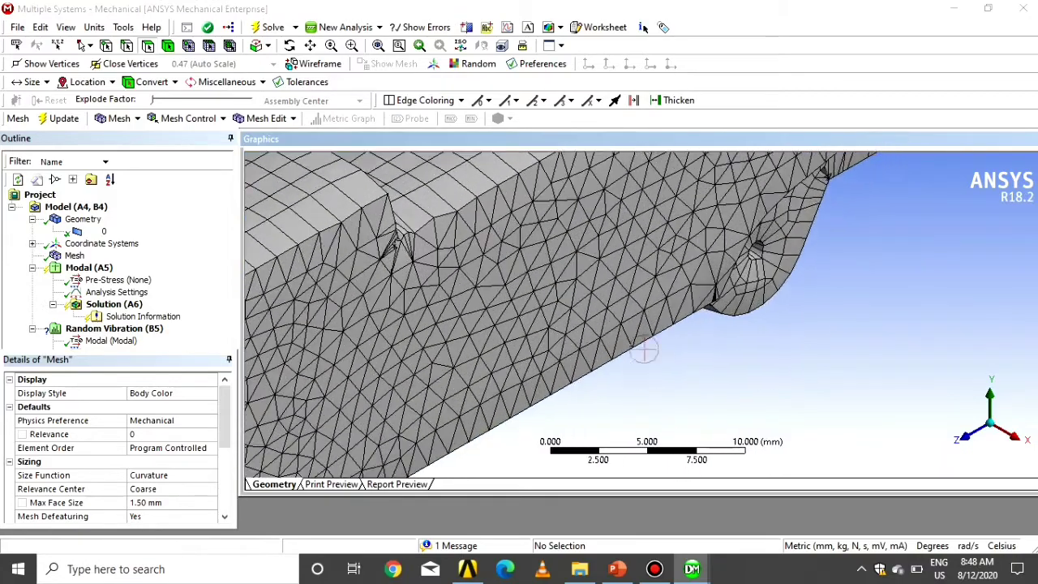
pyautogui.scroll(-1, 668, 258)
pyautogui.keyDown('ctrl'); pyautogui.moveTo(668, 258); pyautogui.dragTo(684, 305, button='middle'); pyautogui.keyUp('ctrl')
pyautogui.scroll(-3, 684, 305)
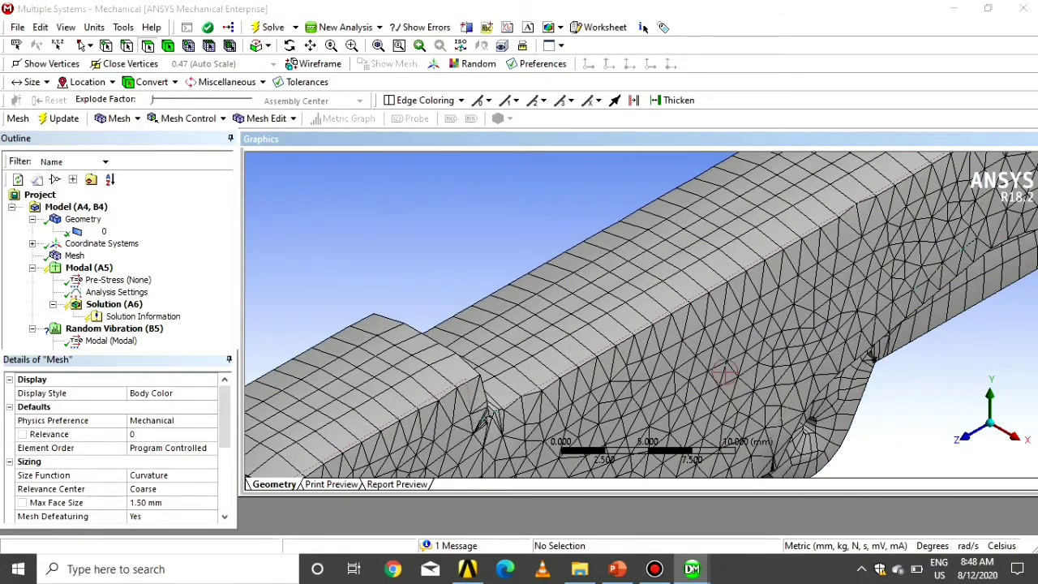
pyautogui.scroll(-10, 721, 366)
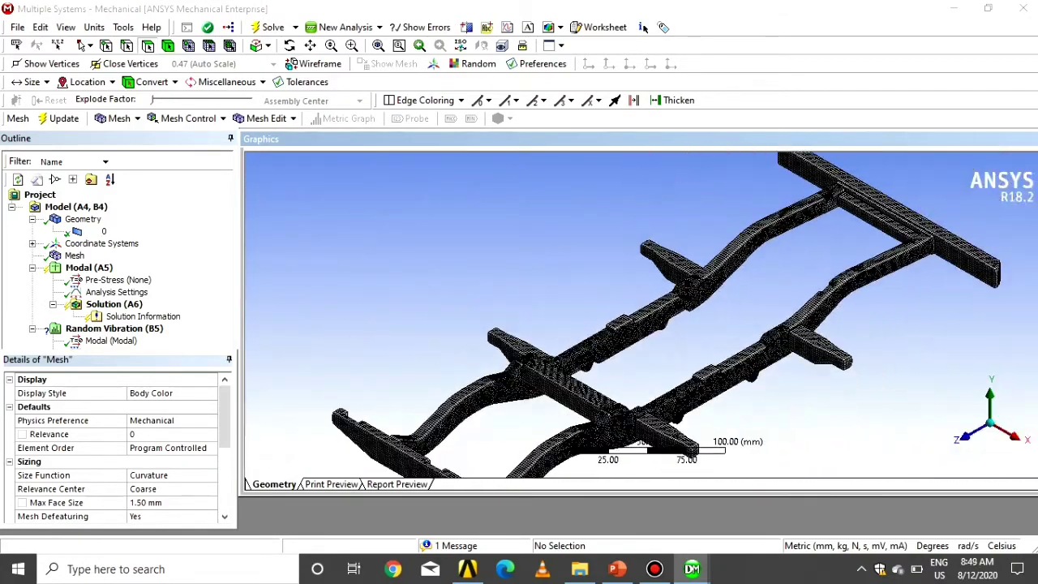
pyautogui.scroll(2, 695, 325)
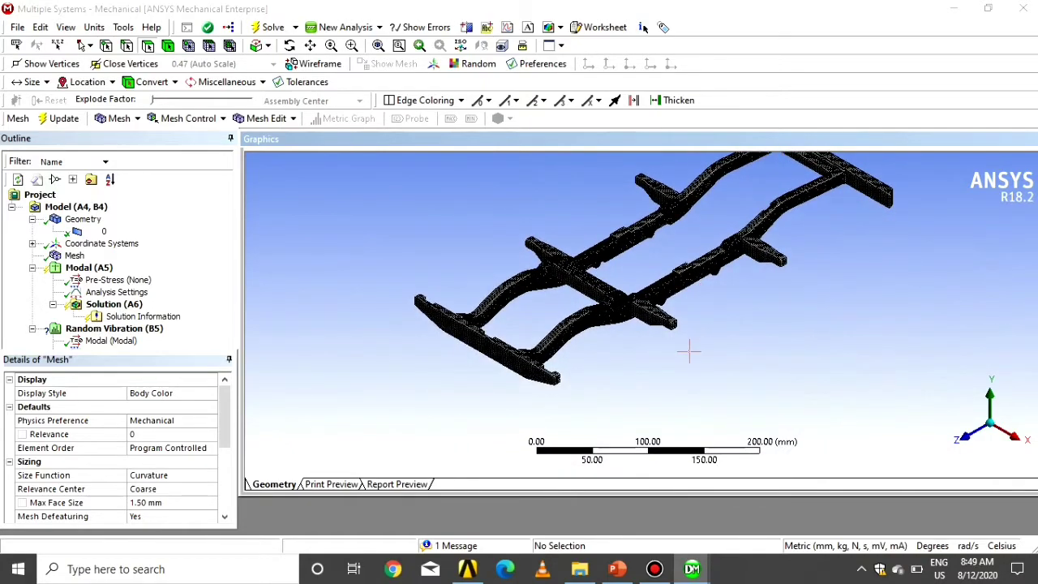
pyautogui.scroll(1, 638, 317)
pyautogui.scroll(7, 637, 319)
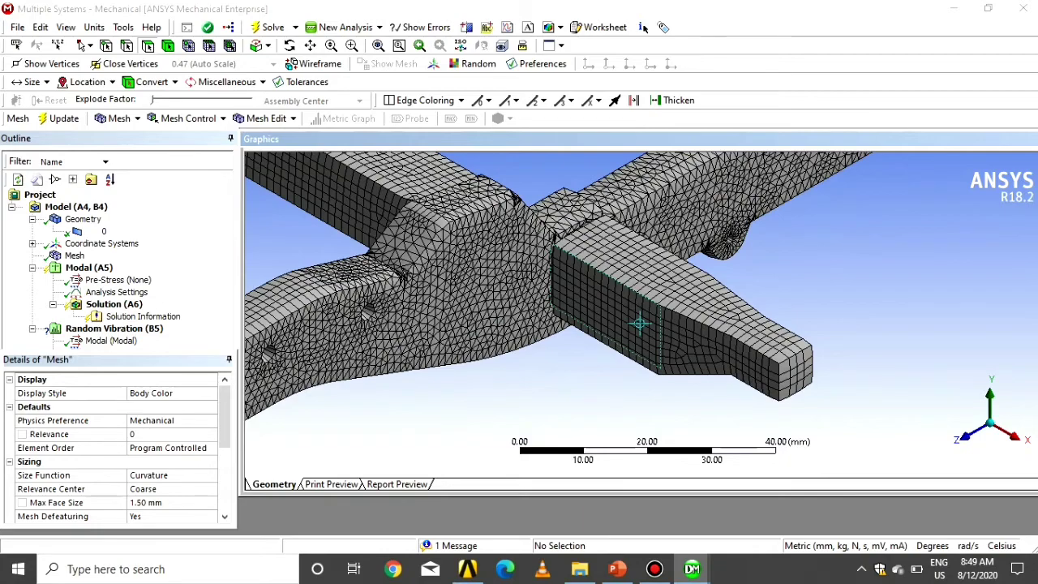
pyautogui.scroll(-7, 640, 323)
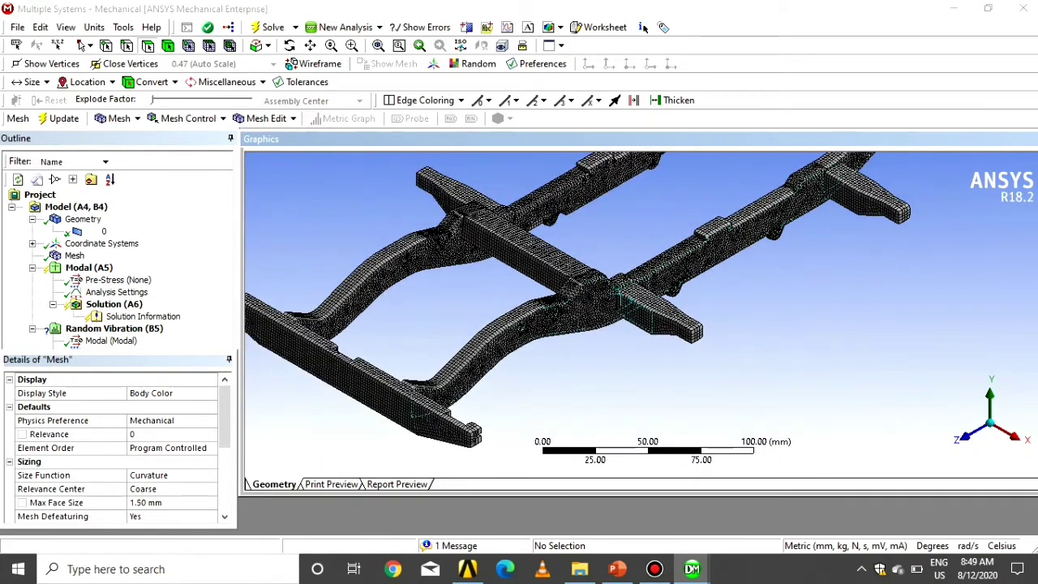
pyautogui.click(626, 320)
pyautogui.keyDown('ctrl'); pyautogui.moveTo(626, 315); pyautogui.dragTo(599, 332, button='middle'); pyautogui.keyUp('ctrl')
pyautogui.scroll(-4, 626, 327)
pyautogui.scroll(-1, 604, 360)
pyautogui.scroll(3, 592, 340)
pyautogui.scroll(-2, 603, 339)
# Step: Set the maximum number of modes to find to 12 in the modal analysis settings
pyautogui.click(116, 292)
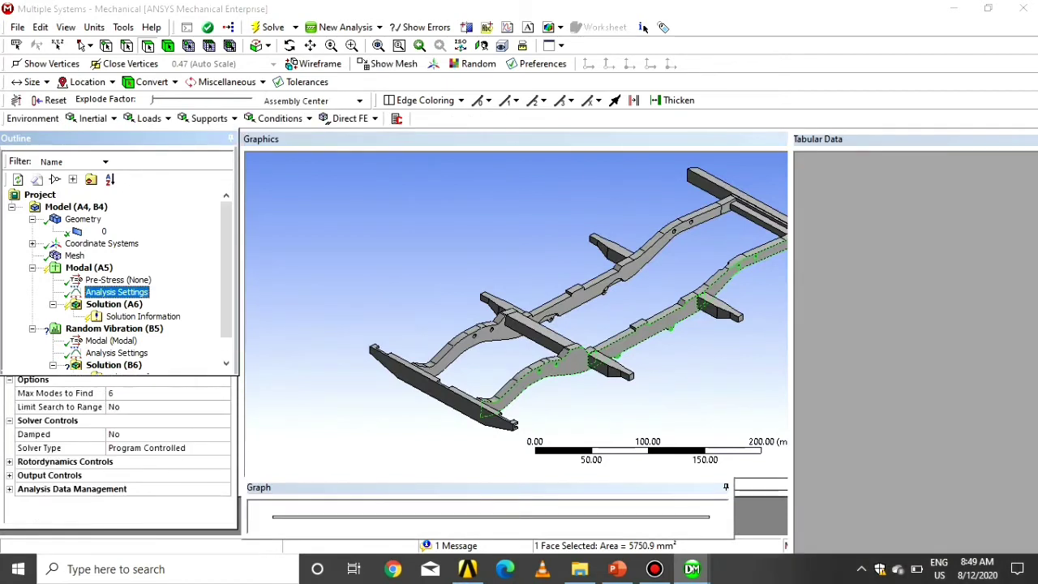
pyautogui.click(121, 393)
pyautogui.write('1')
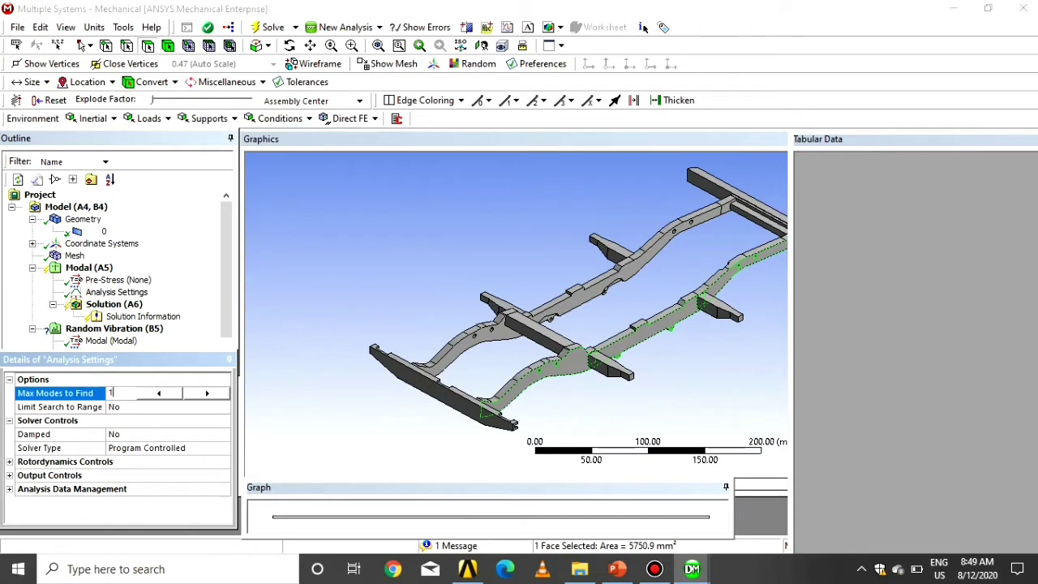
pyautogui.write('2')
pyautogui.press('Return')
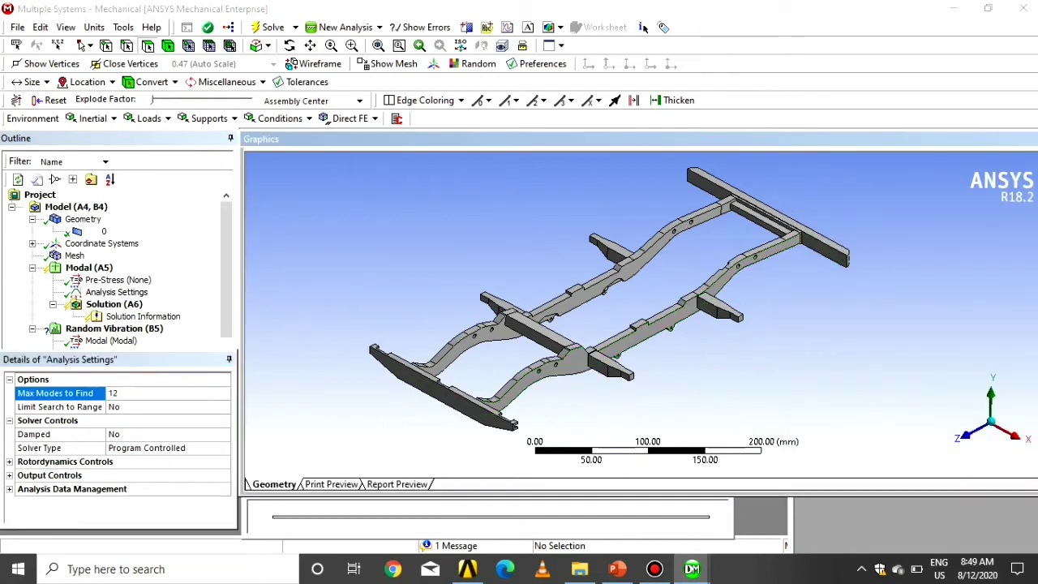
pyautogui.moveTo(157, 354); pyautogui.dragTo(150, 394)
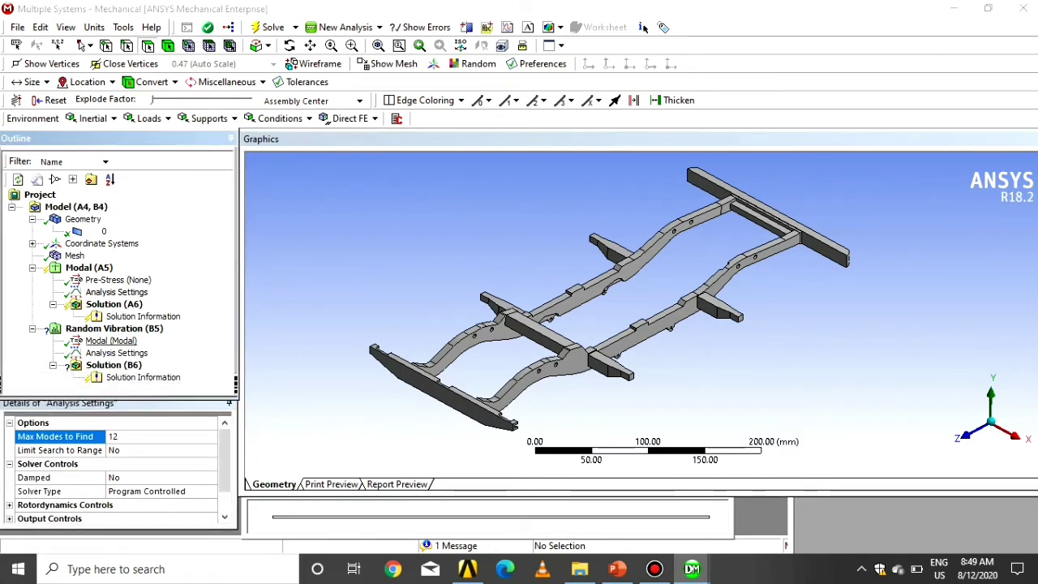
# Step: Insert a fixed support in the modal analysis and select the eight cylindrical hole faces on the curved ends of both side rails
pyautogui.rightClick(93, 268)
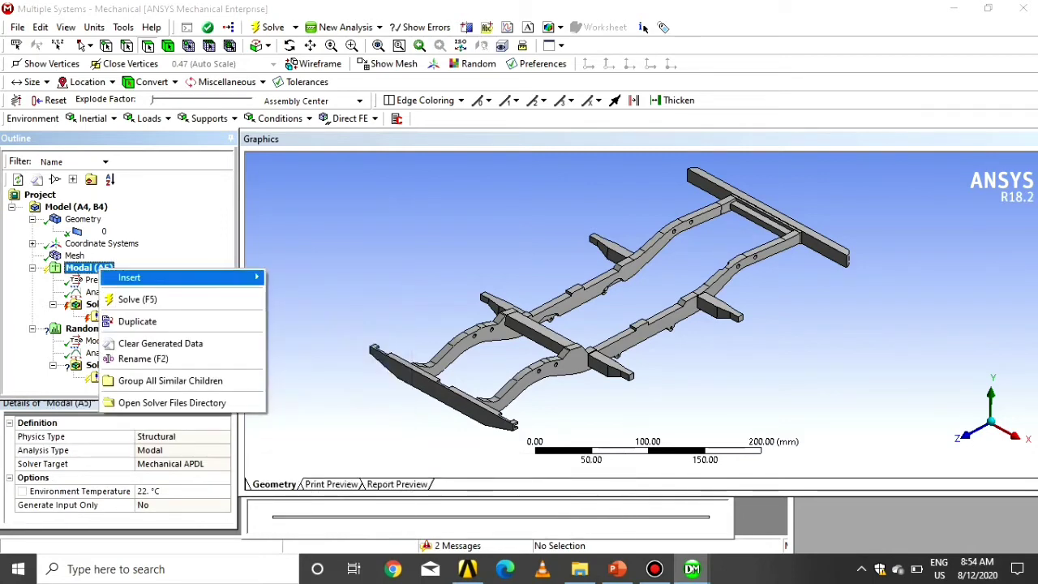
pyautogui.moveTo(130, 278)
pyautogui.click(309, 321)
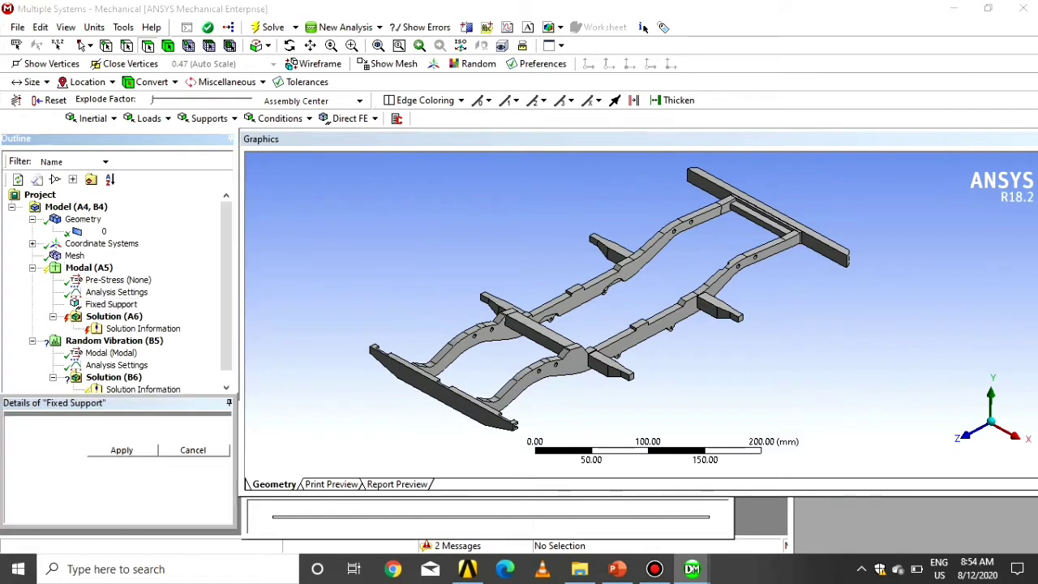
pyautogui.scroll(3, 396, 346)
pyautogui.click(395, 346)
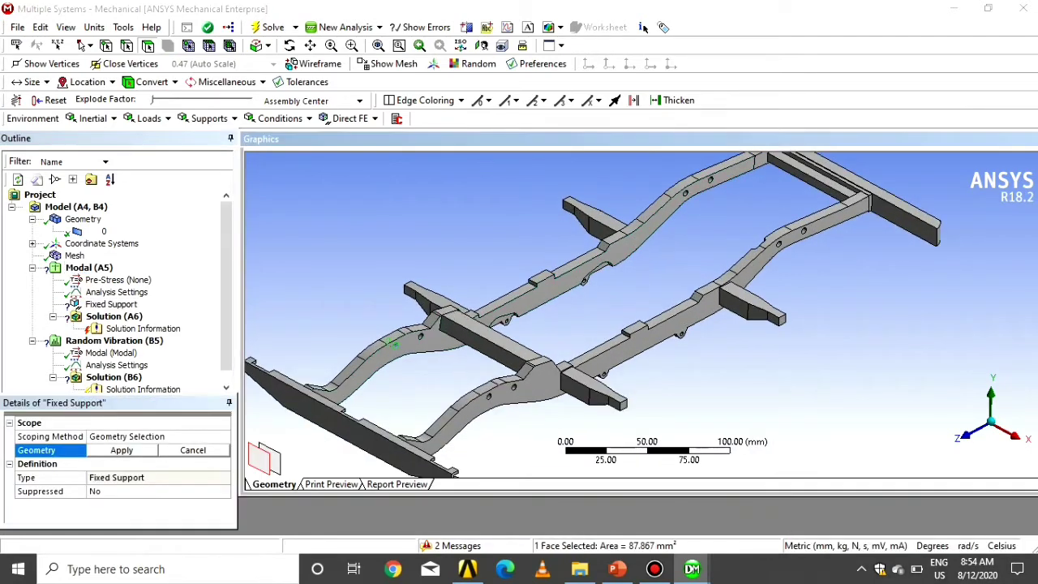
pyautogui.keyDown('ctrl'); pyautogui.click(565, 376); pyautogui.keyUp('ctrl')
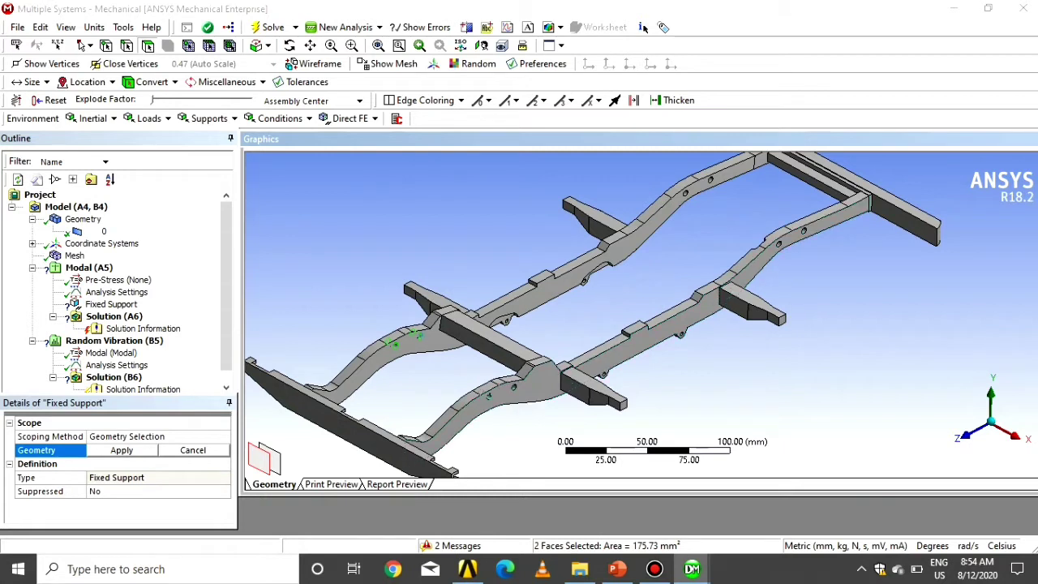
pyautogui.keyDown('ctrl'); pyautogui.click(486, 394); pyautogui.keyUp('ctrl')
pyautogui.keyDown('ctrl'); pyautogui.click(686, 192); pyautogui.keyUp('ctrl')
pyautogui.keyDown('ctrl'); pyautogui.click(683, 192); pyautogui.keyUp('ctrl')
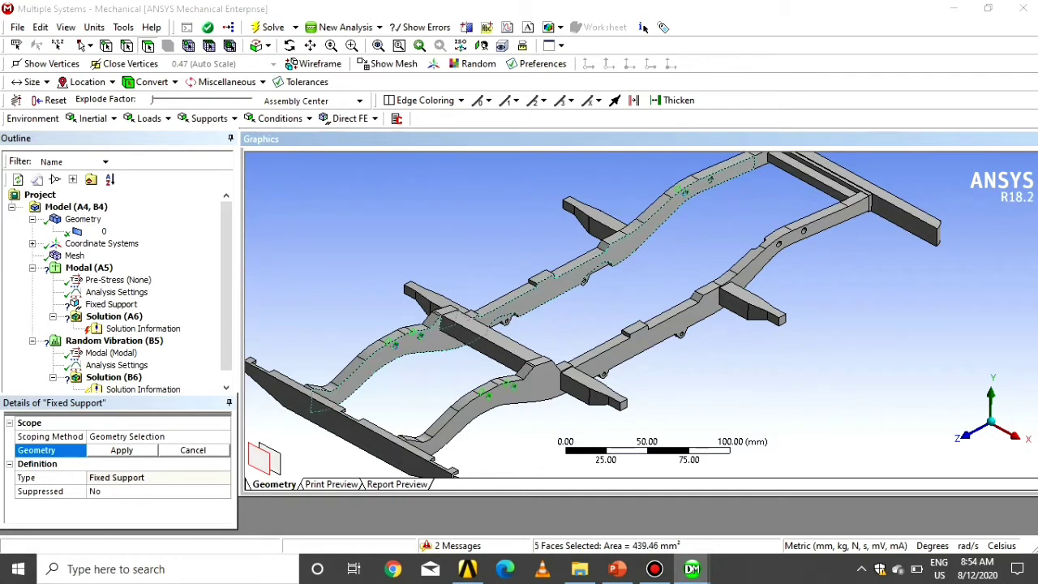
pyautogui.keyDown('ctrl'); pyautogui.click(710, 179); pyautogui.keyUp('ctrl')
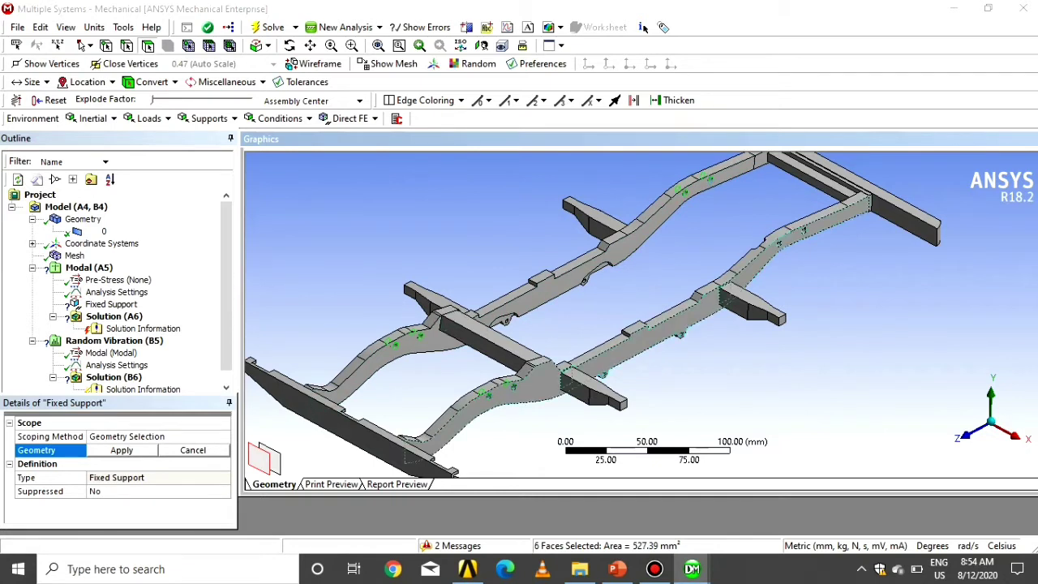
pyautogui.keyDown('ctrl'); pyautogui.click(777, 243); pyautogui.keyUp('ctrl')
pyautogui.keyDown('ctrl'); pyautogui.click(803, 231); pyautogui.keyUp('ctrl')
pyautogui.scroll(-1, 641, 315)
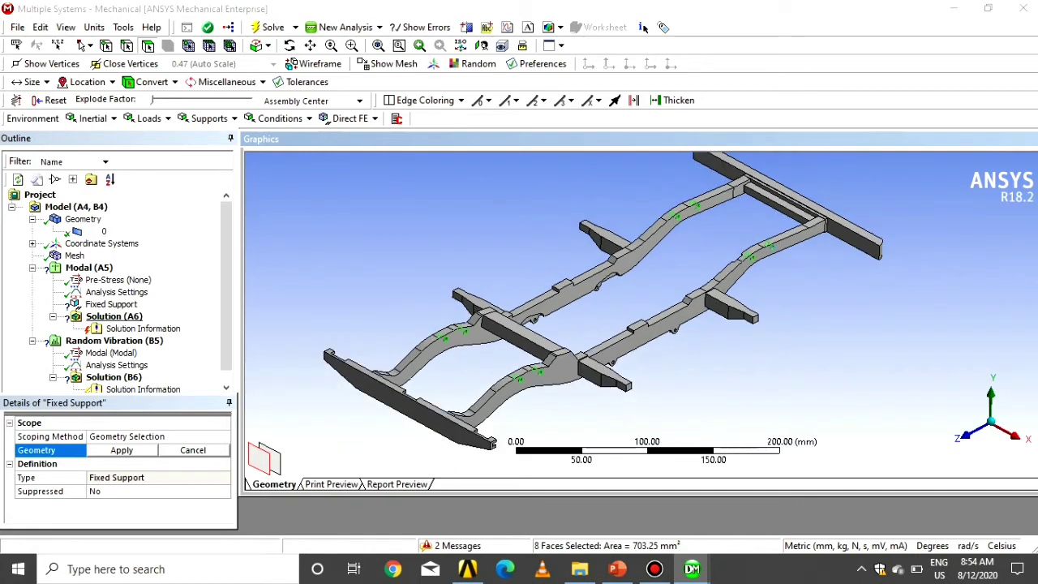
# Step: Try to solve the modal analysis
pyautogui.click(114, 316)
pyautogui.rightClick(115, 317)
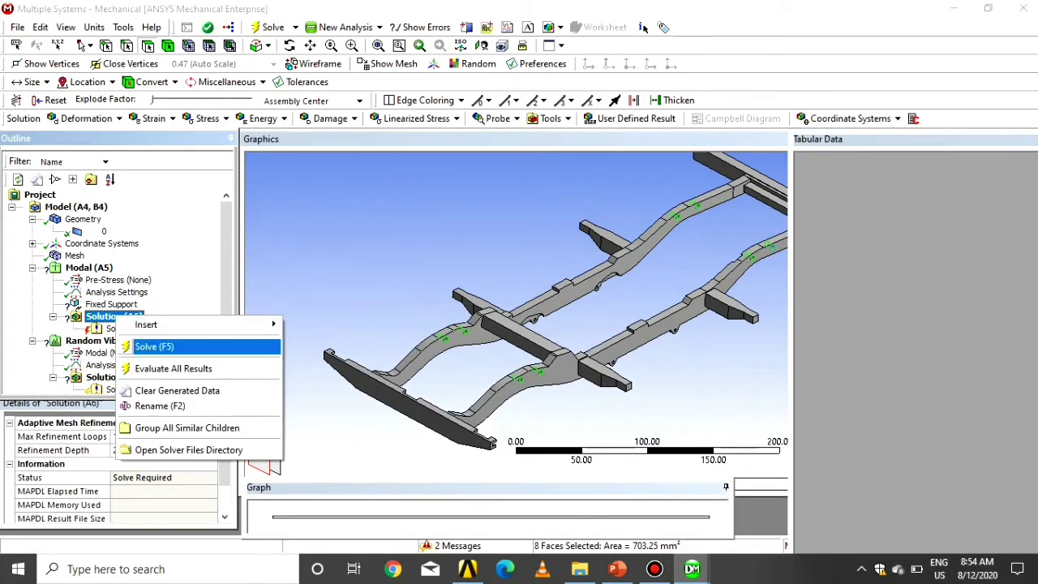
pyautogui.click(154, 346)
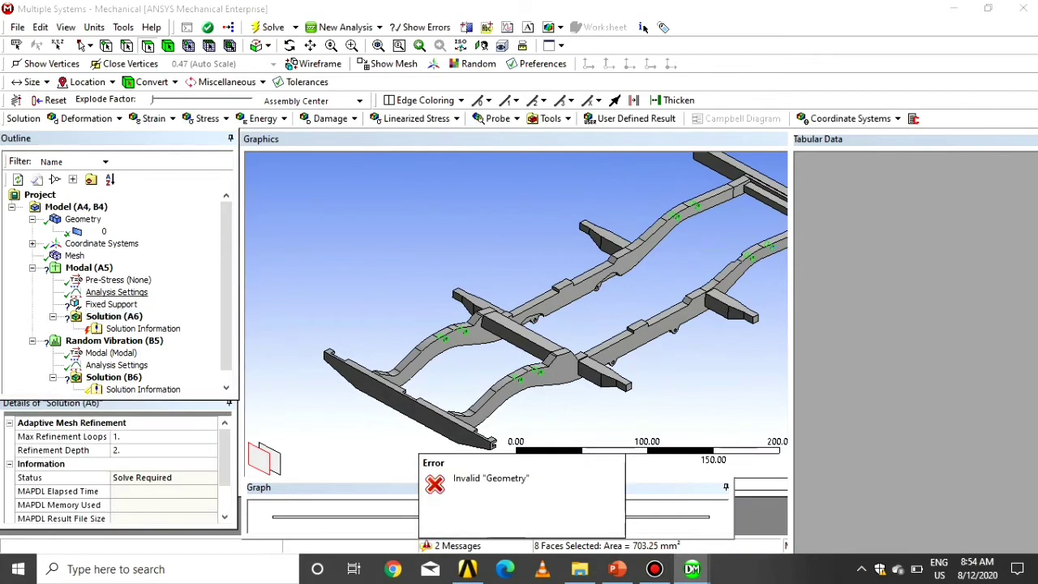
# Step: Apply the eight selected hole faces as the geometry of the modal analysis's fixed support
pyautogui.click(111, 304)
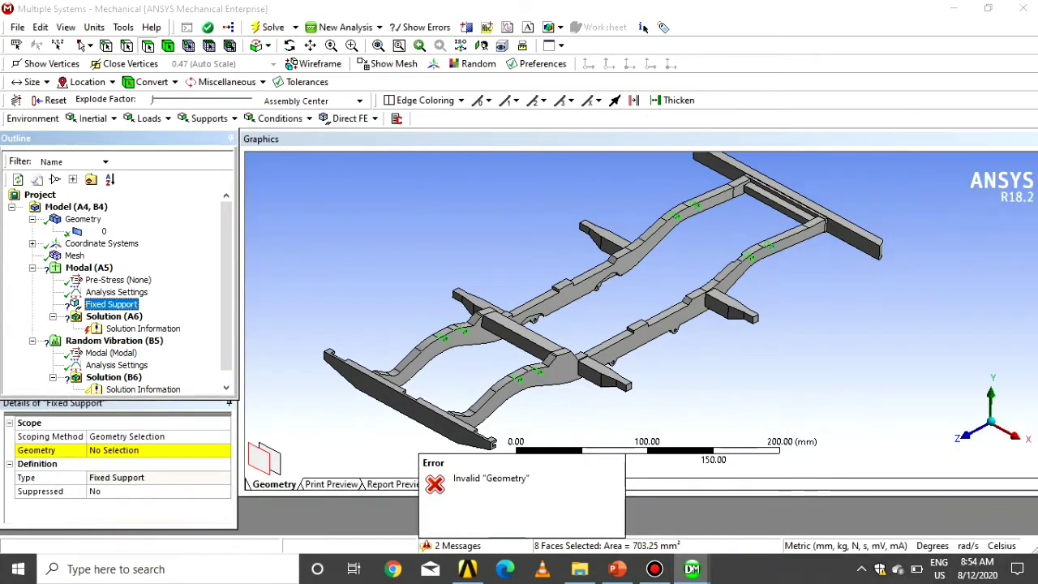
pyautogui.click(159, 450)
pyautogui.click(123, 450)
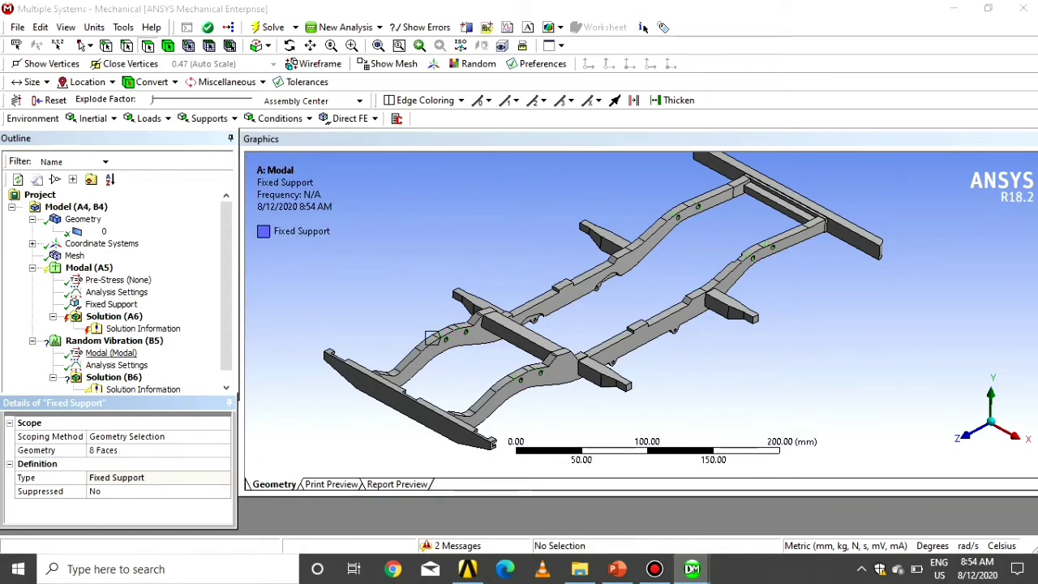
# Step: Solve the modal analysis and view its solver output
pyautogui.rightClick(112, 317)
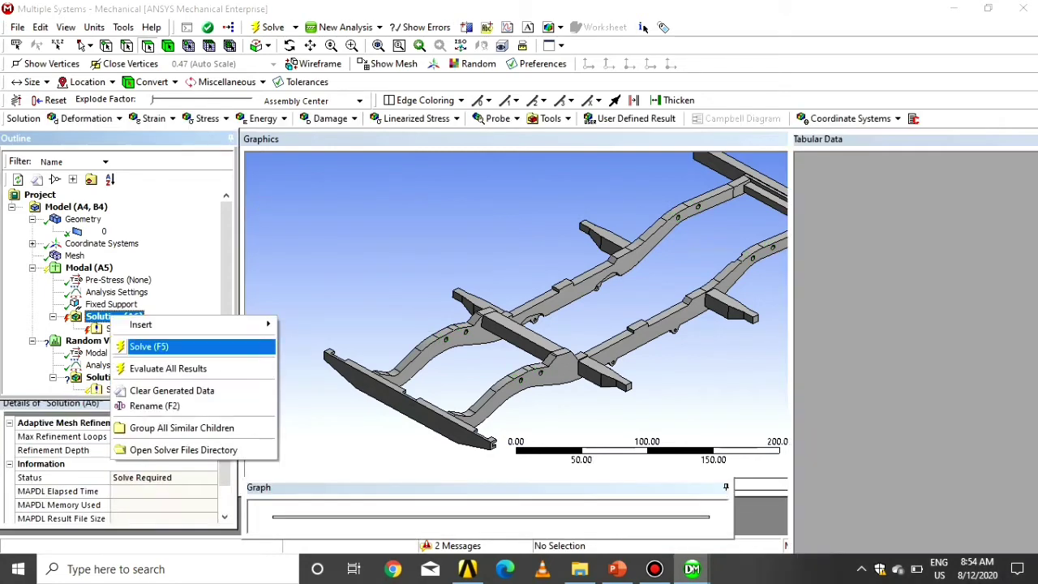
pyautogui.click(154, 346)
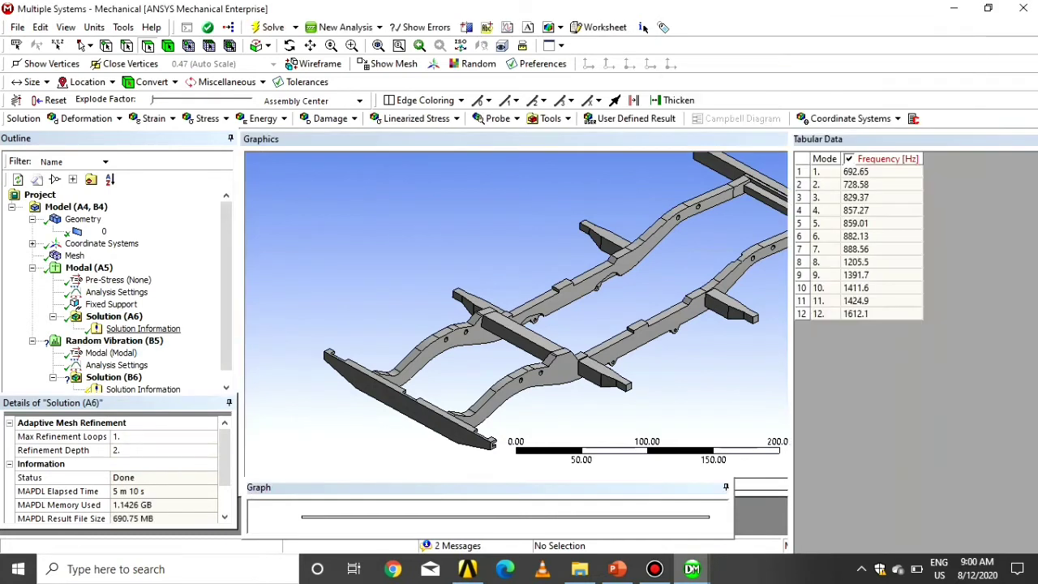
pyautogui.click(142, 328)
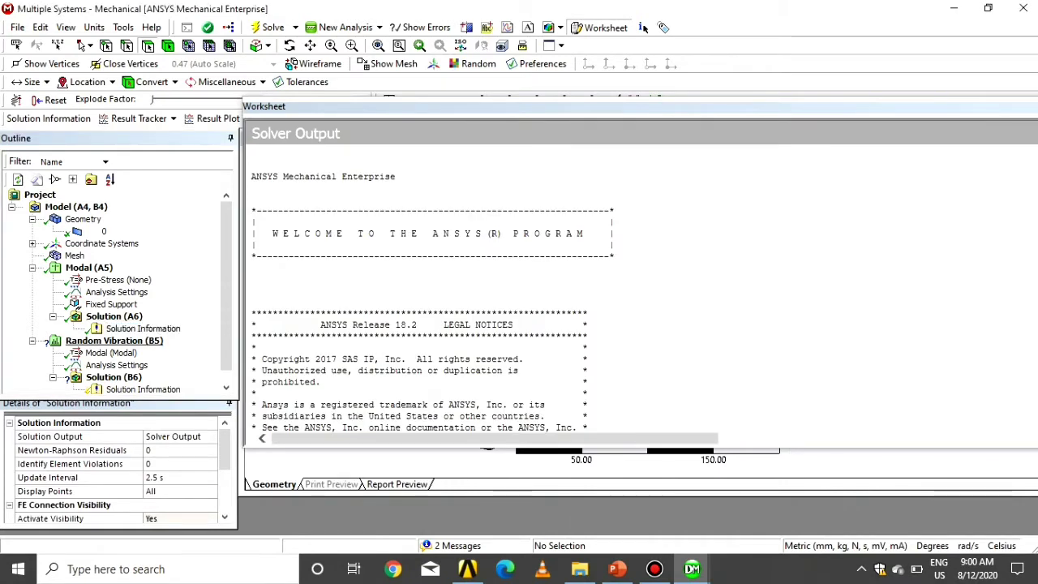
# Step: Set Calculate Acceleration to Yes in the output controls of the random vibration analysis settings
pyautogui.click(113, 341)
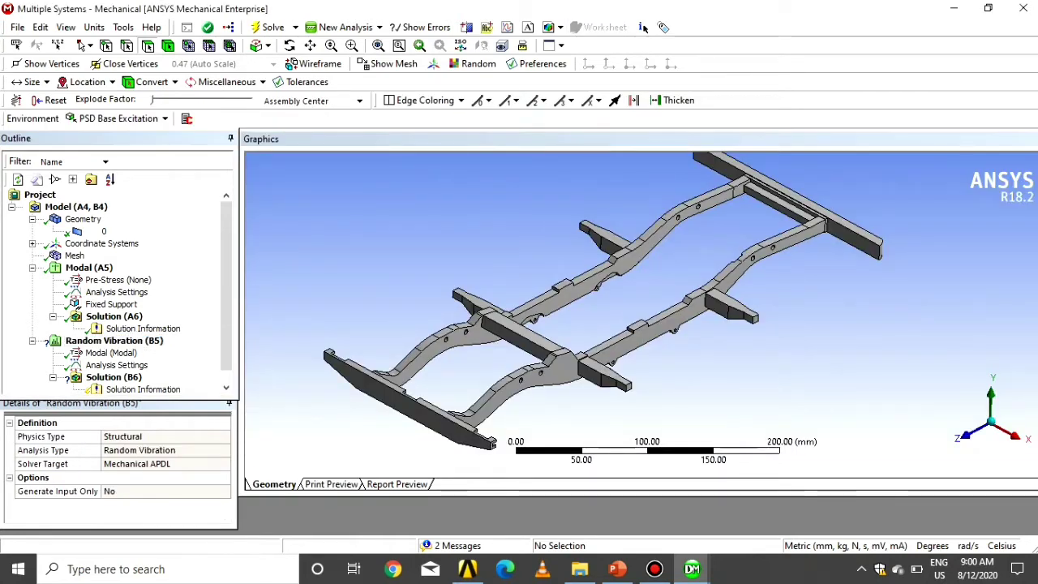
pyautogui.click(116, 365)
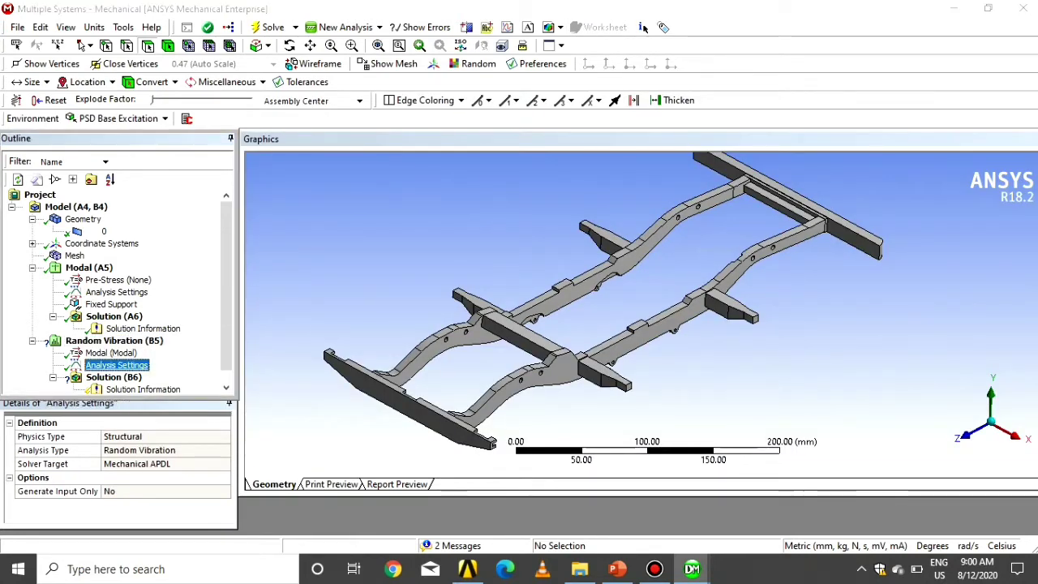
pyautogui.click(112, 353)
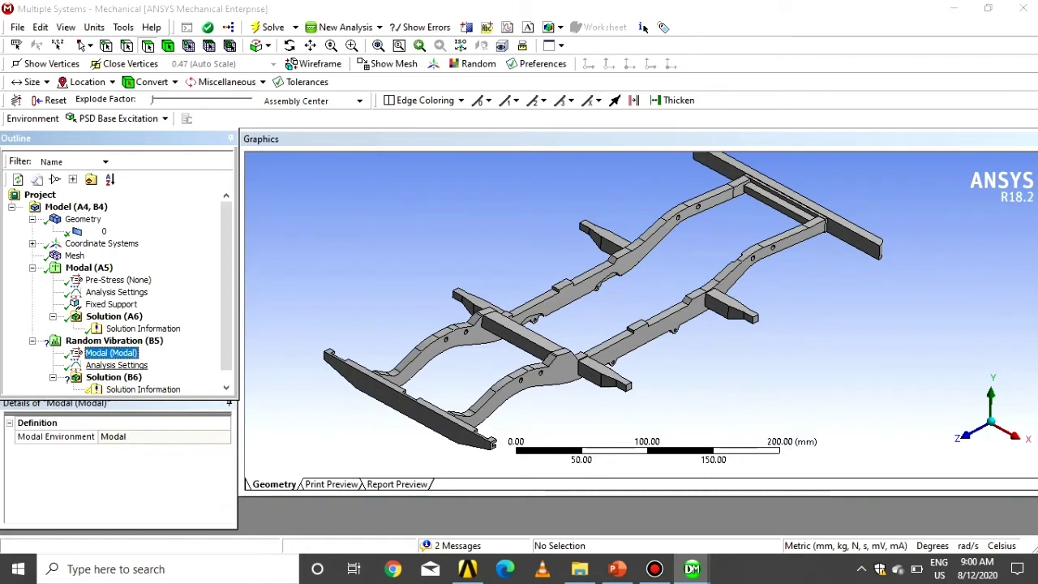
pyautogui.click(116, 364)
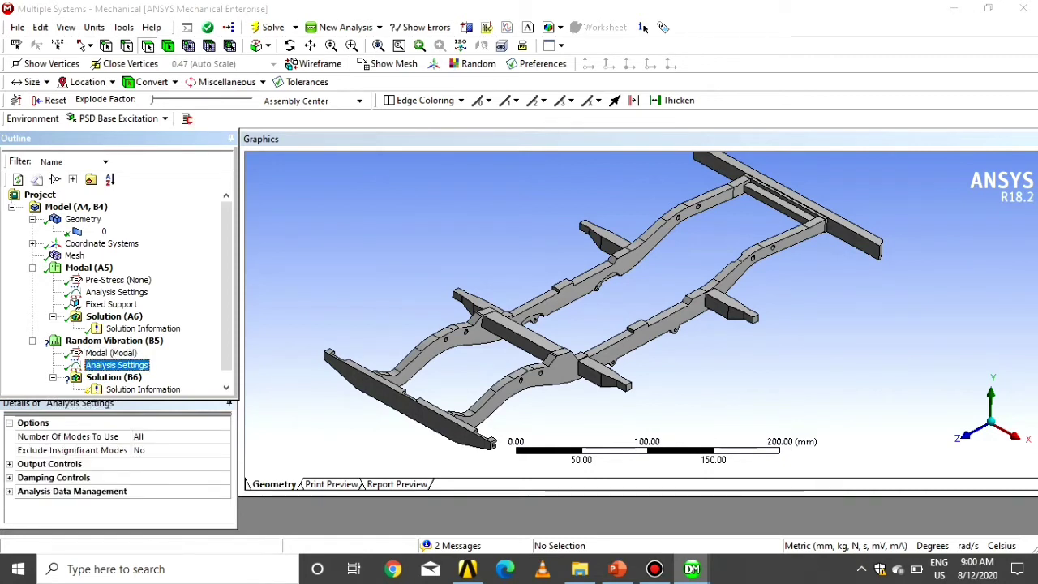
pyautogui.click(9, 464)
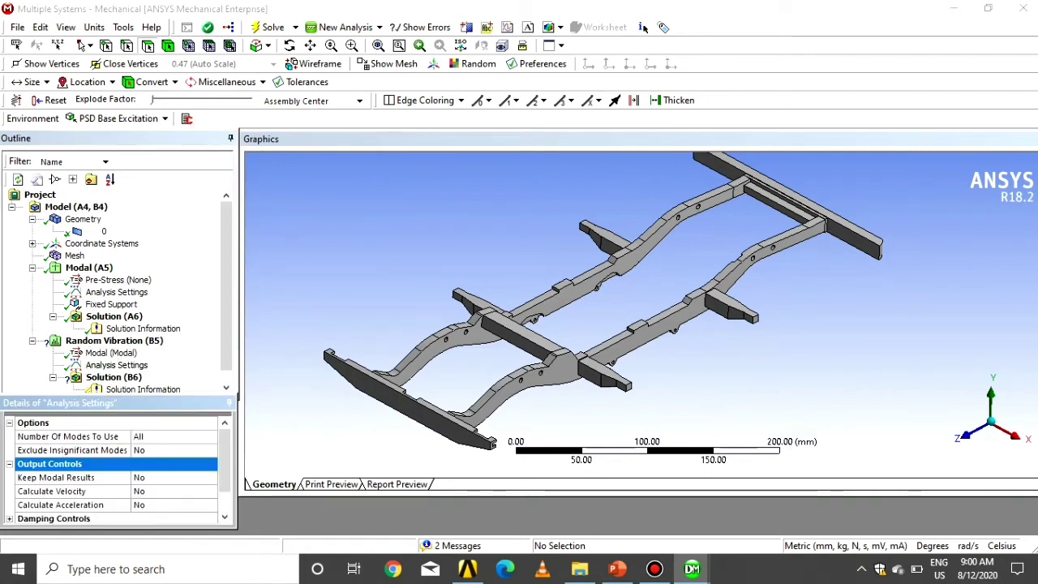
pyautogui.click(173, 504)
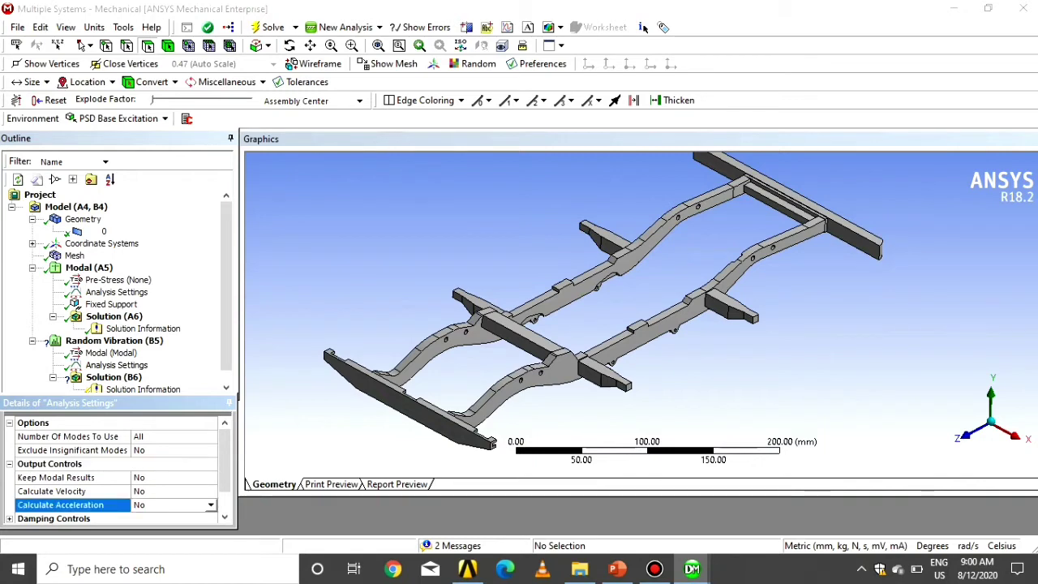
pyautogui.click(210, 504)
pyautogui.click(140, 527)
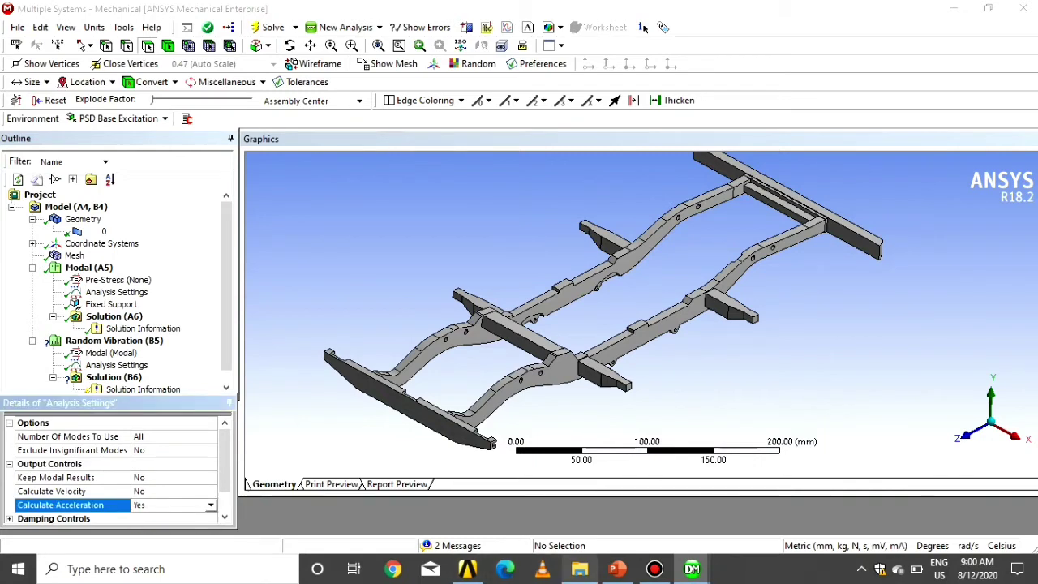
# Step: Consult the problem statement slide in PowerPoint and set the random vibration damping's mass coefficient to 2.59e-2 in ANSYS Mechanical
pyautogui.click(617, 569)
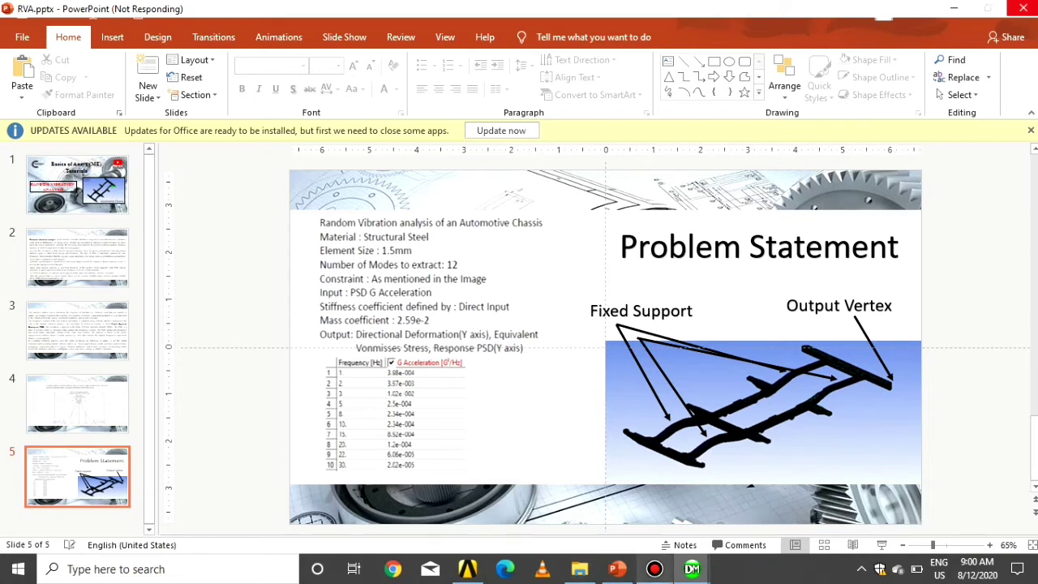
pyautogui.moveTo(692, 569)
pyautogui.click(783, 511)
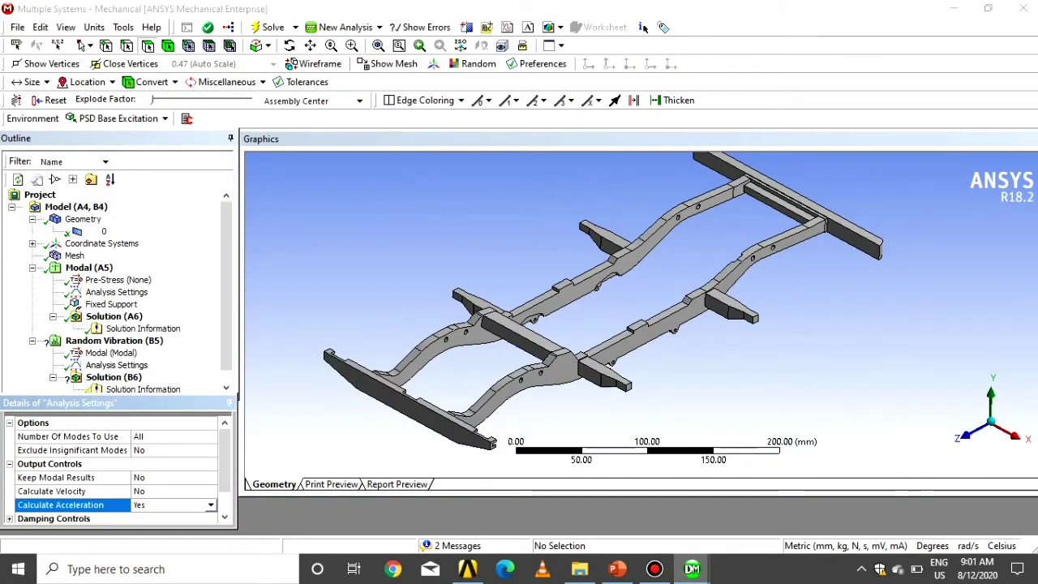
pyautogui.scroll(-1, 113, 471)
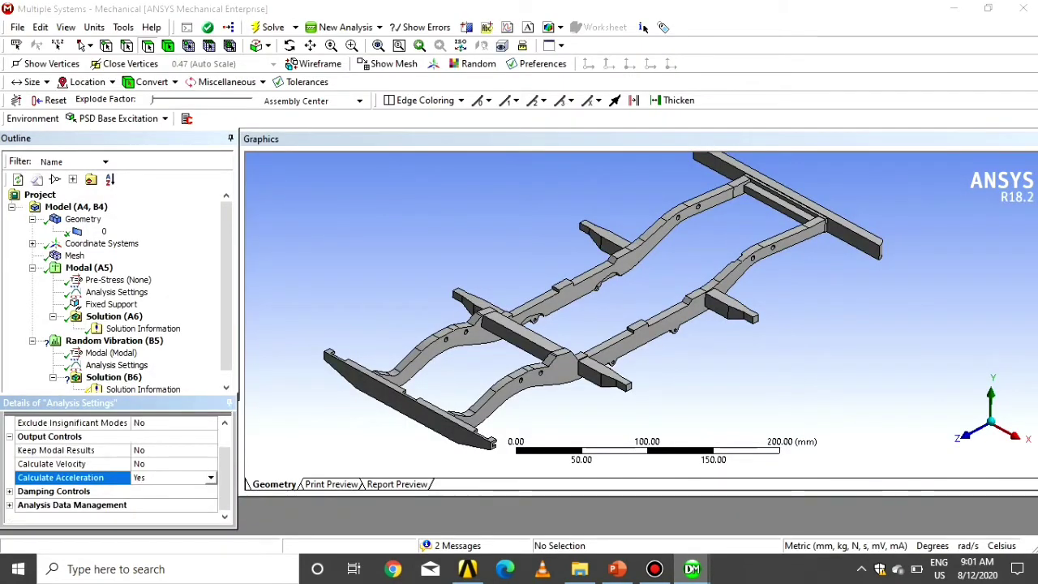
pyautogui.click(9, 491)
pyautogui.scroll(-2, 113, 470)
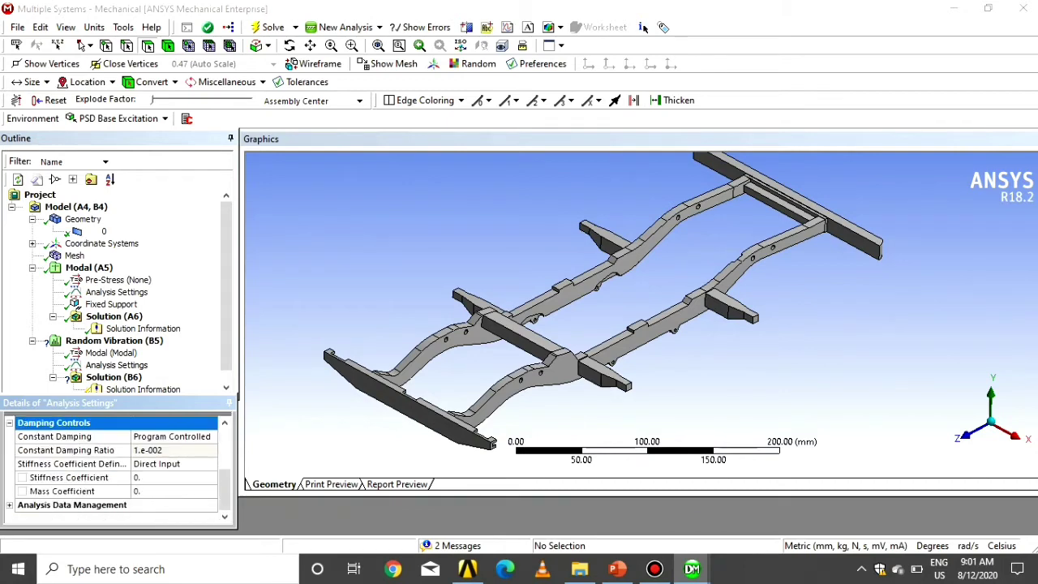
pyautogui.click(173, 491)
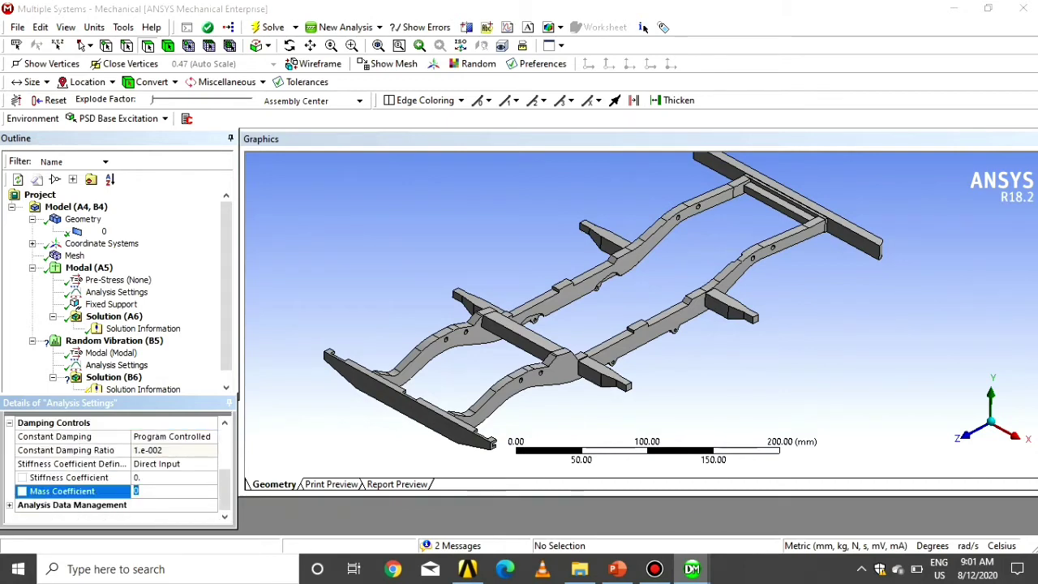
pyautogui.click(617, 569)
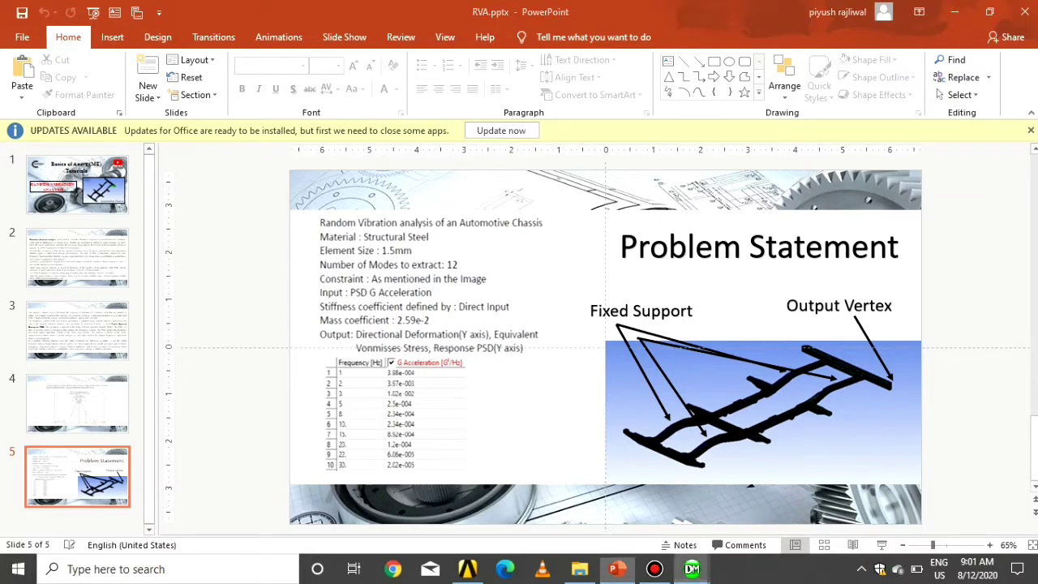
pyautogui.click(692, 569)
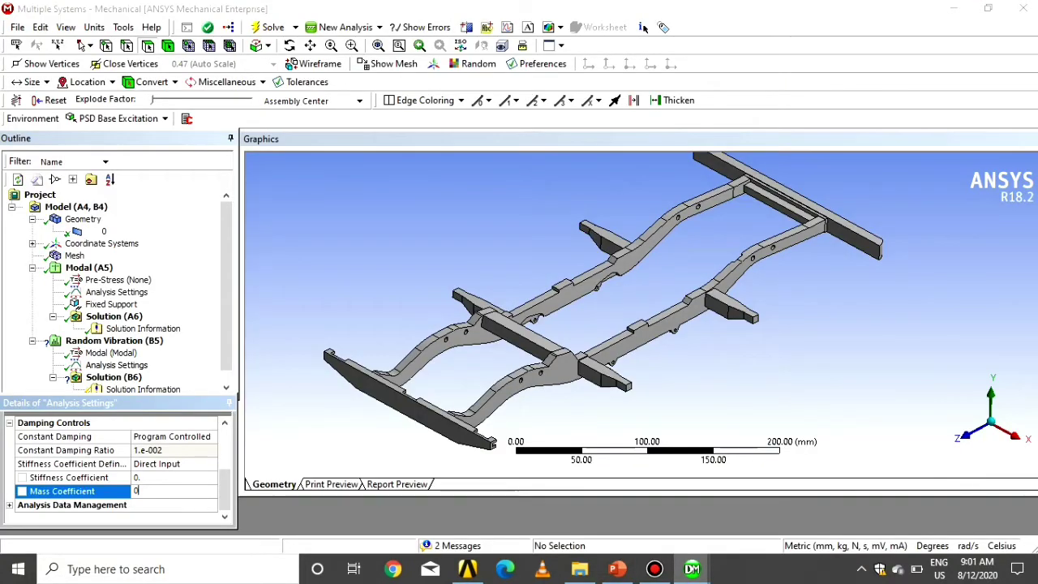
pyautogui.write('2.59e-2')
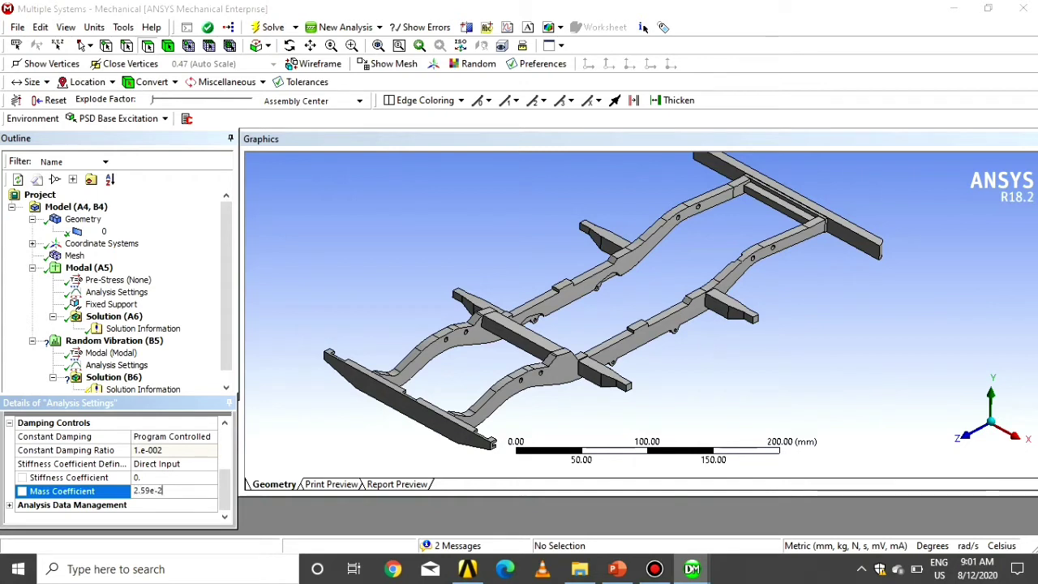
pyautogui.press('Return')
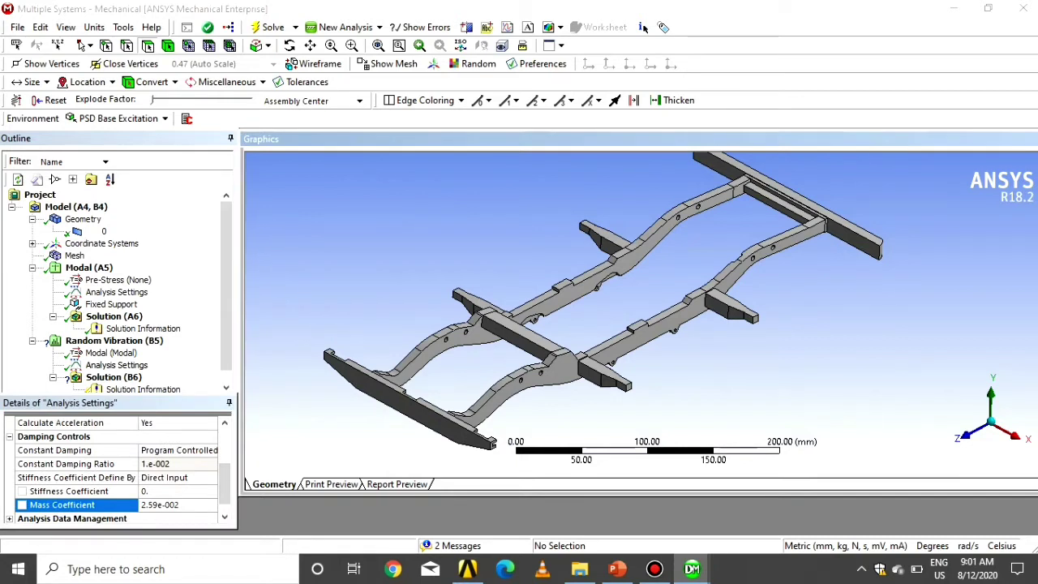
pyautogui.scroll(2, 118, 471)
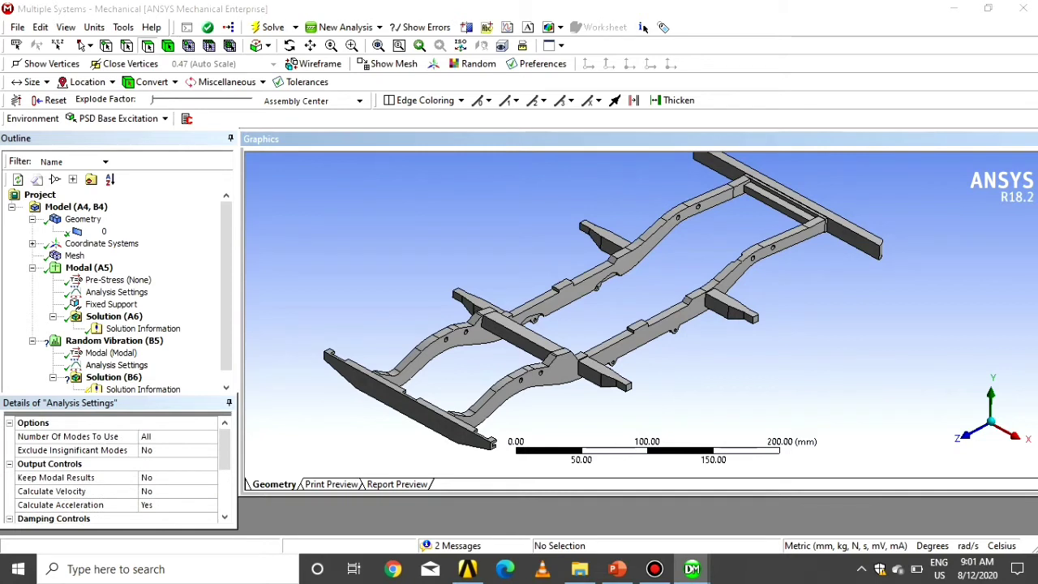
pyautogui.moveTo(179, 396); pyautogui.dragTo(178, 414)
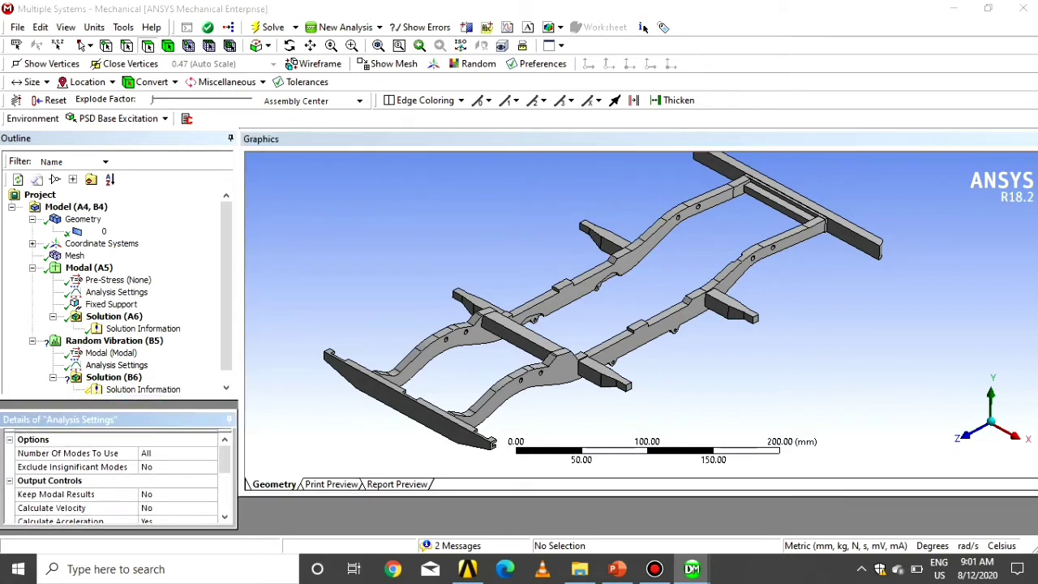
pyautogui.click(178, 398)
pyautogui.scroll(-5, 117, 479)
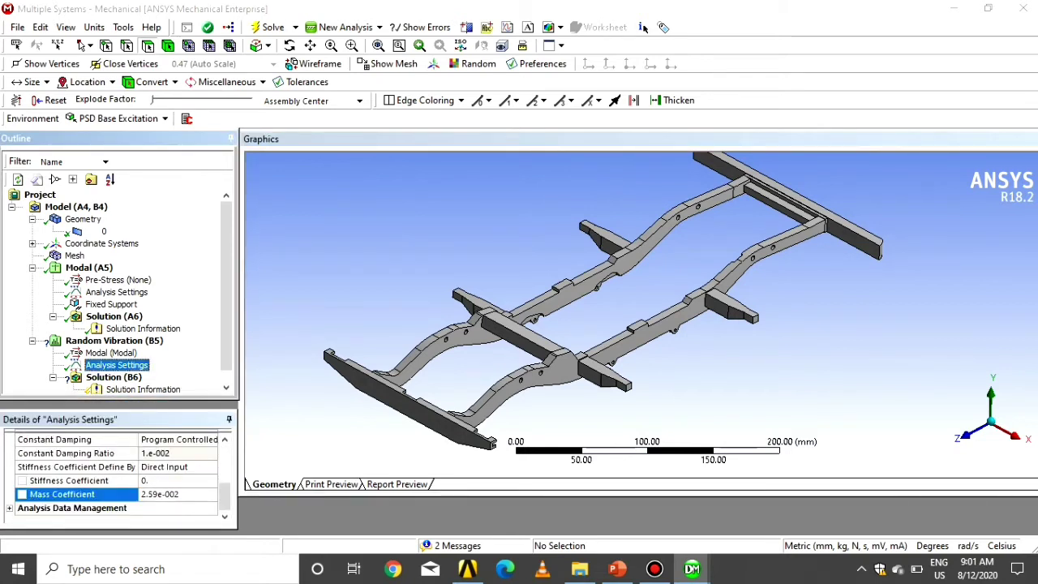
pyautogui.scroll(4, 117, 479)
pyautogui.click(110, 353)
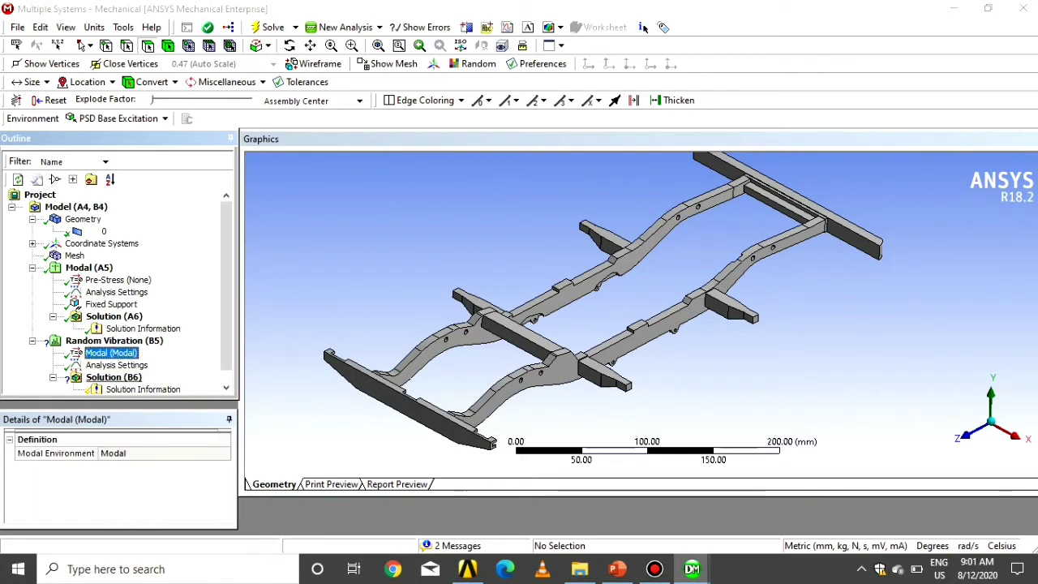
# Step: Insert a PSD G Acceleration load in the random vibration analysis with its boundary condition set to All Fixed Supports
pyautogui.rightClick(147, 341)
pyautogui.moveTo(187, 347)
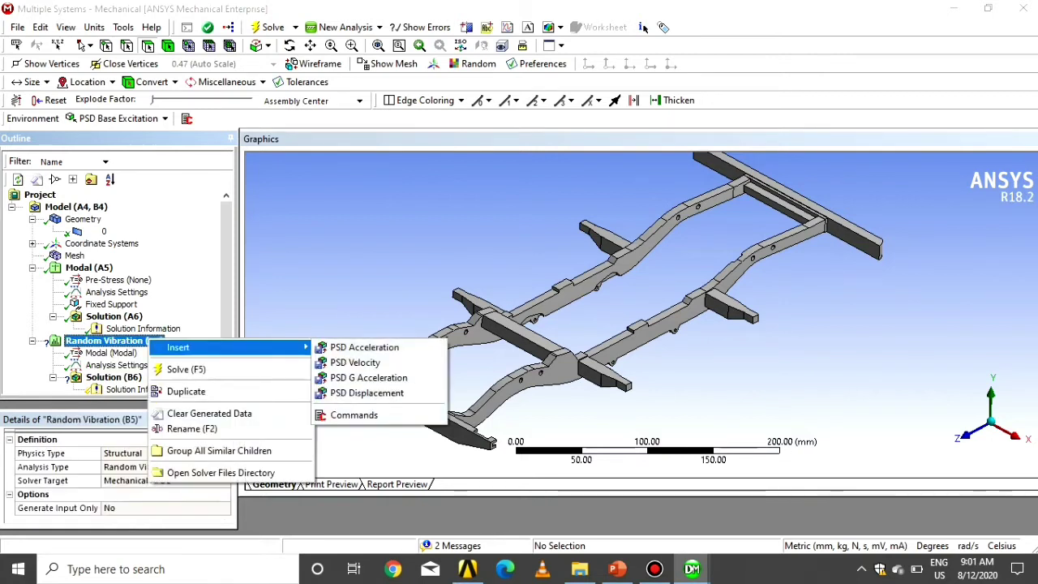
pyautogui.click(369, 377)
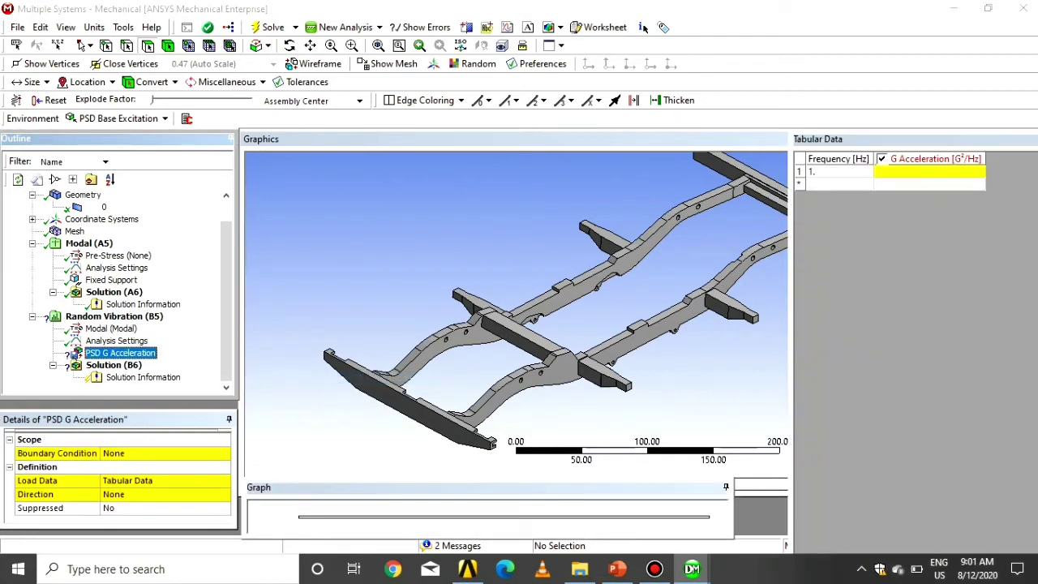
pyautogui.click(165, 452)
pyautogui.click(223, 452)
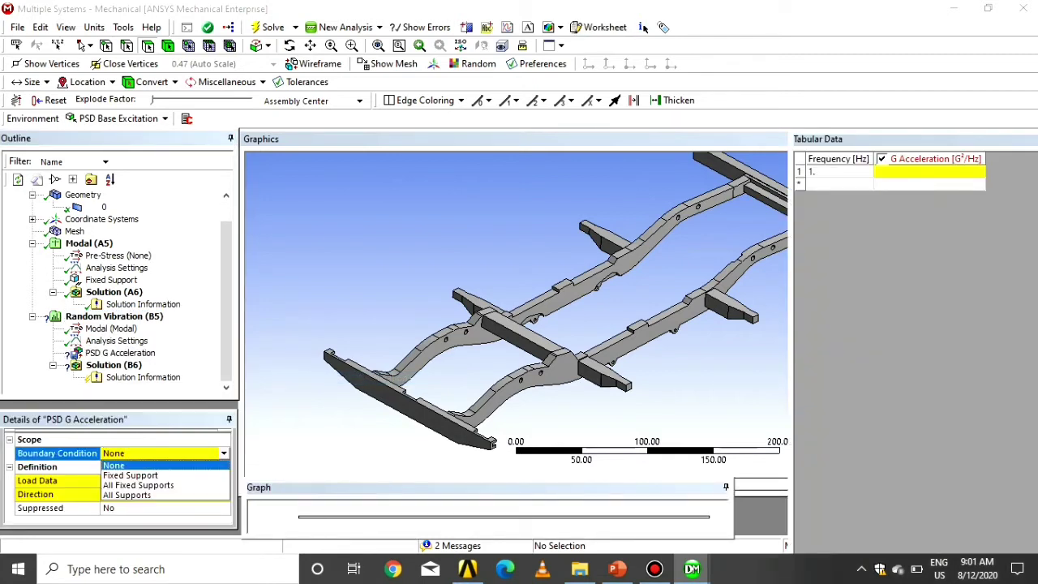
pyautogui.press('Down')
pyautogui.press('Down')
pyautogui.press('Return')
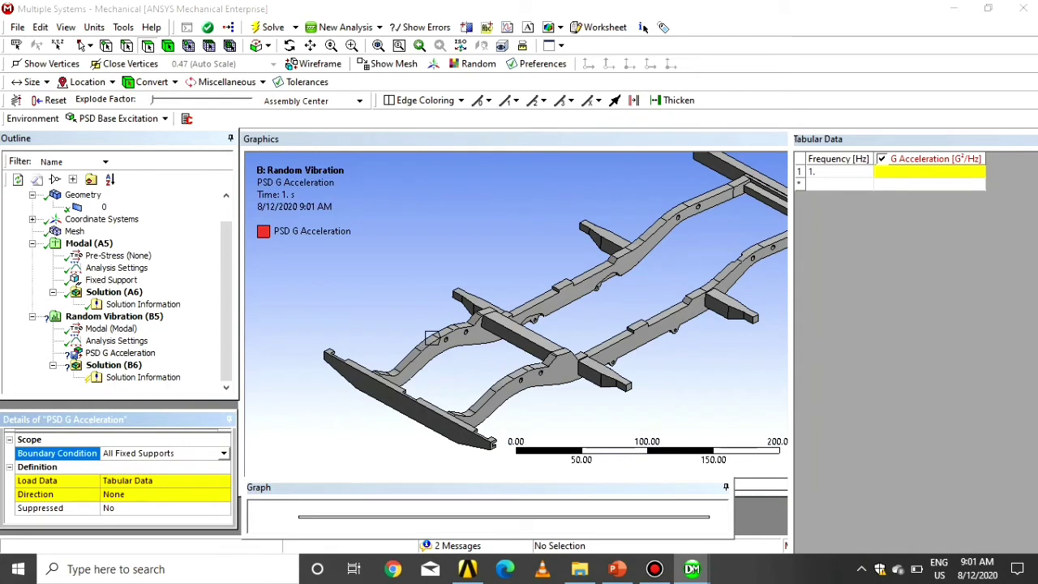
# Step: Consult the problem statement slide in PowerPoint and set the PSD G Acceleration direction to Y Axis in ANSYS Mechanical
pyautogui.click(164, 494)
pyautogui.click(223, 494)
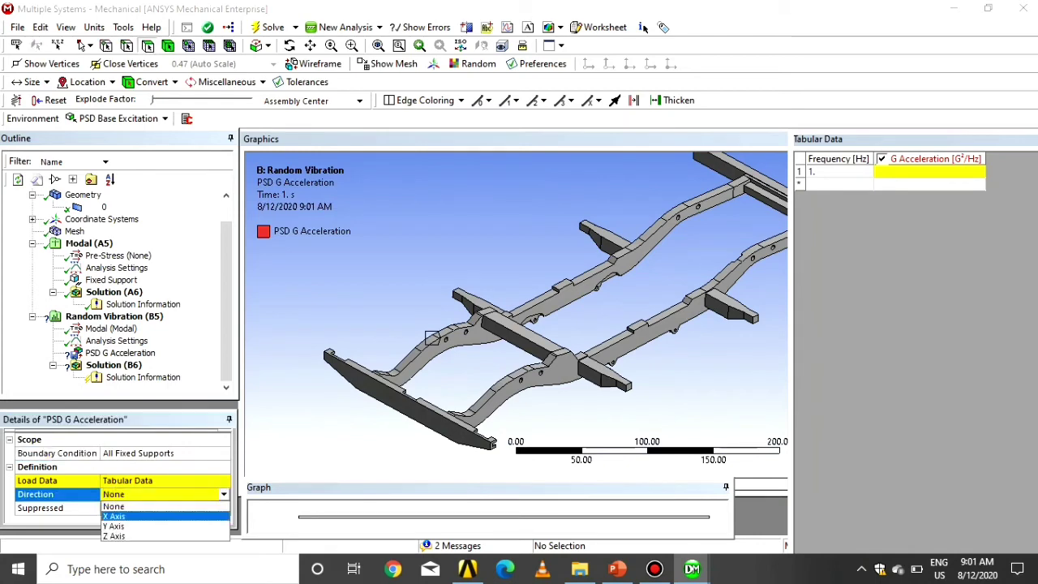
pyautogui.click(618, 568)
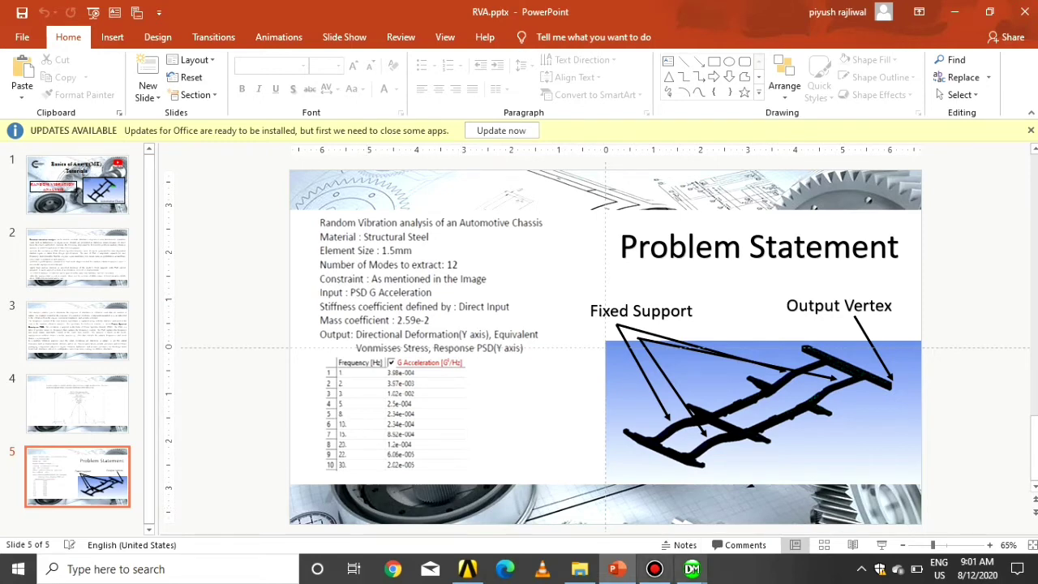
pyautogui.moveTo(692, 569)
pyautogui.click(770, 539)
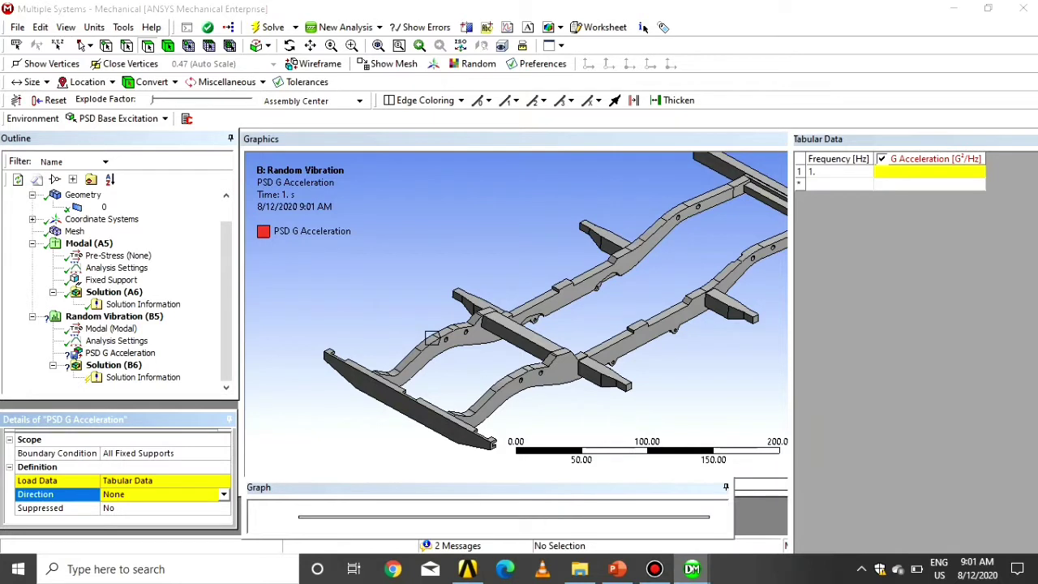
pyautogui.click(223, 494)
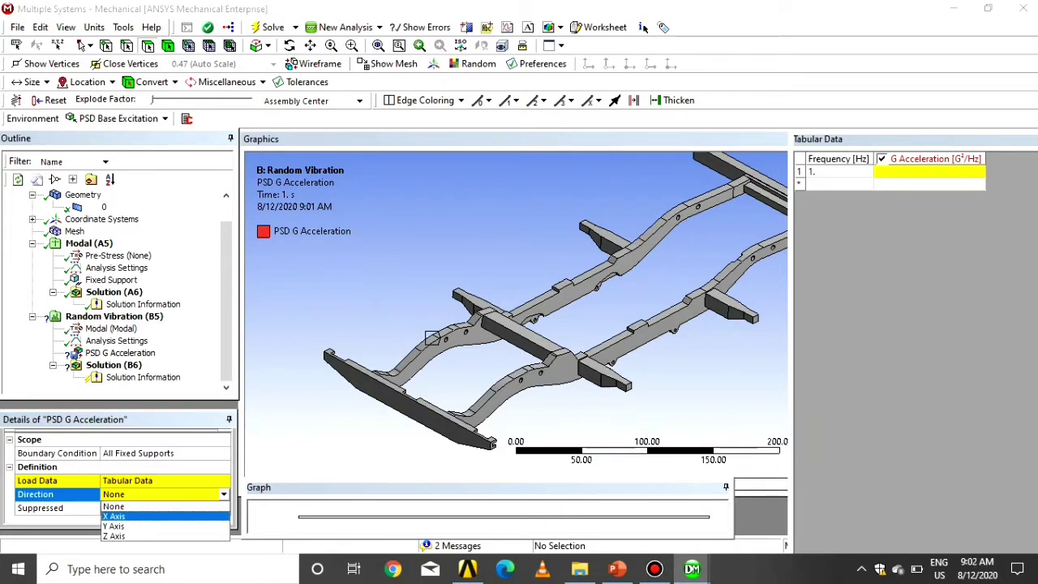
pyautogui.press('Return')
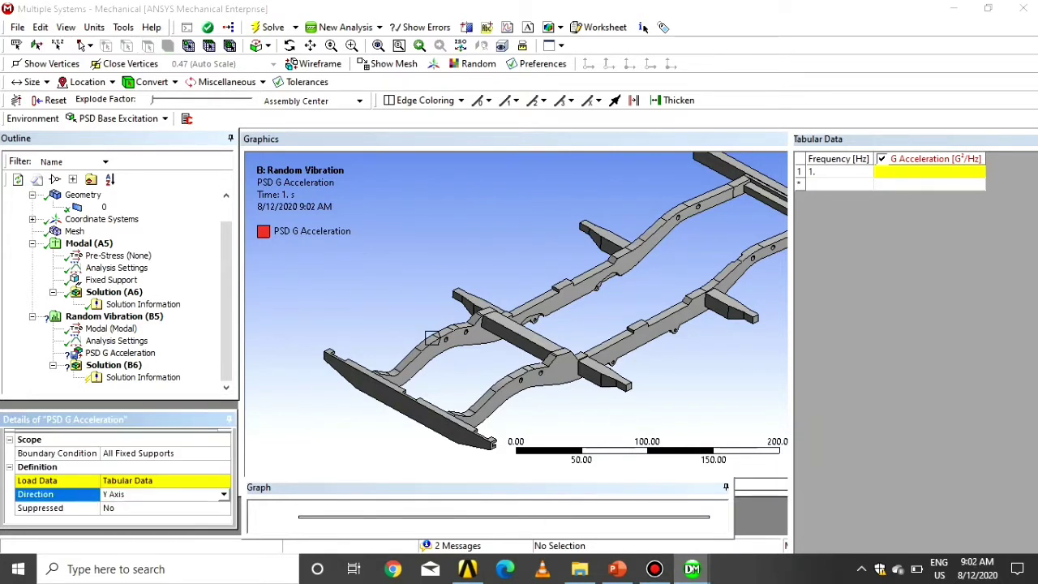
# Step: Check the load table on the PowerPoint slide and enter a G acceleration of 3.98e-4 at 1 Hz in ANSYS Mechanical
pyautogui.click(159, 480)
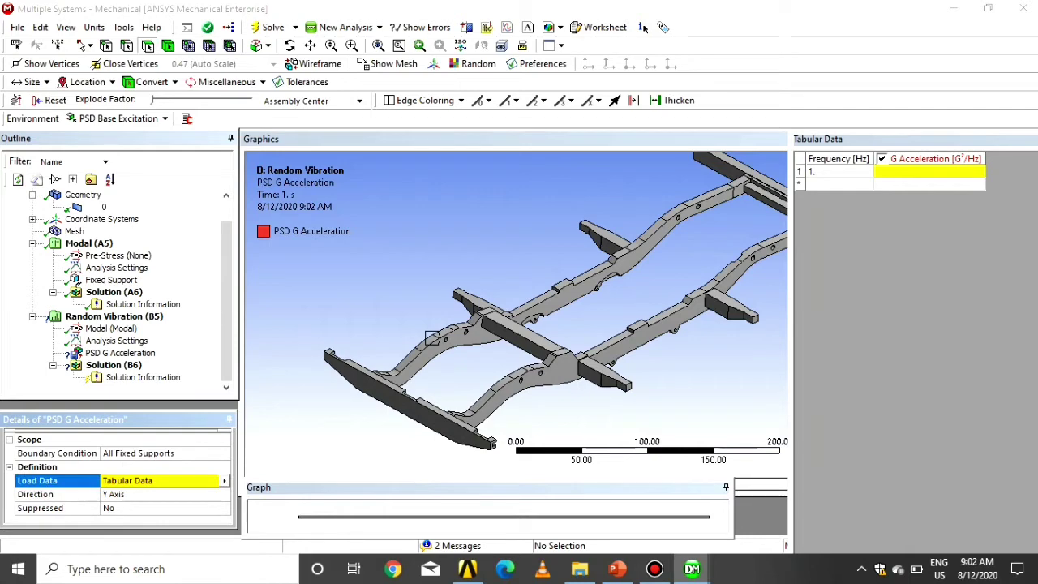
pyautogui.click(617, 569)
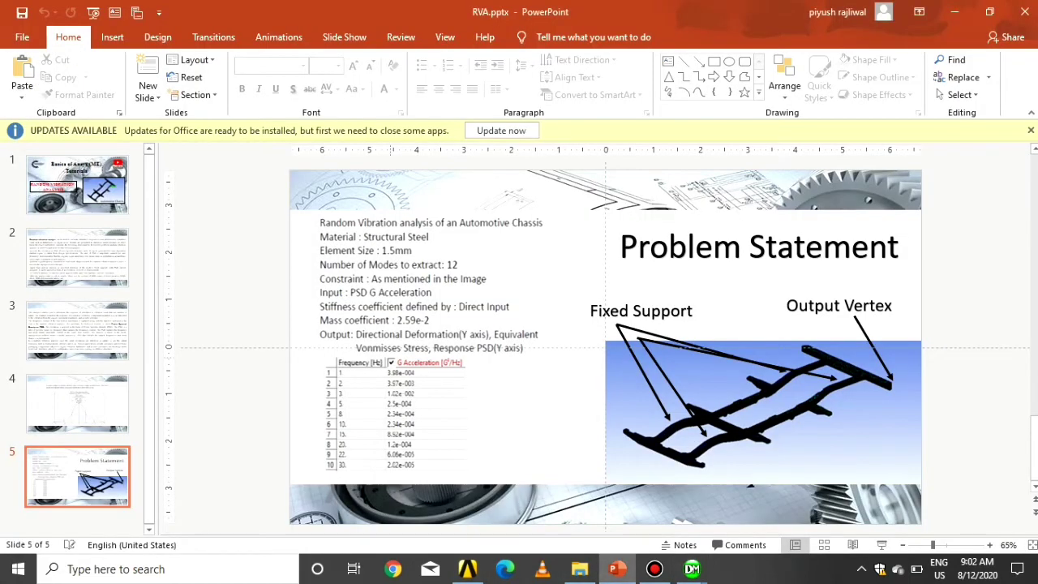
pyautogui.moveTo(692, 569)
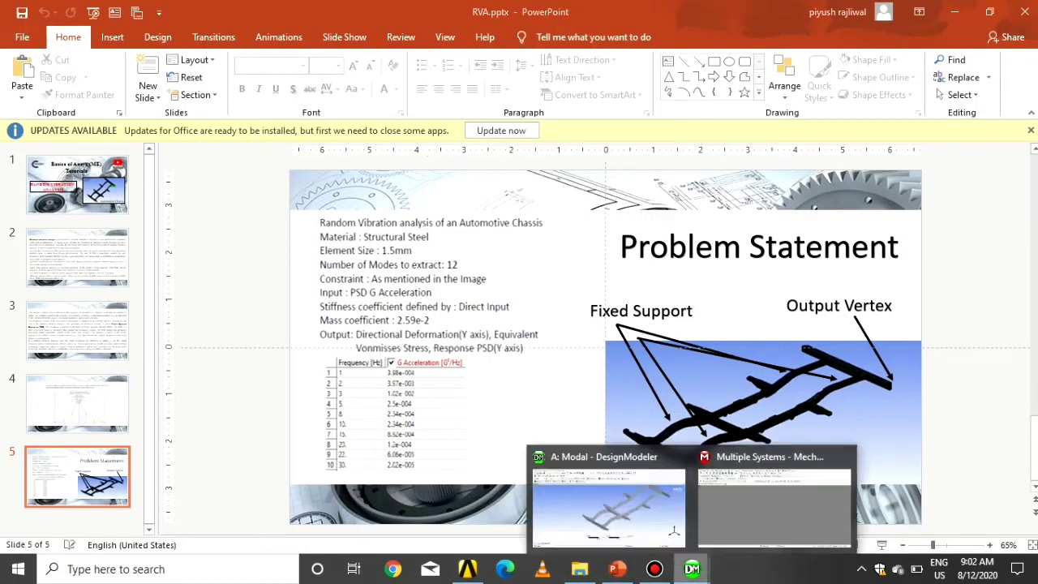
pyautogui.click(933, 467)
pyautogui.click(929, 171)
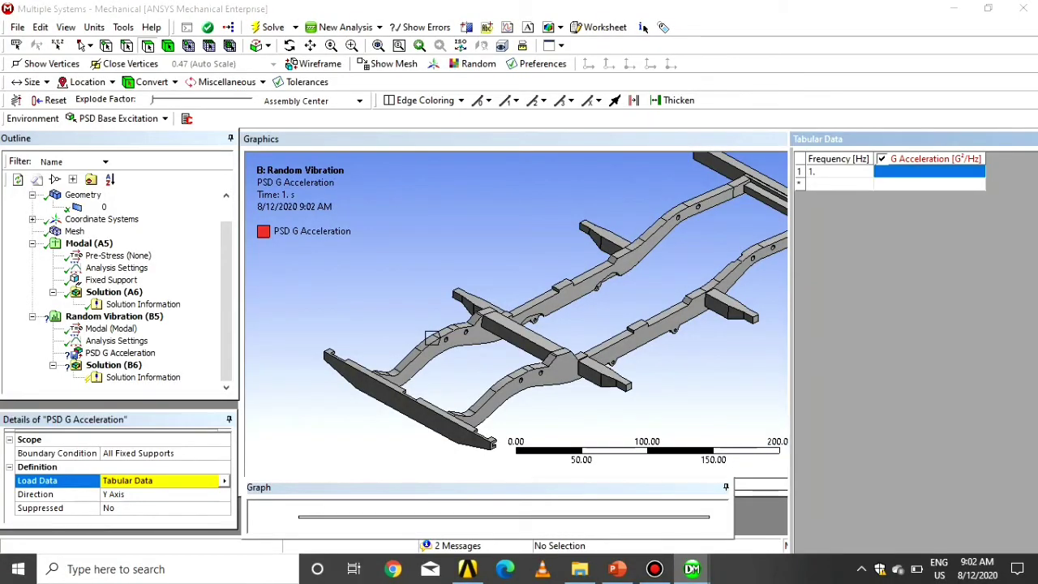
pyautogui.write('3.')
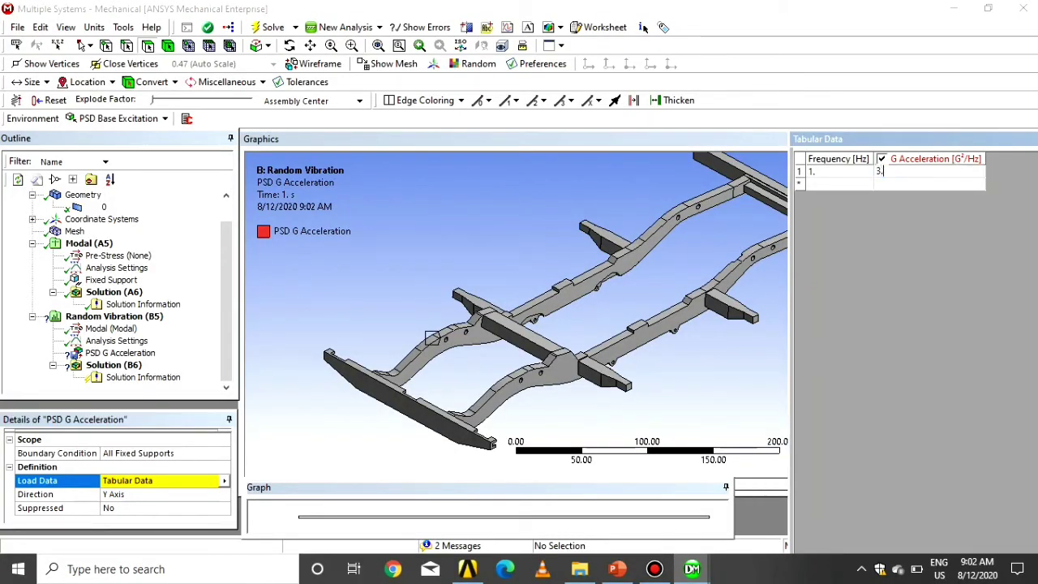
pyautogui.write('98')
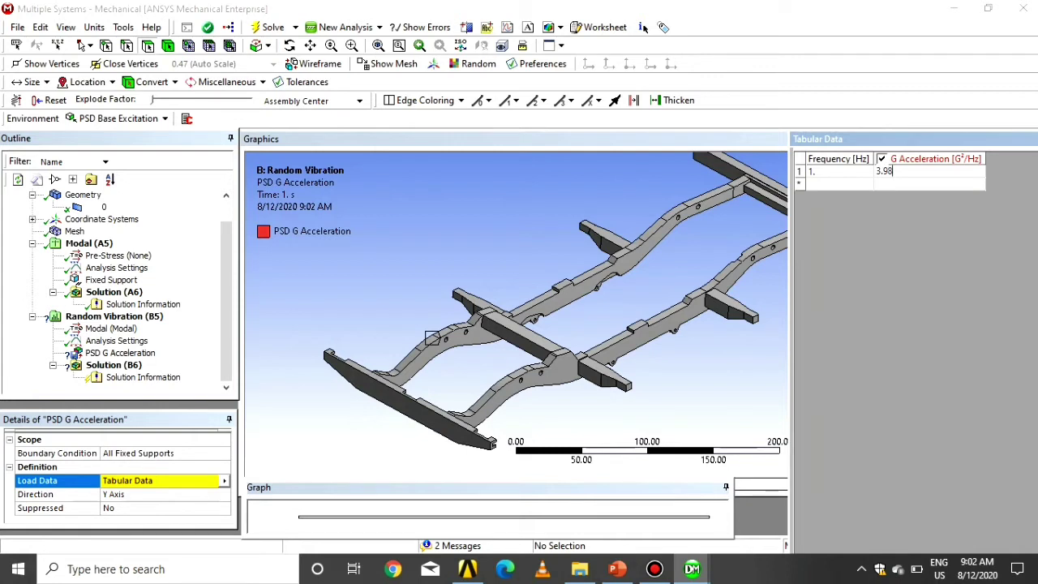
pyautogui.write('e-4')
pyautogui.press('Return')
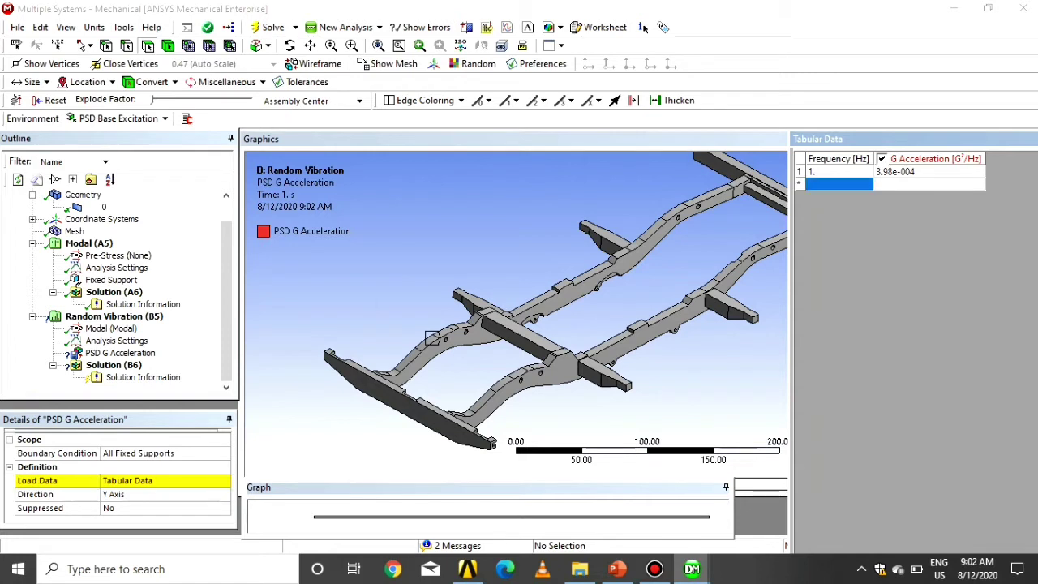
# Step: Add frequency rows of 2 Hz and 3 Hz to the PSD G Acceleration tabular data
pyautogui.write('2')
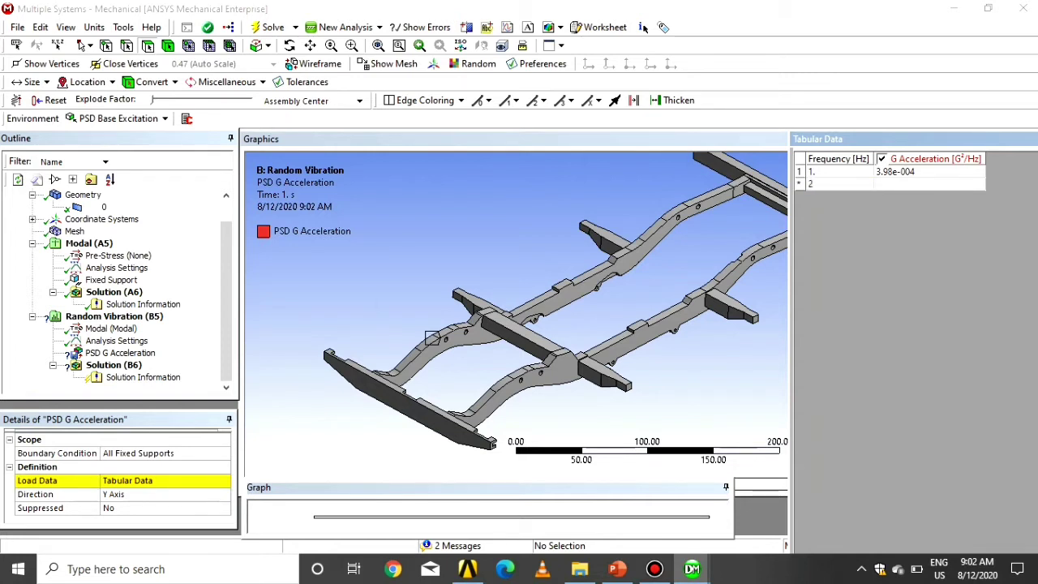
pyautogui.press('Return')
pyautogui.press('Return')
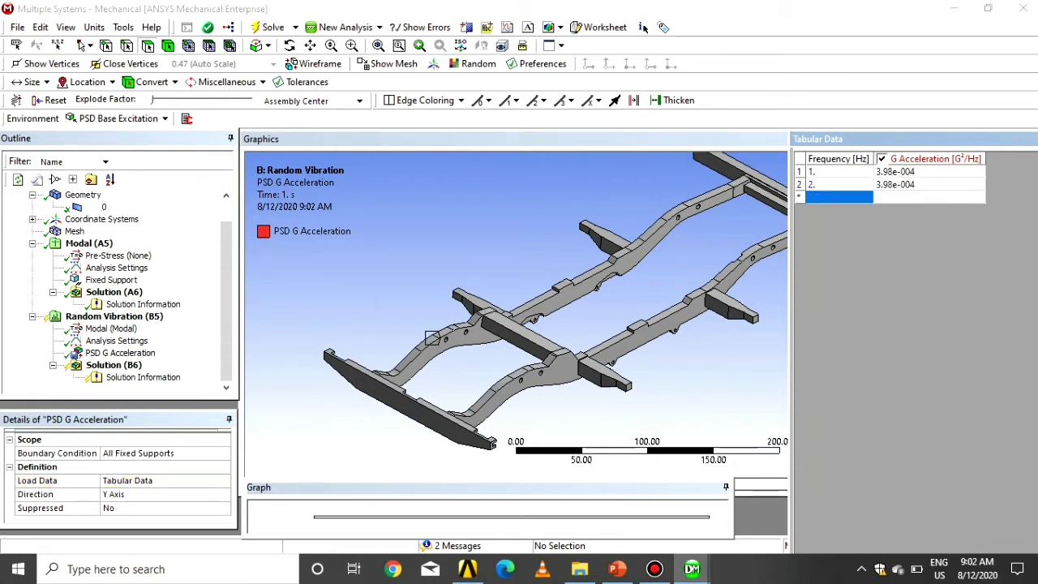
pyautogui.write('3')
pyautogui.press('Return')
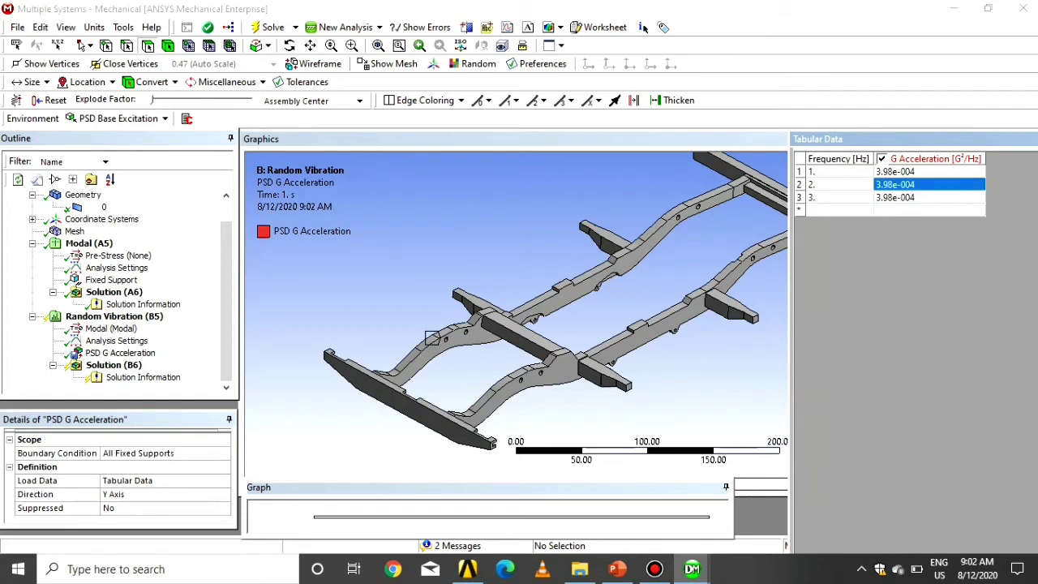
pyautogui.press('Return')
# Step: Add a fourth row to the PSD G Acceleration tabular data and set its frequency to 5 Hz
pyautogui.write('4')
pyautogui.press('Return')
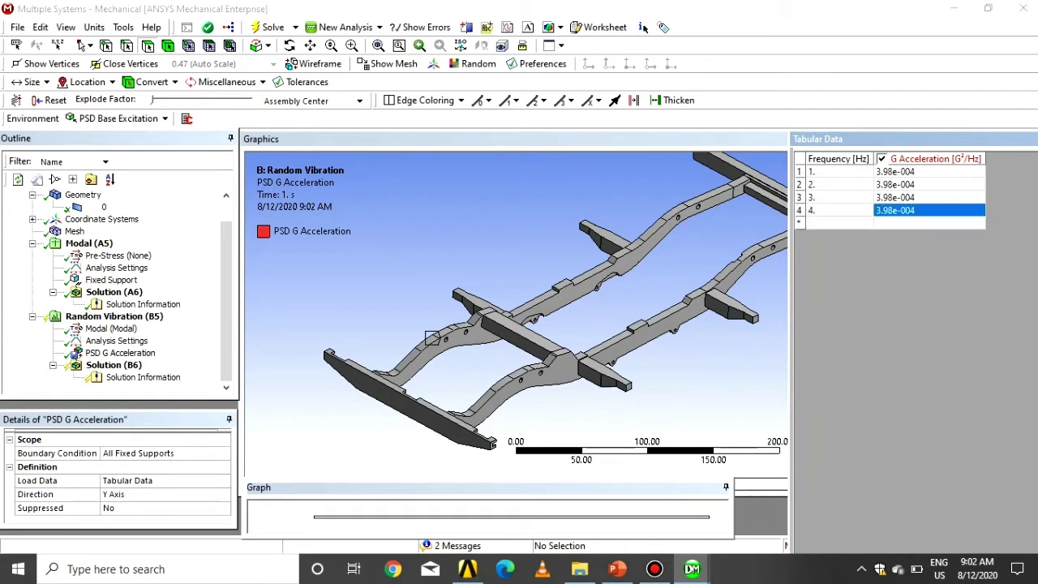
pyautogui.press('Return')
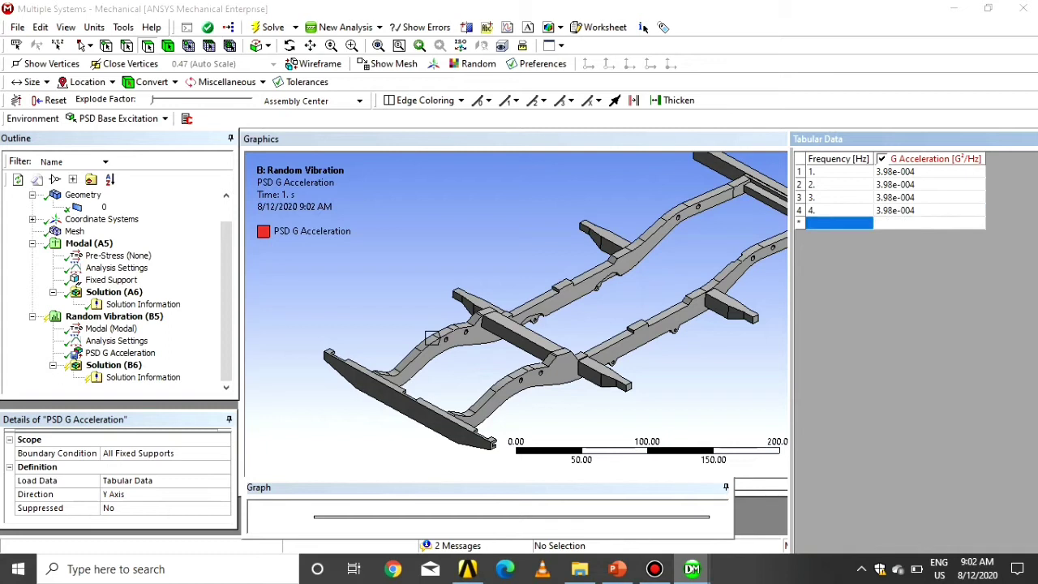
pyautogui.press('Up')
pyautogui.write('5')
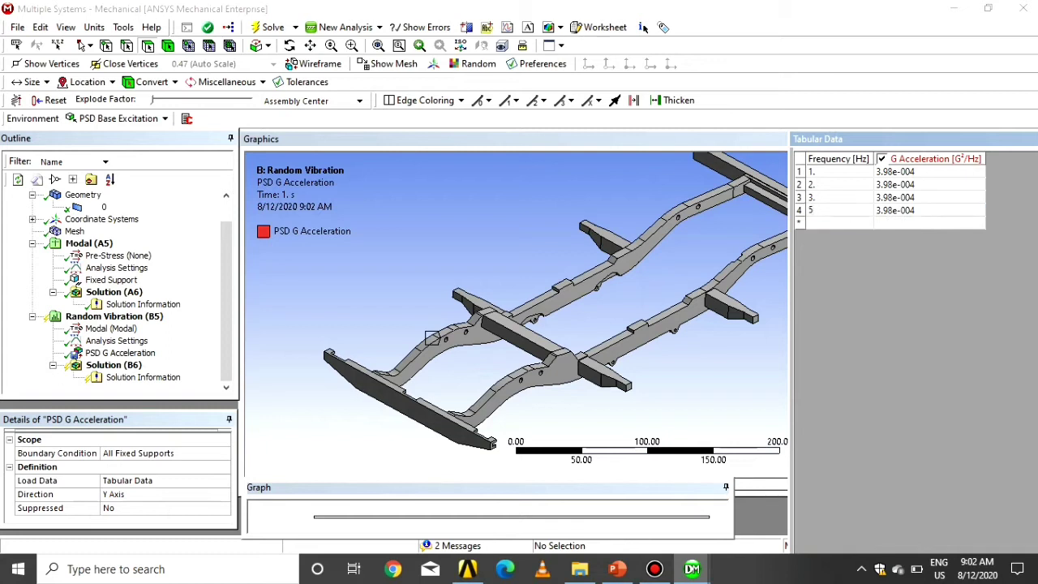
pyautogui.press('Return')
pyautogui.press('Return')
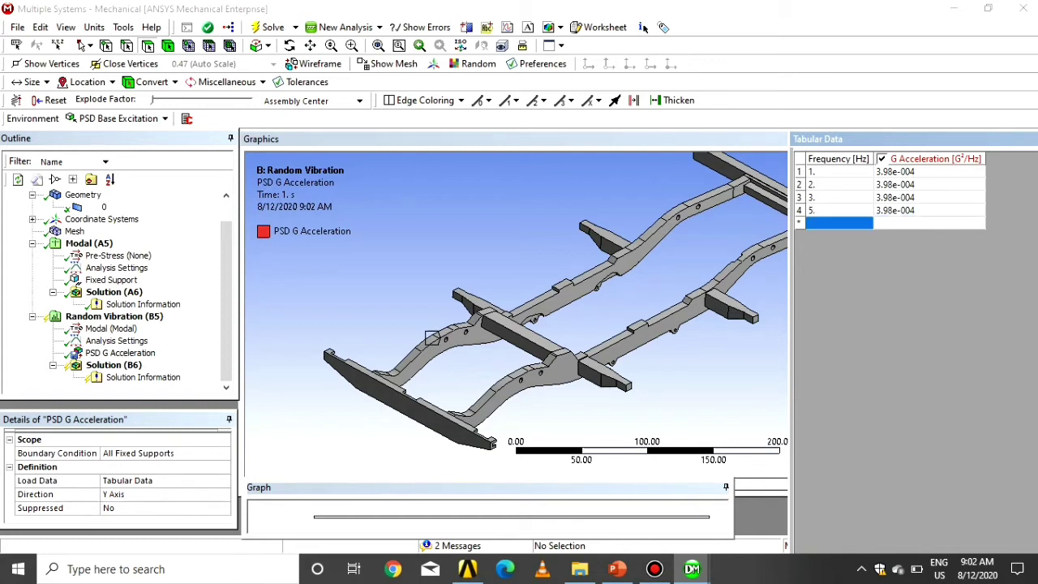
# Step: Add frequency rows of 8, 10 and 15 Hz to the PSD G Acceleration tabular data
pyautogui.write('8')
pyautogui.press('Return')
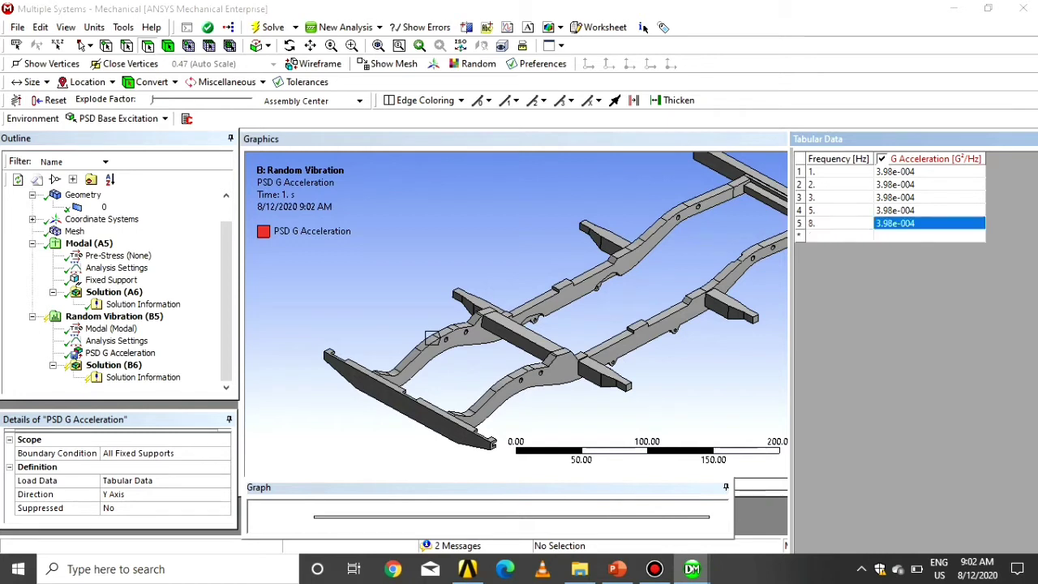
pyautogui.press('Return')
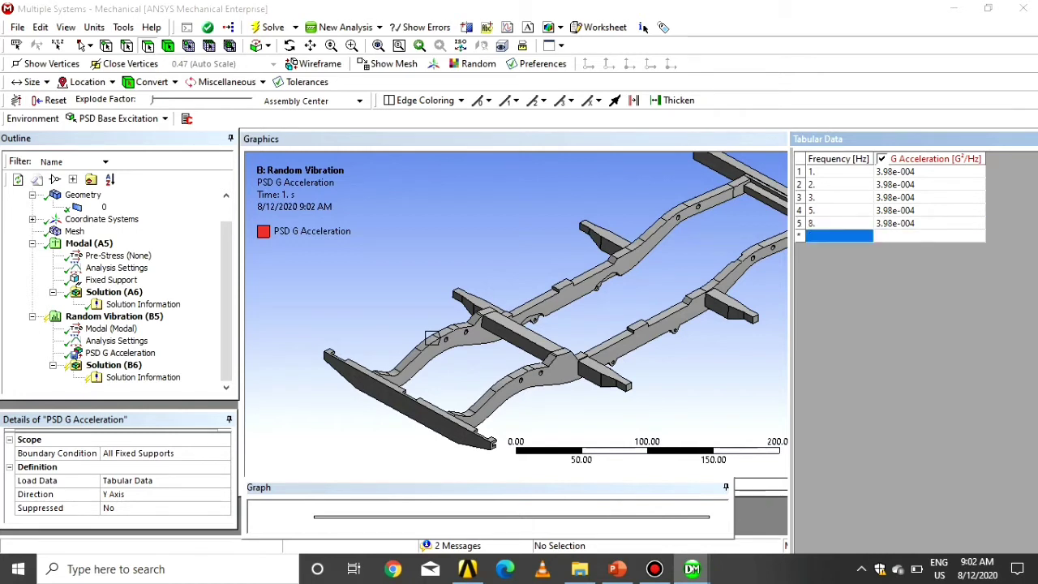
pyautogui.write('10')
pyautogui.press('Return')
pyautogui.press('Return')
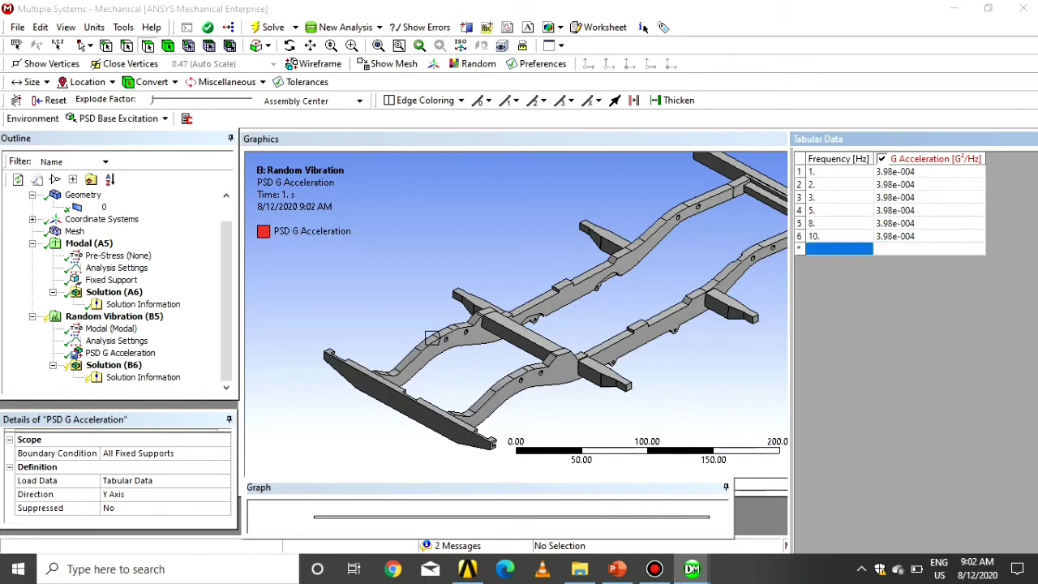
pyautogui.write('15')
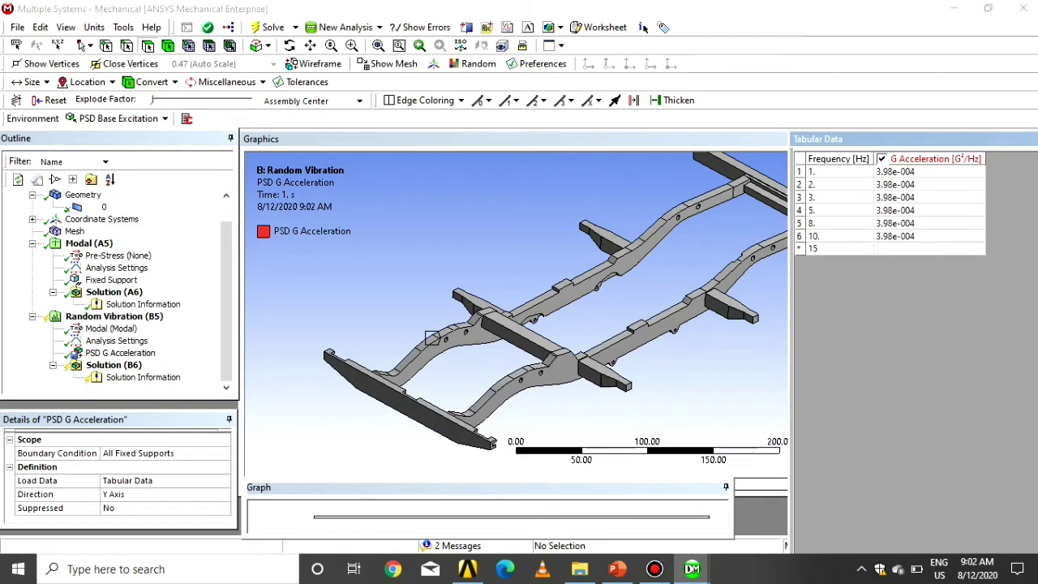
pyautogui.press('Return')
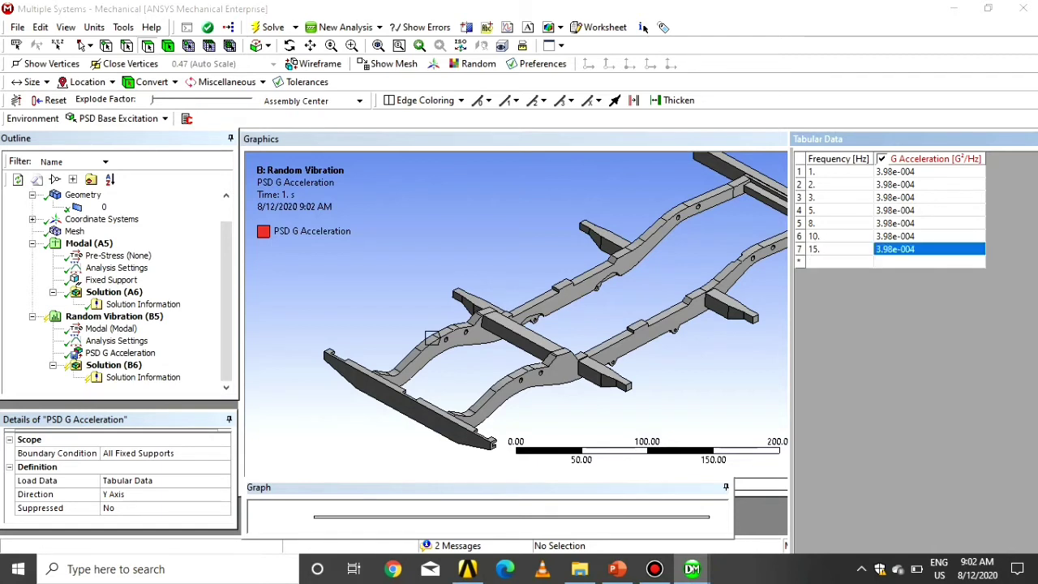
pyautogui.press('Return')
# Step: Complete the PSD G Acceleration frequency column with rows of 20, 22 and 30 Hz
pyautogui.write('20')
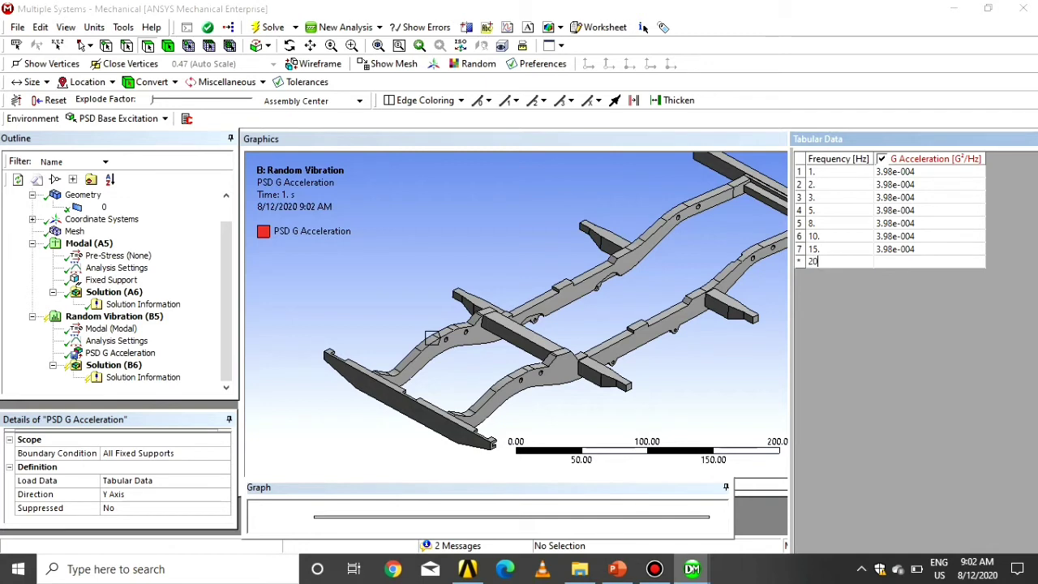
pyautogui.press('Return')
pyautogui.press('Return')
pyautogui.write('22')
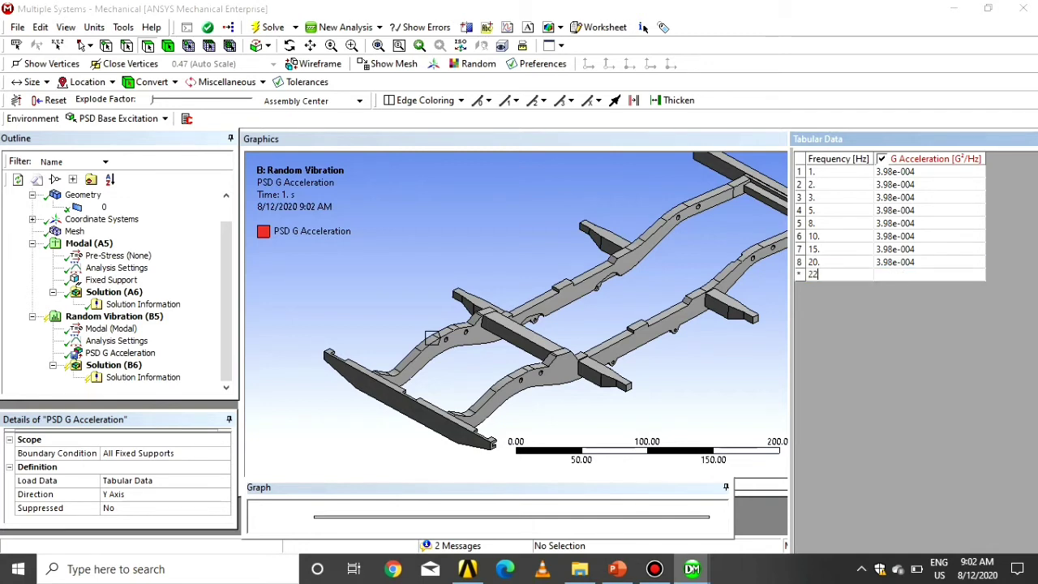
pyautogui.press('Return')
pyautogui.press('Return')
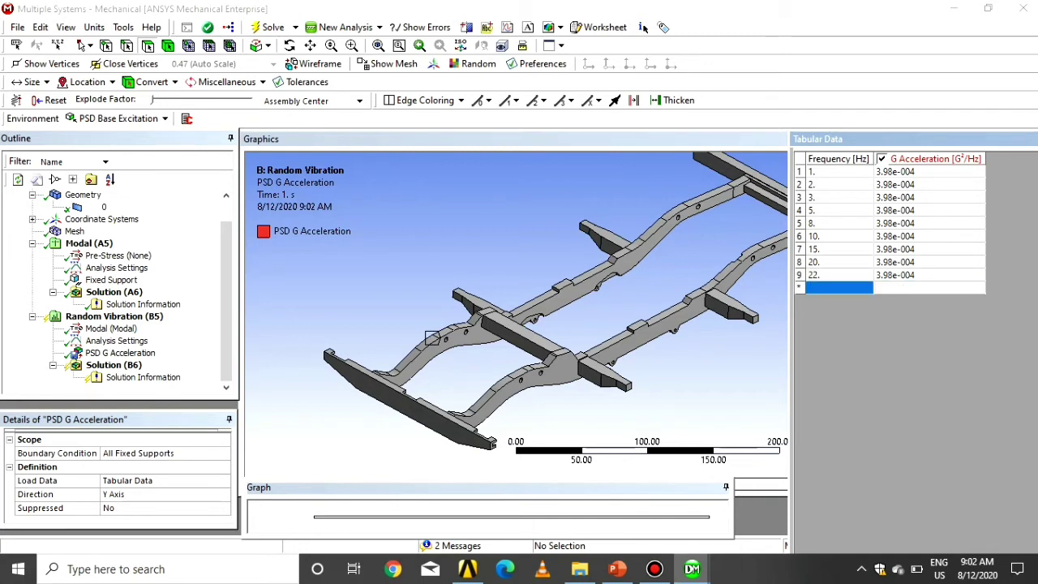
pyautogui.write('30')
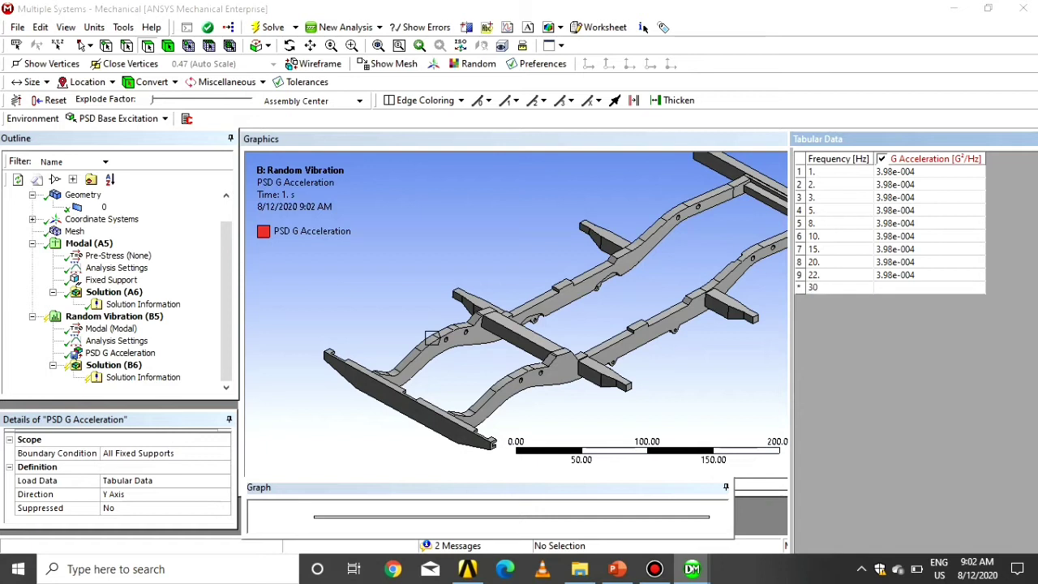
pyautogui.press('Return')
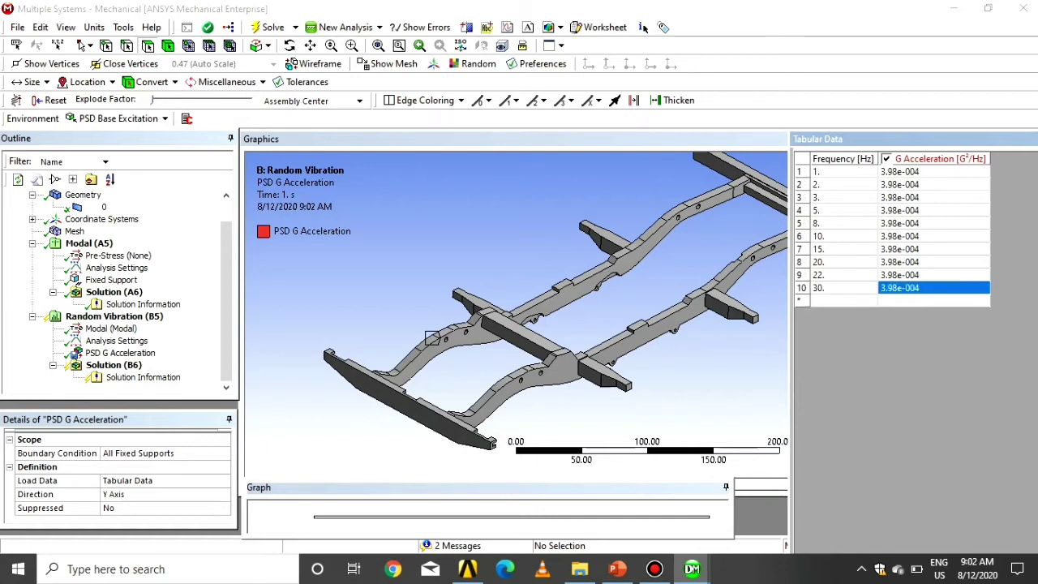
# Step: Set the G acceleration at 2 Hz to 3.97e-3 in the tabular data
pyautogui.doubleClick(897, 184)
pyautogui.click(897, 184)
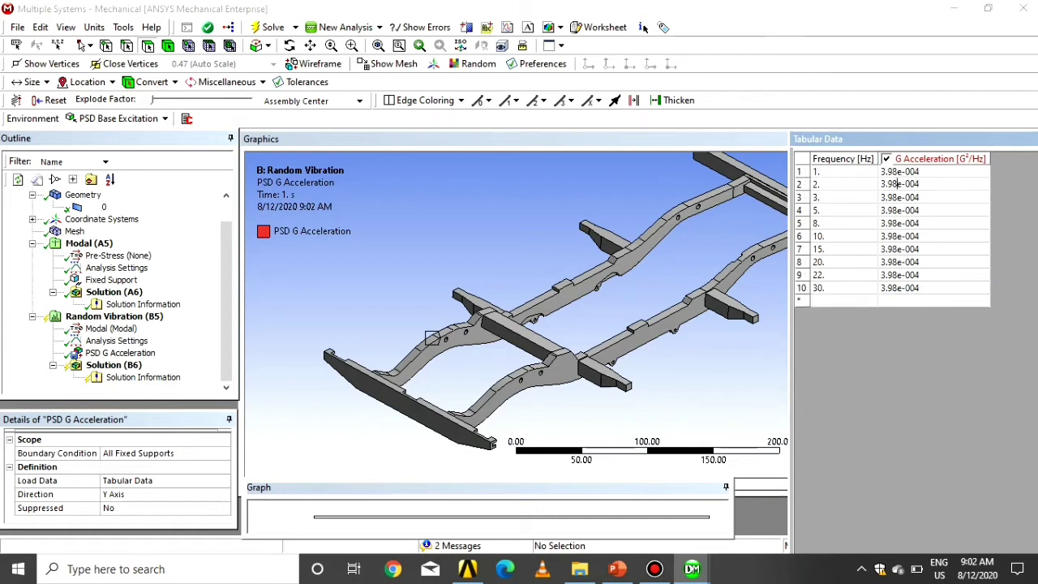
pyautogui.press('BackSpace')
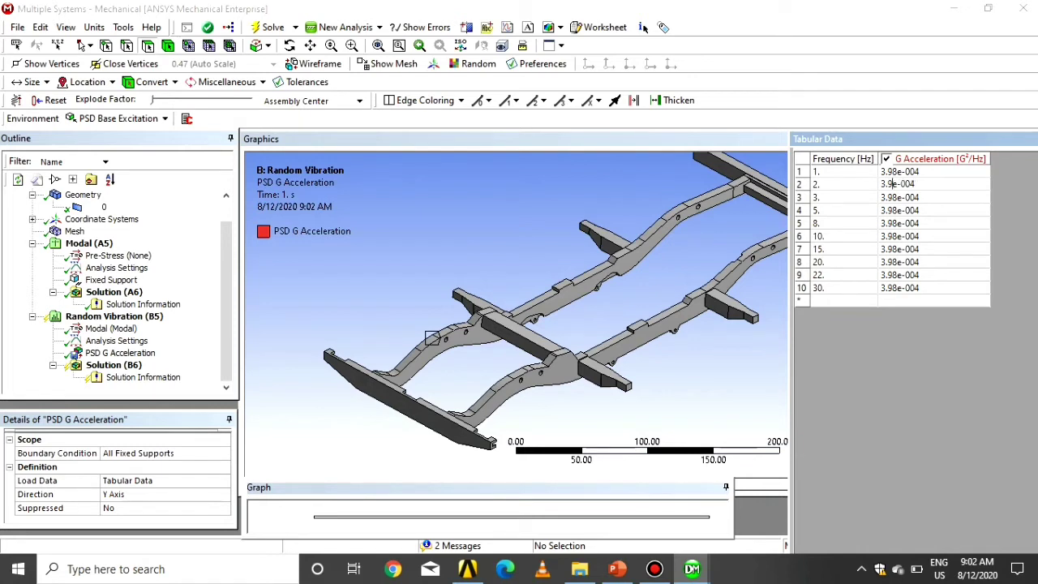
pyautogui.write('7')
pyautogui.press('BackSpace')
pyautogui.write('3')
pyautogui.press('Return')
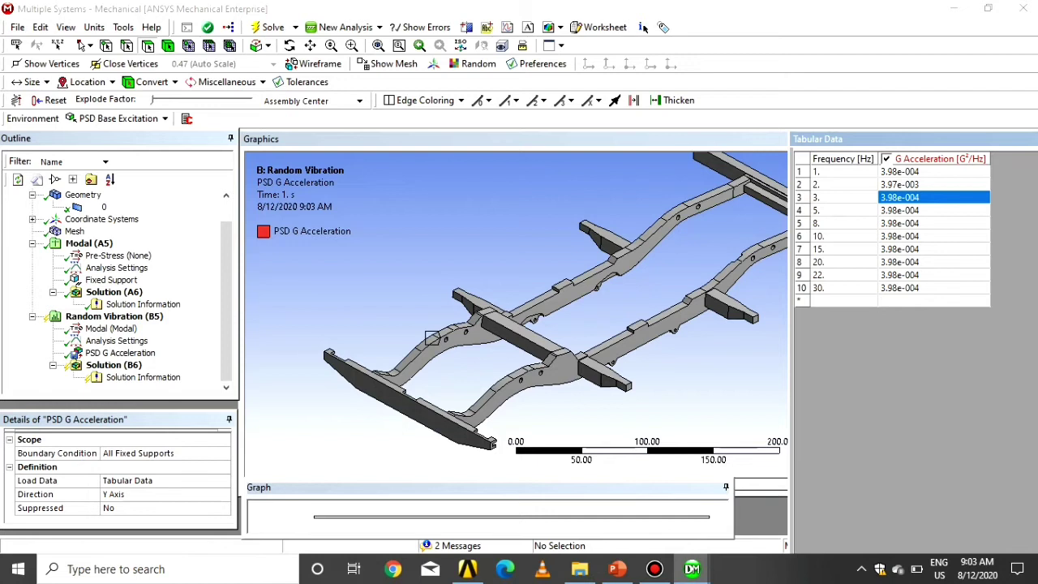
# Step: Set the G acceleration at 3 Hz to 1.02e-2 in the tabular data
pyautogui.click(905, 197)
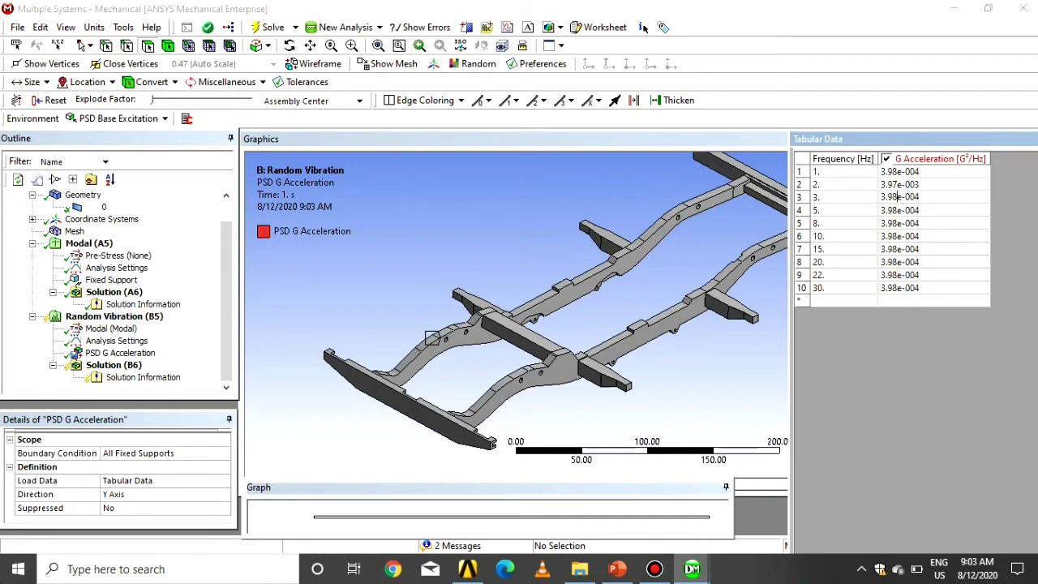
pyautogui.press('BackSpace')
pyautogui.press('BackSpace')
pyautogui.press('BackSpace')
pyautogui.press('BackSpace')
pyautogui.write('1.02')
pyautogui.doubleClick(914, 197)
pyautogui.click(919, 197)
pyautogui.press('BackSpace')
pyautogui.write('2')
pyautogui.press('Return')
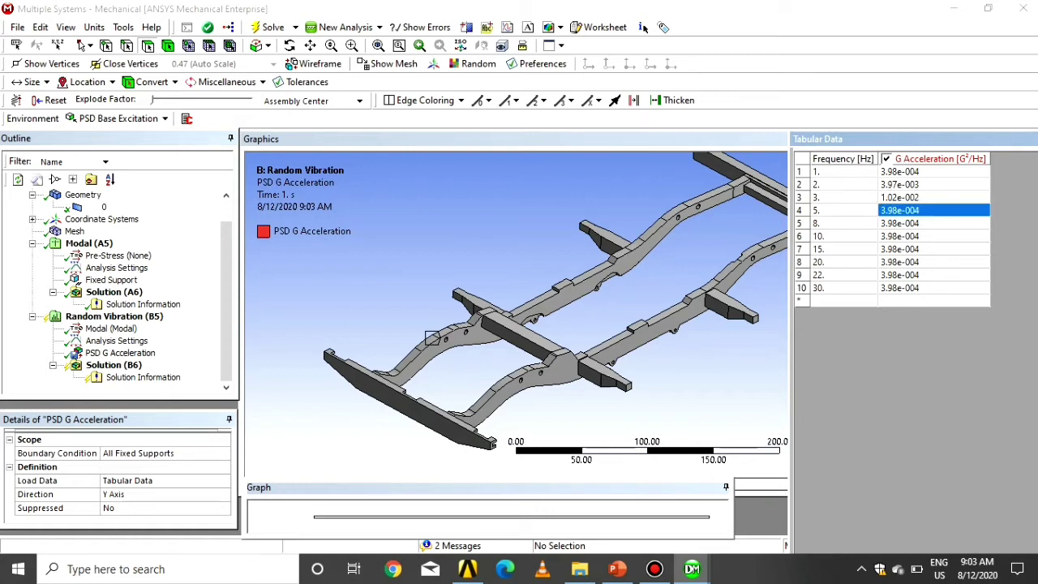
# Step: Set the G acceleration at 5 Hz to 2.5e-4 in the tabular data
pyautogui.click(897, 210)
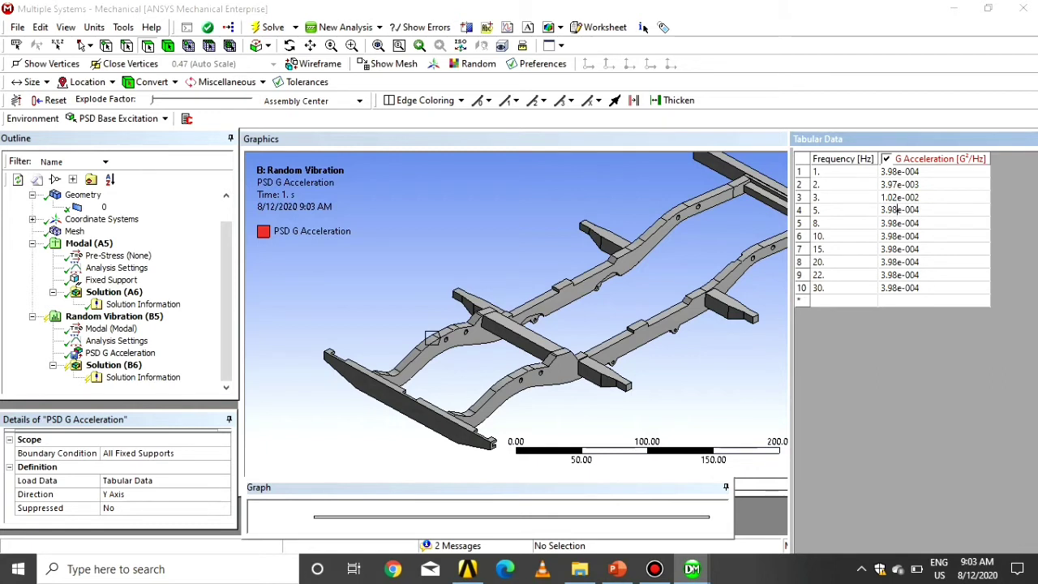
pyautogui.press('BackSpace')
pyautogui.press('BackSpace')
pyautogui.press('BackSpace')
pyautogui.press('BackSpace')
pyautogui.write('2.5')
pyautogui.press('Return')
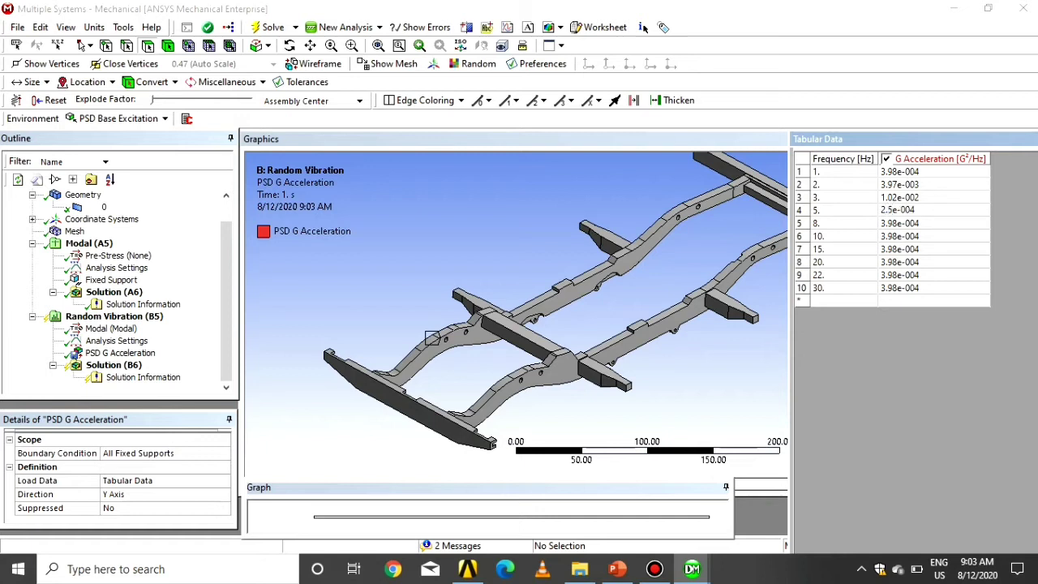
# Step: Set the G acceleration at 8 Hz to 2.34e-4 in the tabular data
pyautogui.click(890, 223)
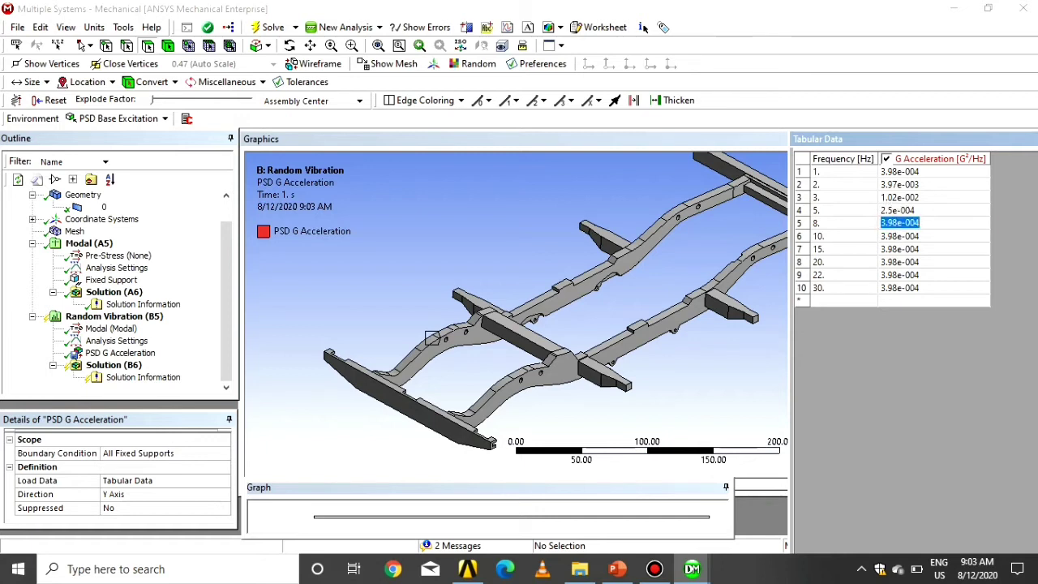
pyautogui.click(890, 222)
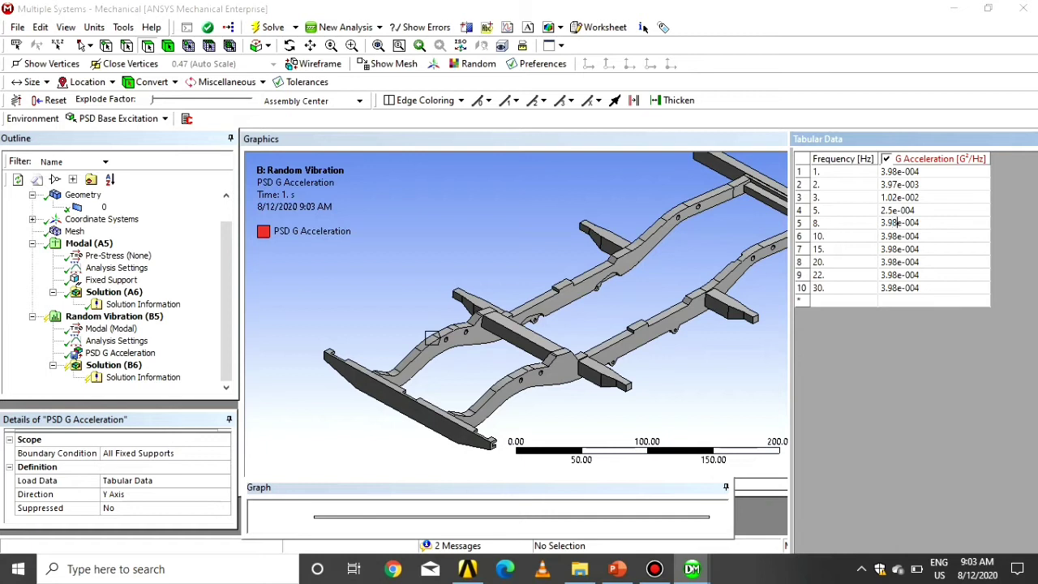
pyautogui.press('BackSpace')
pyautogui.press('BackSpace')
pyautogui.press('BackSpace')
pyautogui.press('BackSpace')
pyautogui.write('2.34')
# Step: Set the G acceleration at 10 Hz to 2.34e-4 in the tabular data
pyautogui.click(898, 235)
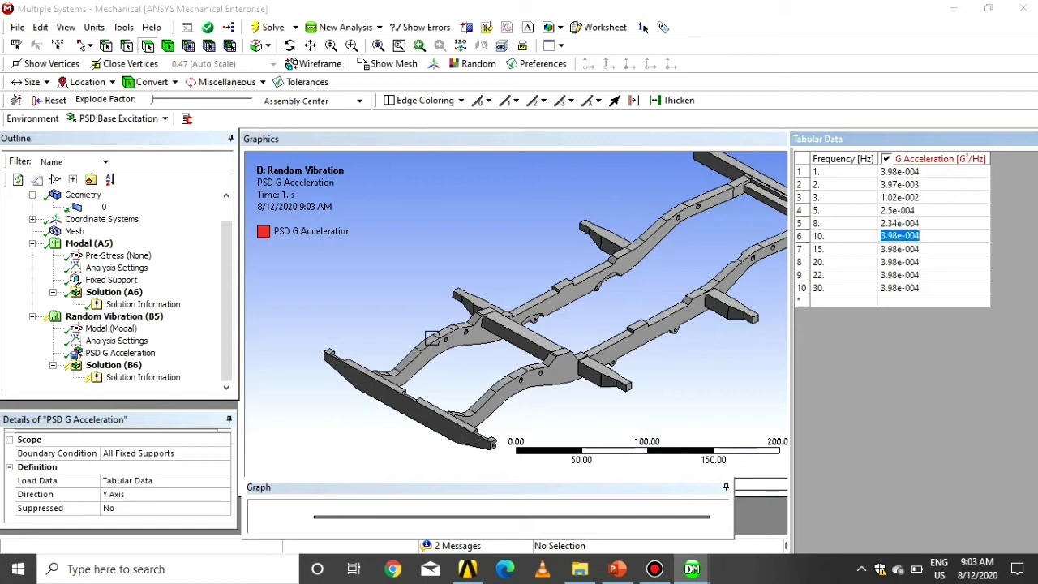
pyautogui.click(898, 235)
pyautogui.press('BackSpace')
pyautogui.press('BackSpace')
pyautogui.press('BackSpace')
pyautogui.press('BackSpace')
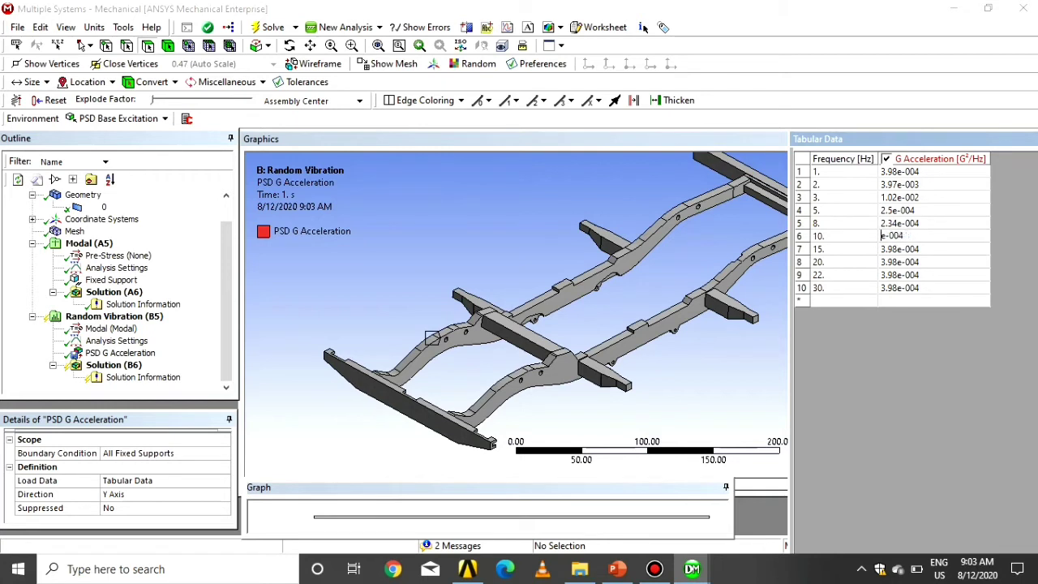
pyautogui.write('2.34')
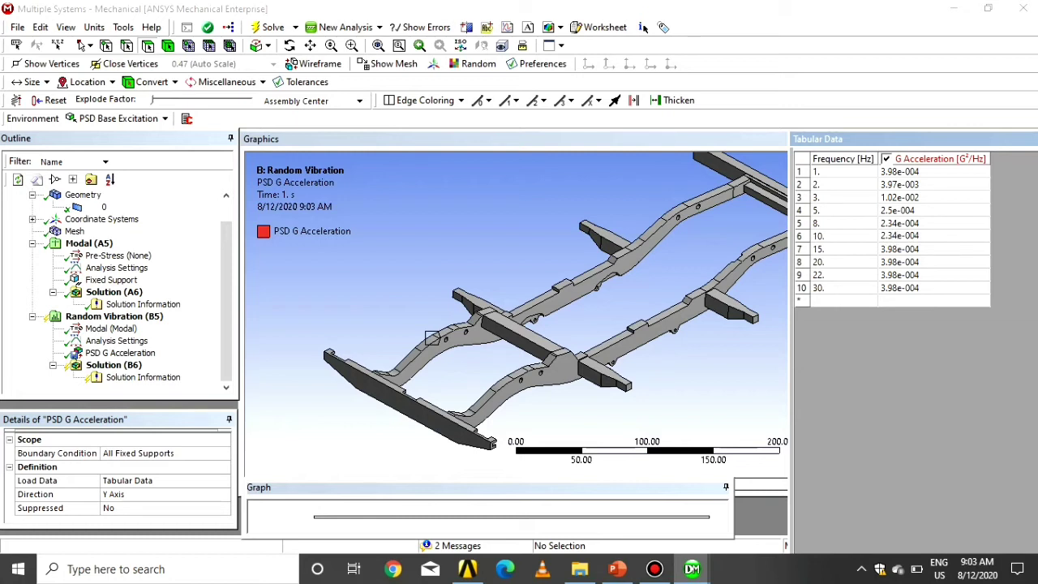
# Step: Set the G acceleration at 15 Hz to 8.92e-4 in the tabular data
pyautogui.click(901, 249)
pyautogui.click(901, 249)
pyautogui.press('BackSpace')
pyautogui.press('BackSpace')
pyautogui.press('BackSpace')
pyautogui.press('BackSpace')
pyautogui.write('8.92')
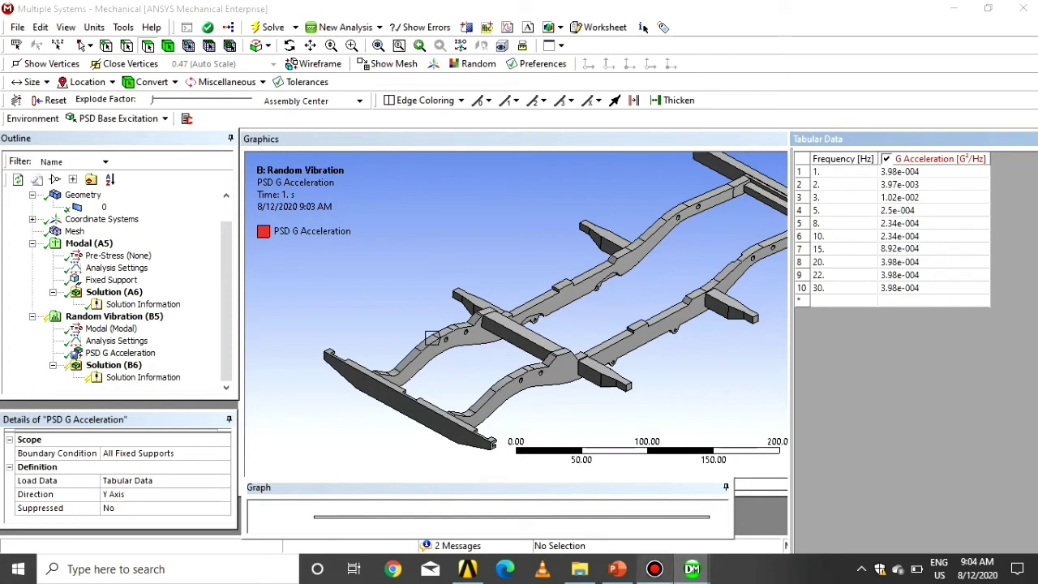
# Step: Check the PSD table on the PowerPoint problem statement slide and set the G acceleration at 20 Hz to 1.2e-4 in ANSYS Mechanical
pyautogui.click(617, 569)
pyautogui.click(692, 568)
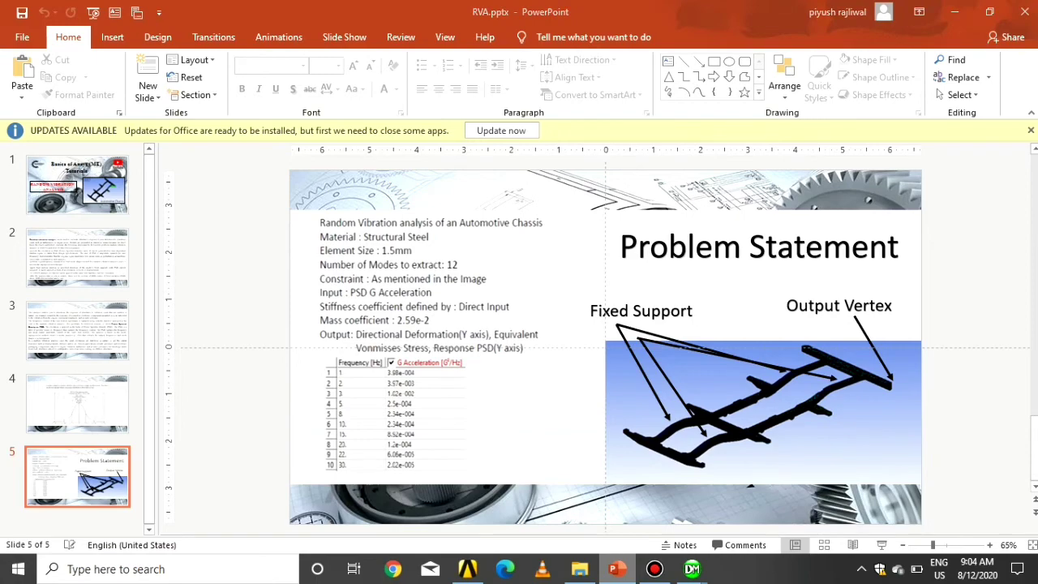
pyautogui.click(933, 262)
pyautogui.click(902, 262)
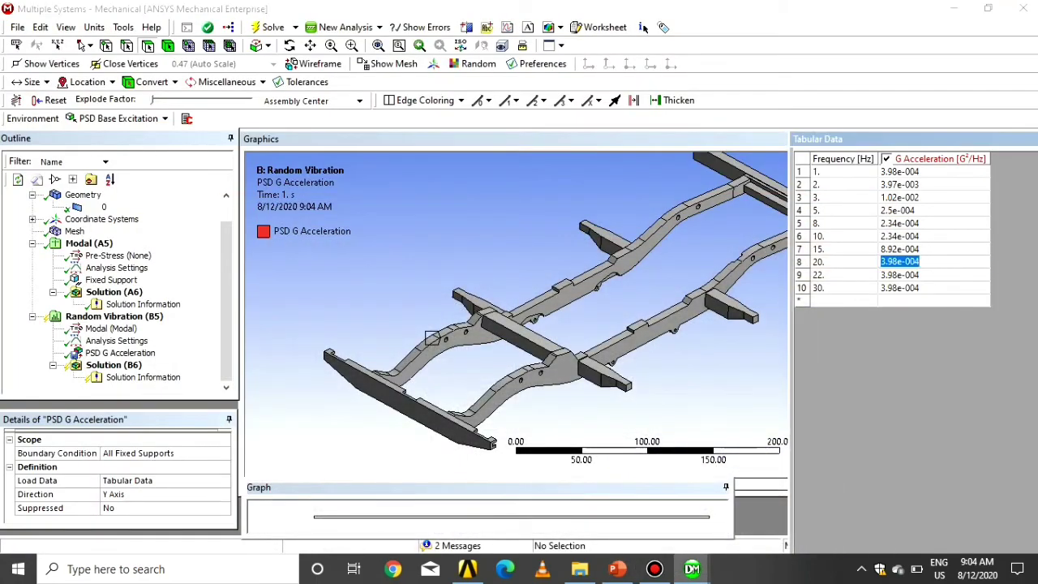
pyautogui.click(902, 262)
pyautogui.click(897, 262)
pyautogui.press('BackSpace')
pyautogui.press('BackSpace')
pyautogui.press('BackSpace')
pyautogui.press('BackSpace')
pyautogui.write('1.2')
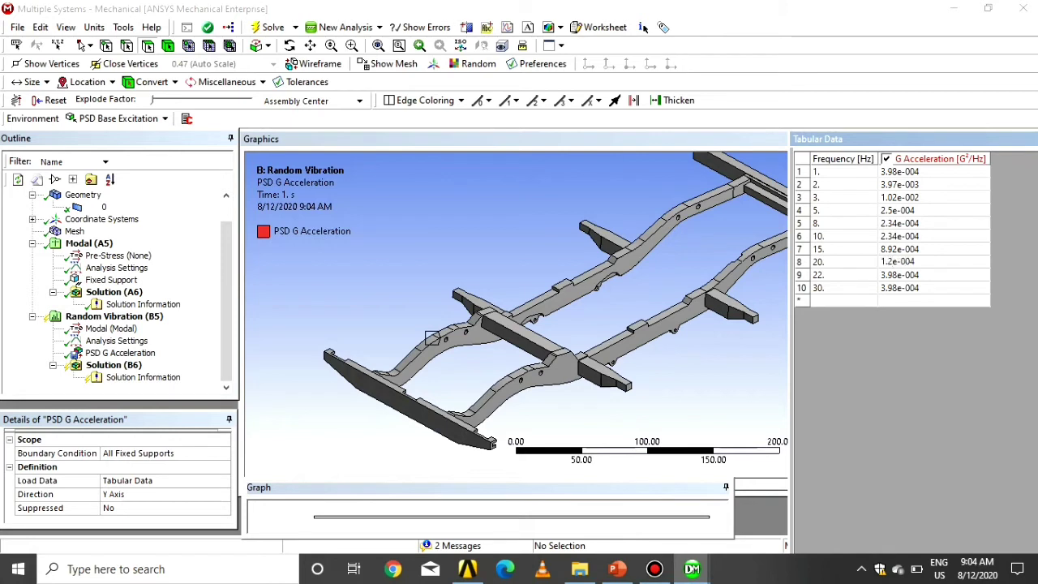
# Step: Set the G acceleration at 22 Hz to 6.06e-5 in the tabular data
pyautogui.click(892, 274)
pyautogui.click(892, 274)
pyautogui.press('BackSpace')
pyautogui.press('BackSpace')
pyautogui.press('BackSpace')
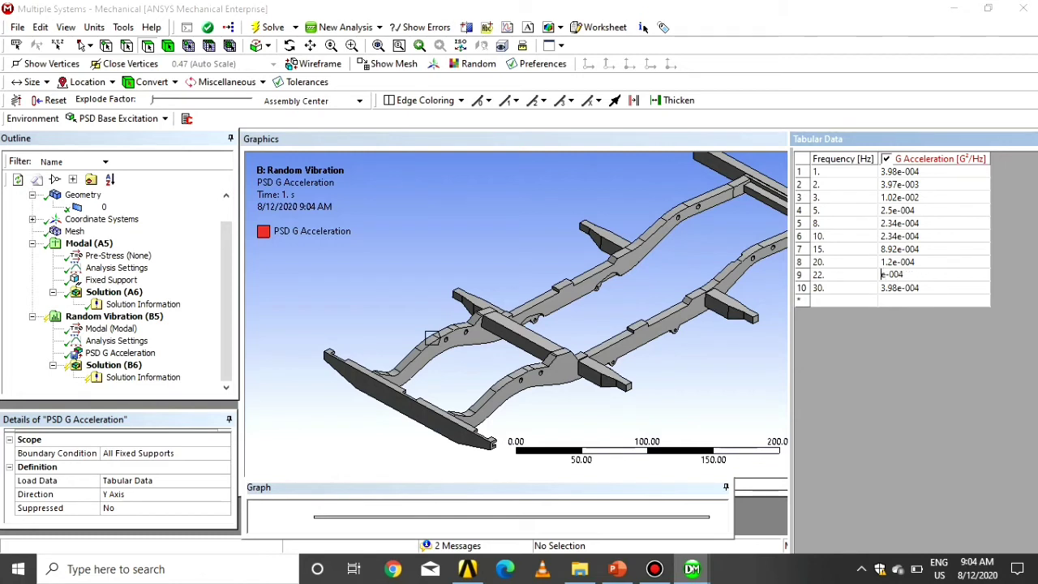
pyautogui.write('6.06')
pyautogui.press('BackSpace')
pyautogui.write('5')
# Step: Set the G acceleration at 30 Hz to 2.02e-5 in the tabular data
pyautogui.click(898, 287)
pyautogui.click(898, 287)
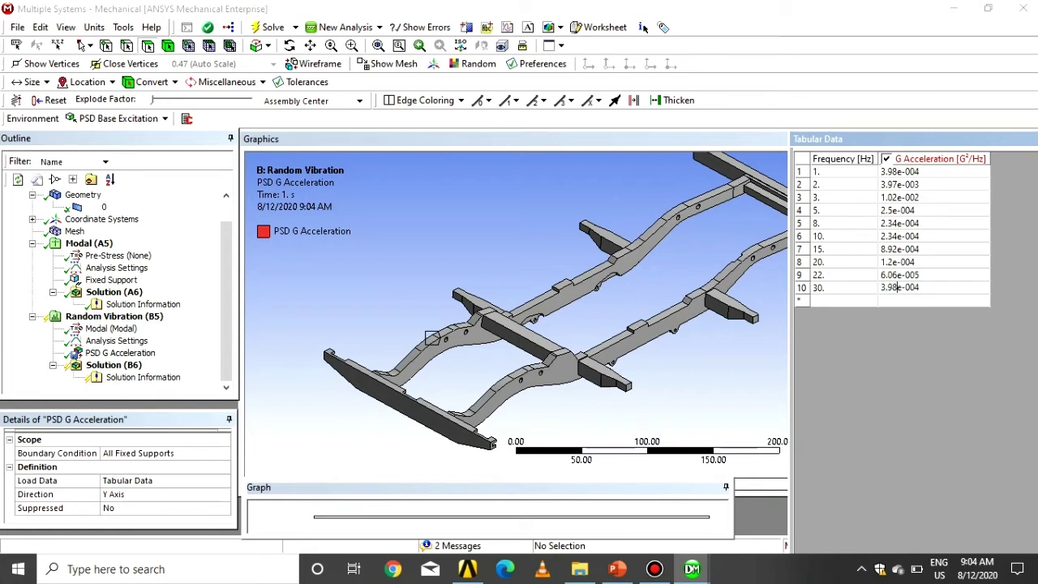
pyautogui.press('BackSpace')
pyautogui.press('BackSpace')
pyautogui.press('BackSpace')
pyautogui.press('BackSpace')
pyautogui.write('2.02')
pyautogui.doubleClick(912, 287)
pyautogui.click(920, 287)
pyautogui.press('BackSpace')
pyautogui.write('5')
pyautogui.press('Return')
# Step: Insert a Directional Deformation result under the Random Vibration solution
pyautogui.click(113, 365)
pyautogui.rightClick(113, 365)
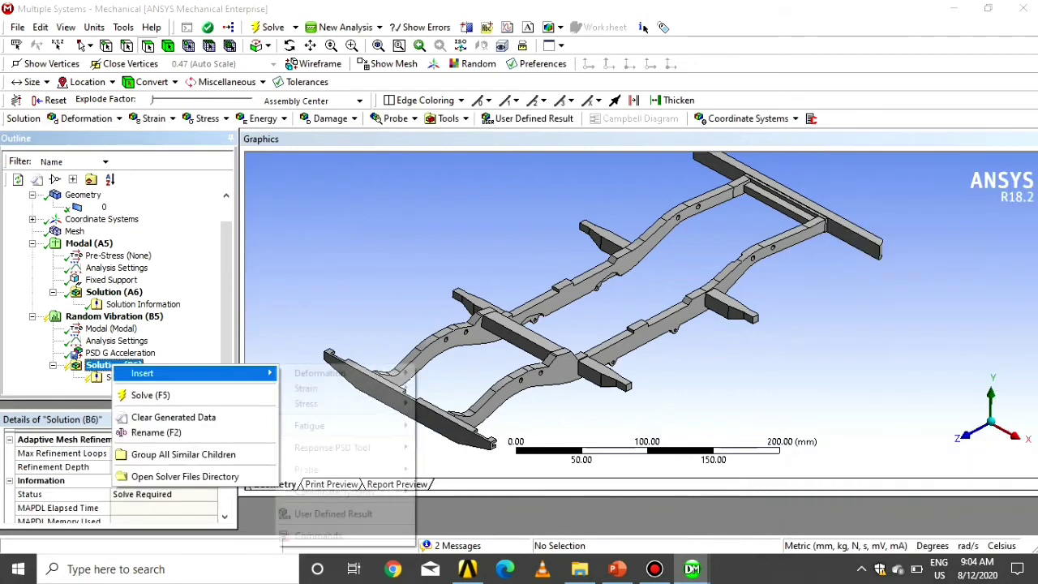
pyautogui.moveTo(142, 373)
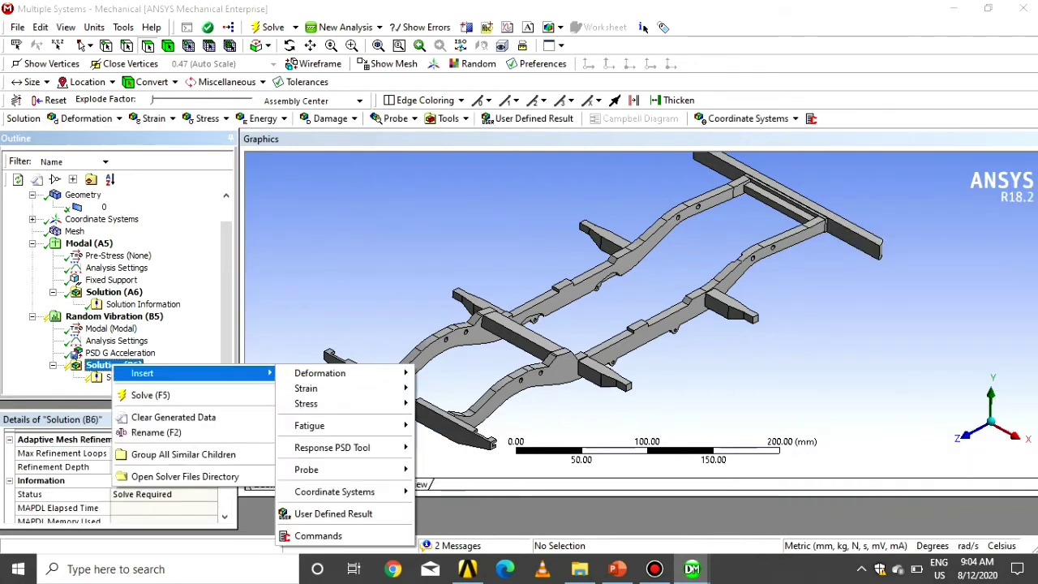
pyautogui.moveTo(340, 373)
pyautogui.click(455, 373)
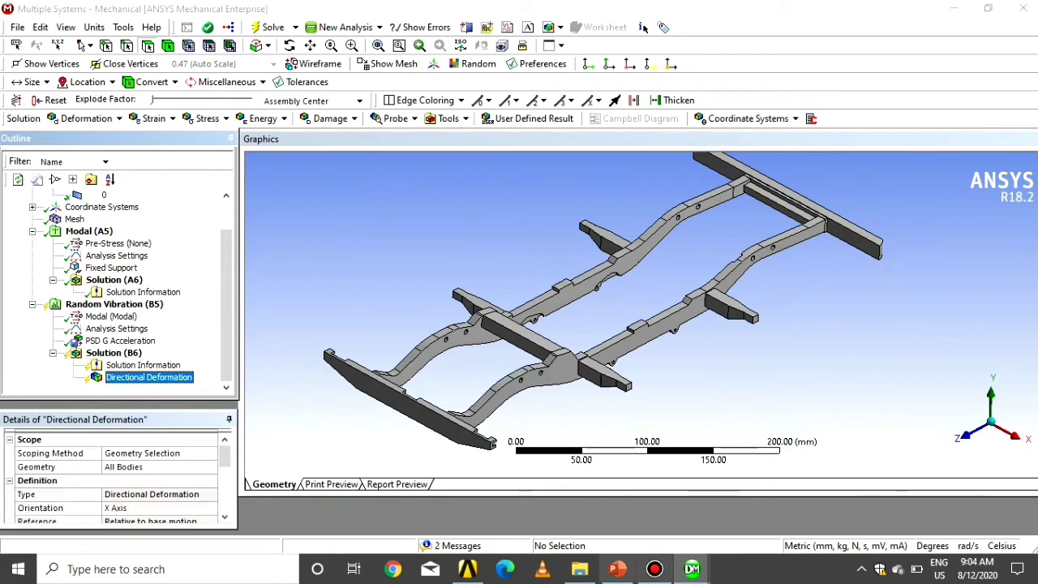
# Step: Check the required outputs on the PowerPoint slide and set the Directional Deformation's orientation to Y Axis in ANSYS Mechanical
pyautogui.click(617, 569)
pyautogui.hotkey('alt', 'Tab')
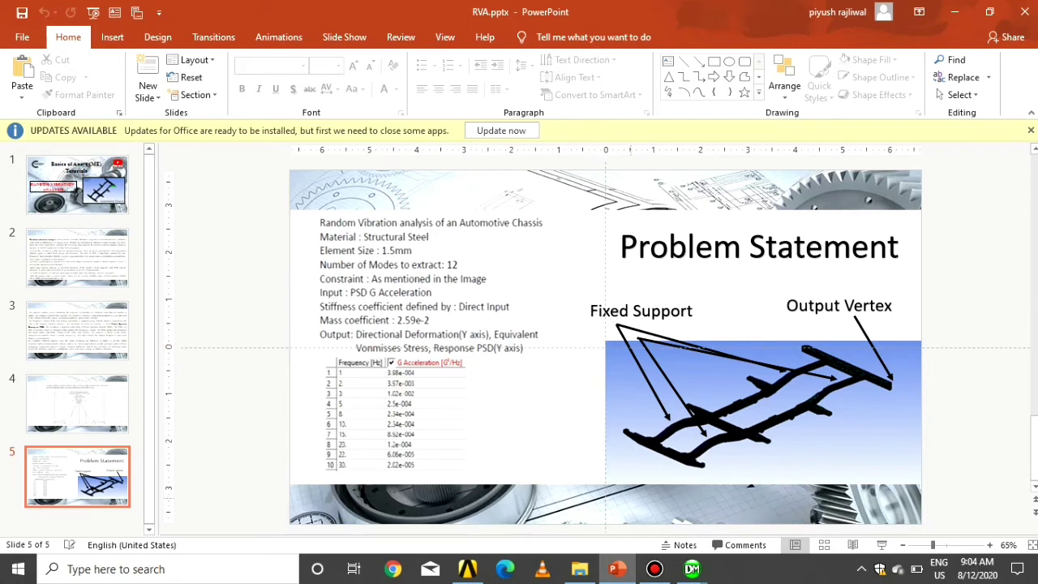
pyautogui.moveTo(691, 569)
pyautogui.click(775, 542)
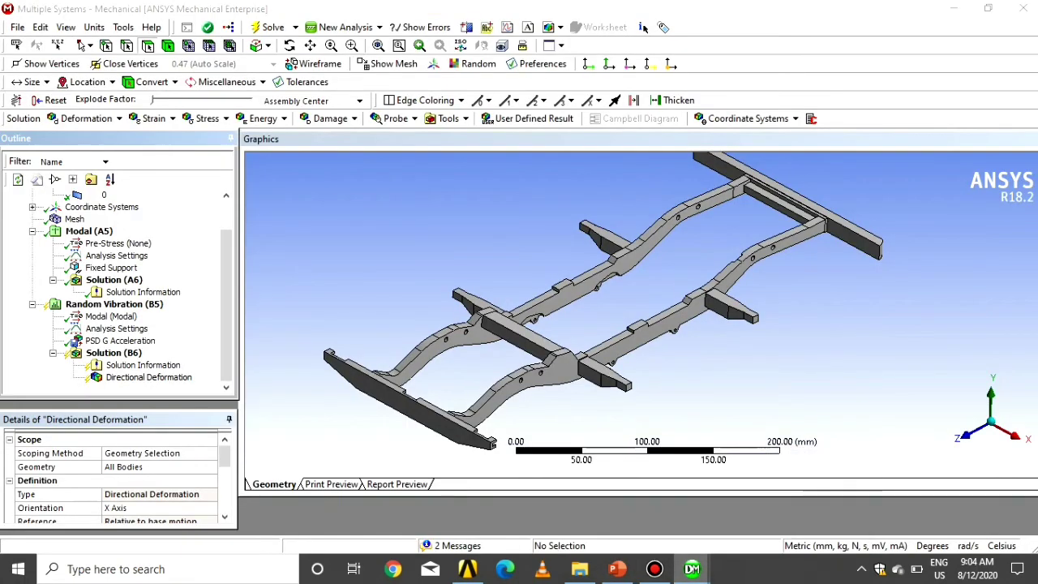
pyautogui.scroll(-2, 114, 478)
pyautogui.scroll(1, 113, 479)
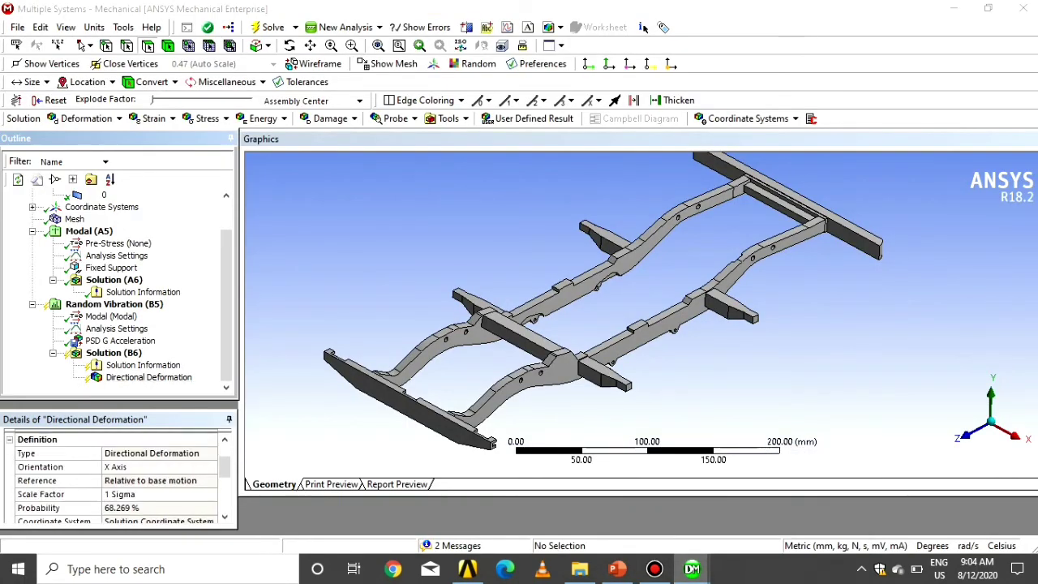
pyautogui.click(154, 467)
pyautogui.click(210, 466)
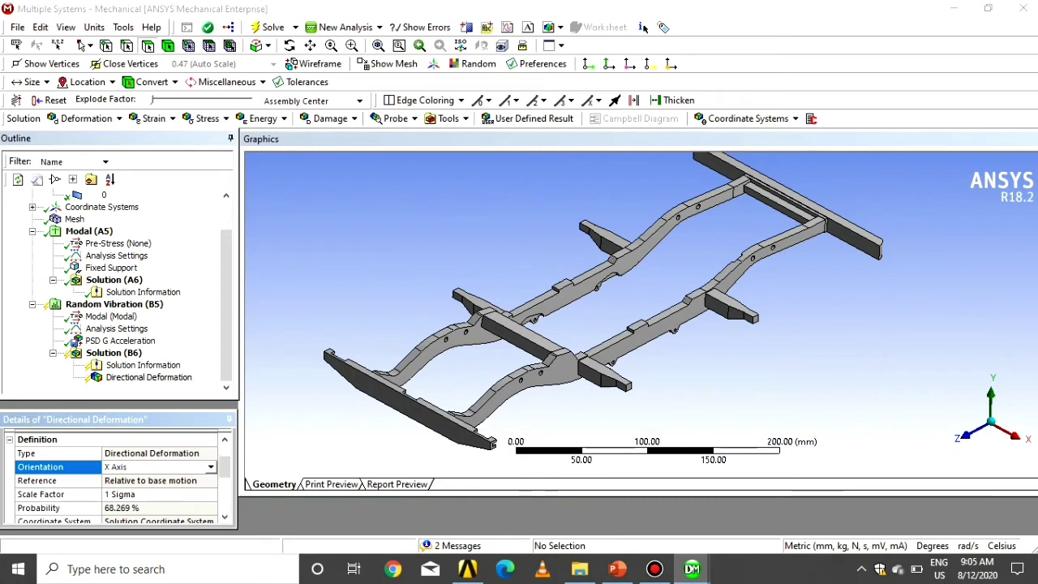
pyautogui.click(154, 490)
pyautogui.scroll(-2, 154, 479)
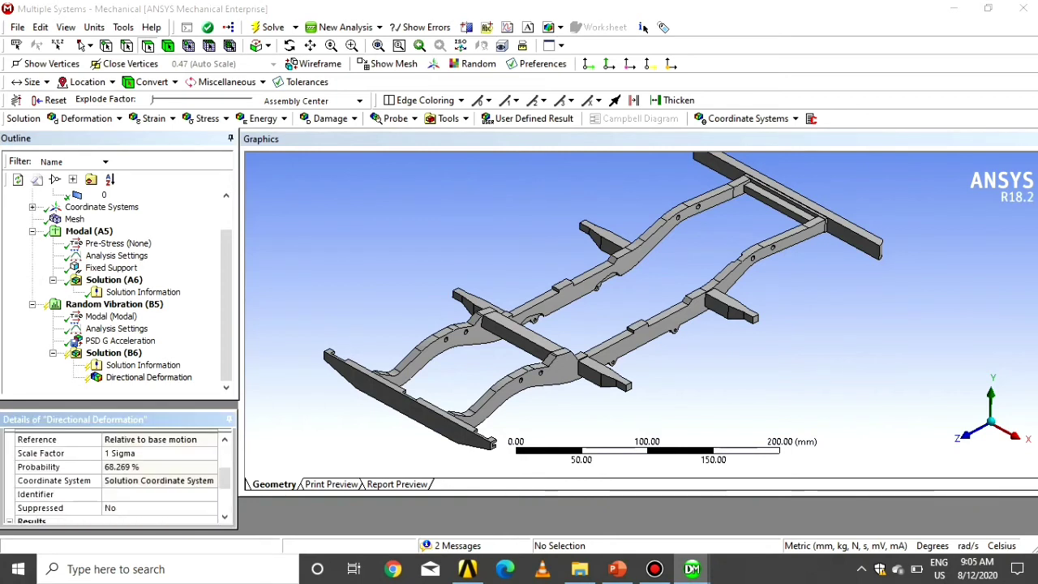
pyautogui.scroll(2, 113, 479)
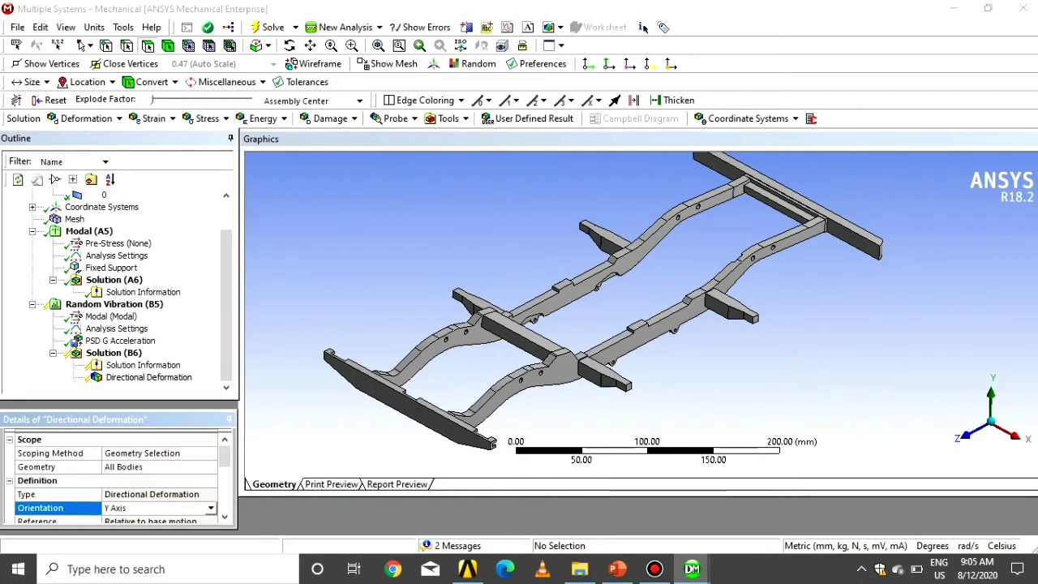
# Step: Insert an Equivalent (von-Mises) stress result under the Random Vibration solution
pyautogui.rightClick(124, 353)
pyautogui.moveTo(154, 360)
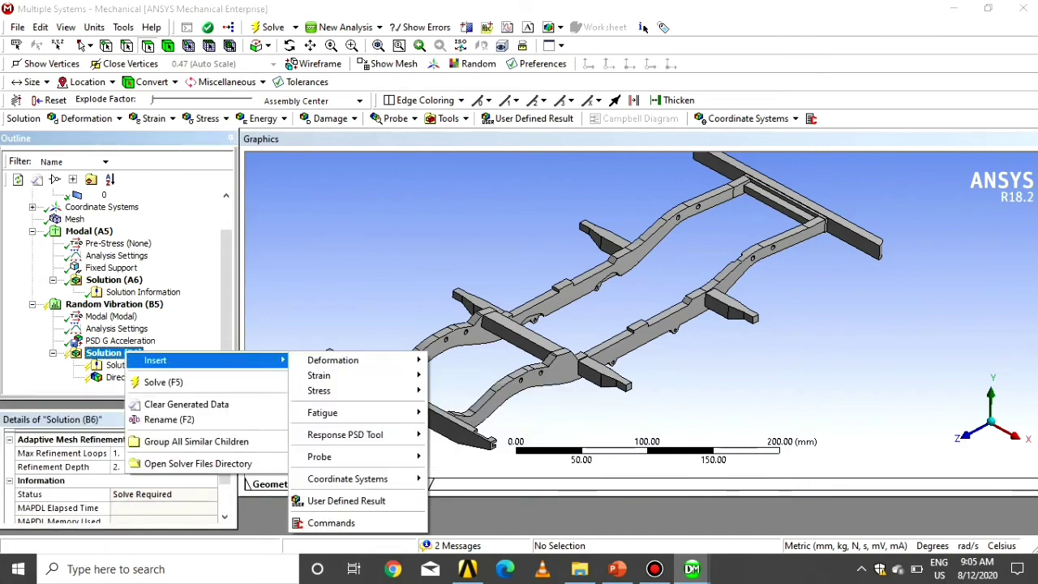
pyautogui.moveTo(319, 390)
pyautogui.click(487, 391)
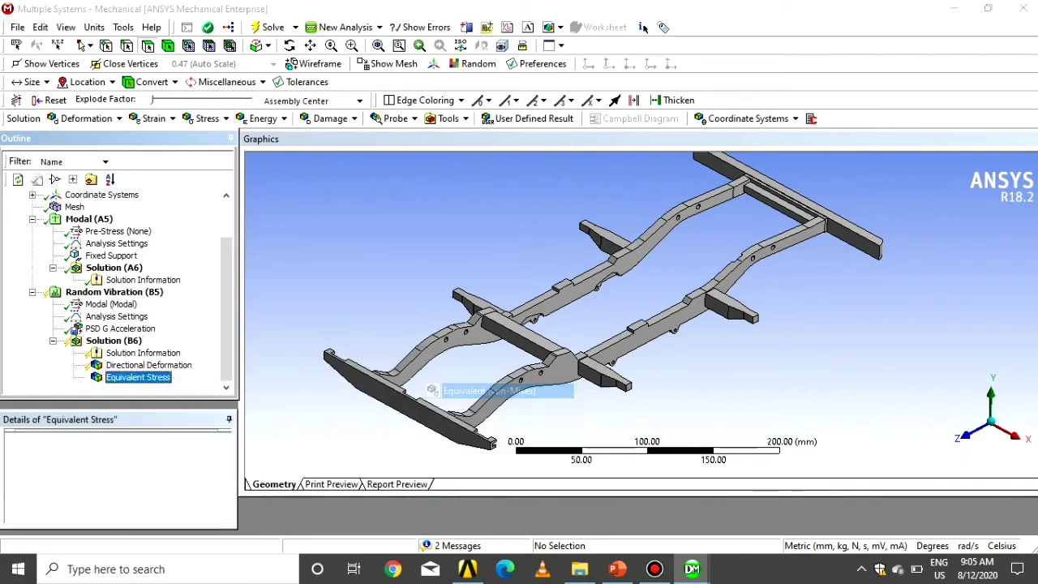
# Step: Insert a Response PSD Tool under the Random Vibration solution
pyautogui.rightClick(120, 341)
pyautogui.moveTo(151, 351)
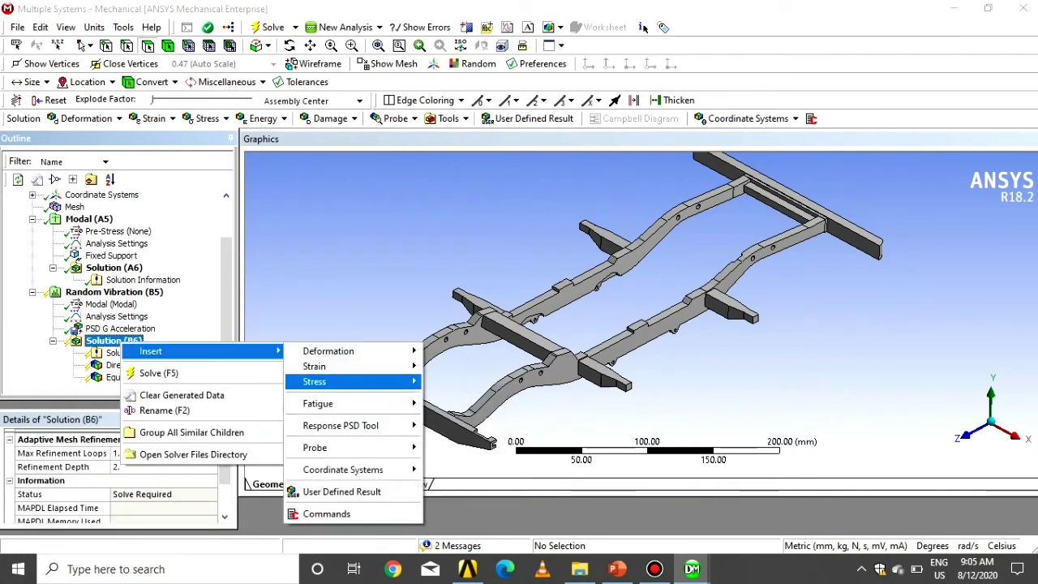
pyautogui.moveTo(340, 425)
pyautogui.click(487, 426)
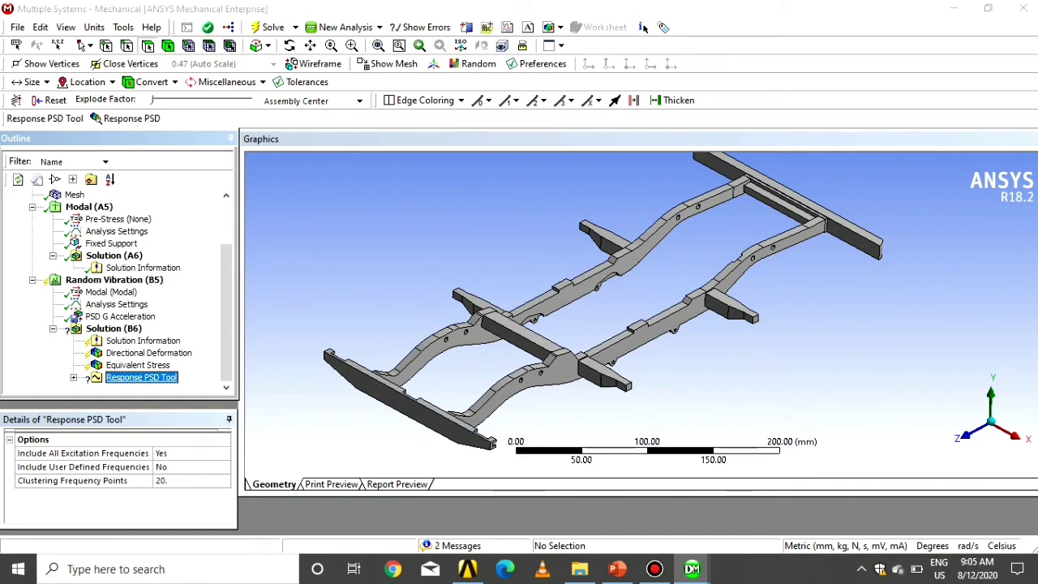
# Step: Scope the tool's Response PSD to the upper corner vertex at the outer end of the chassis frame's far end crossmember
pyautogui.click(73, 377)
pyautogui.click(152, 377)
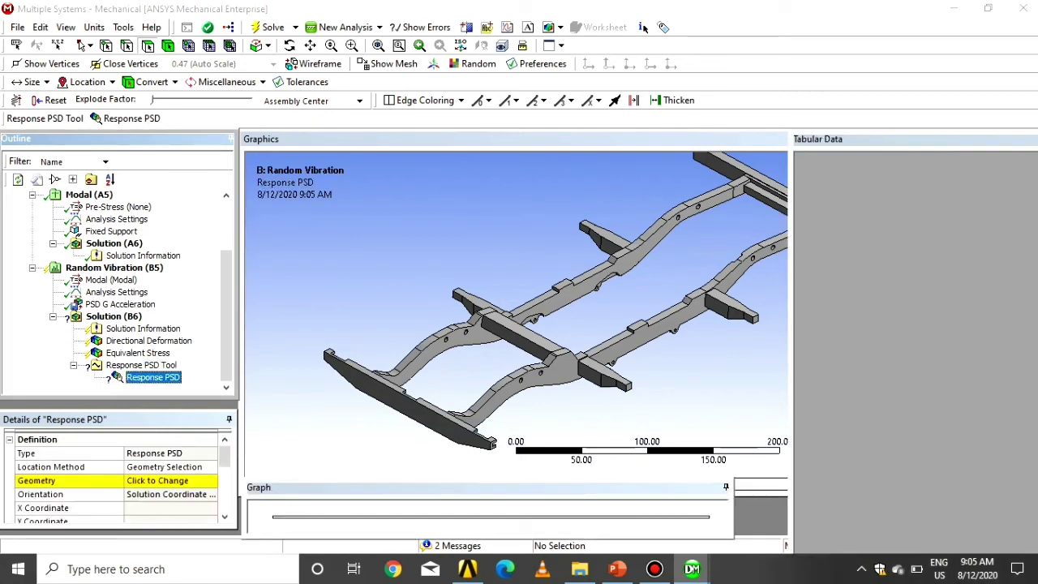
pyautogui.click(171, 480)
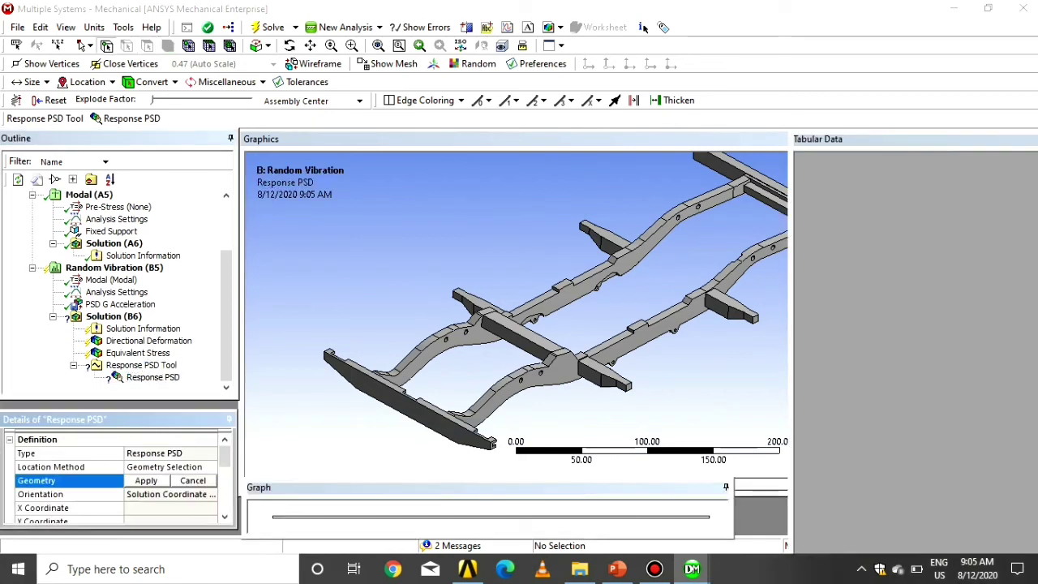
pyautogui.scroll(-1, 516, 314)
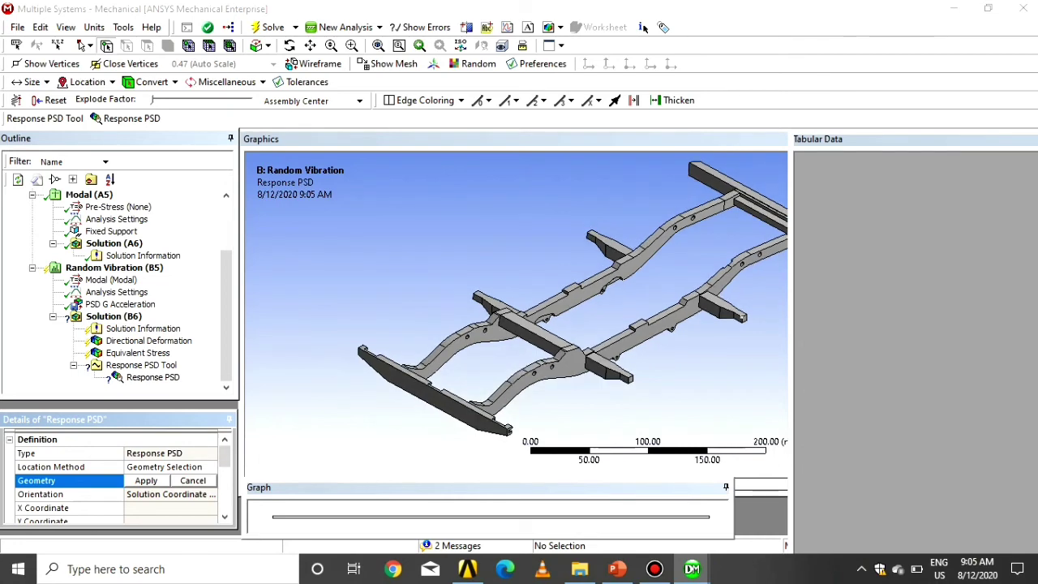
pyautogui.scroll(5, 640, 315)
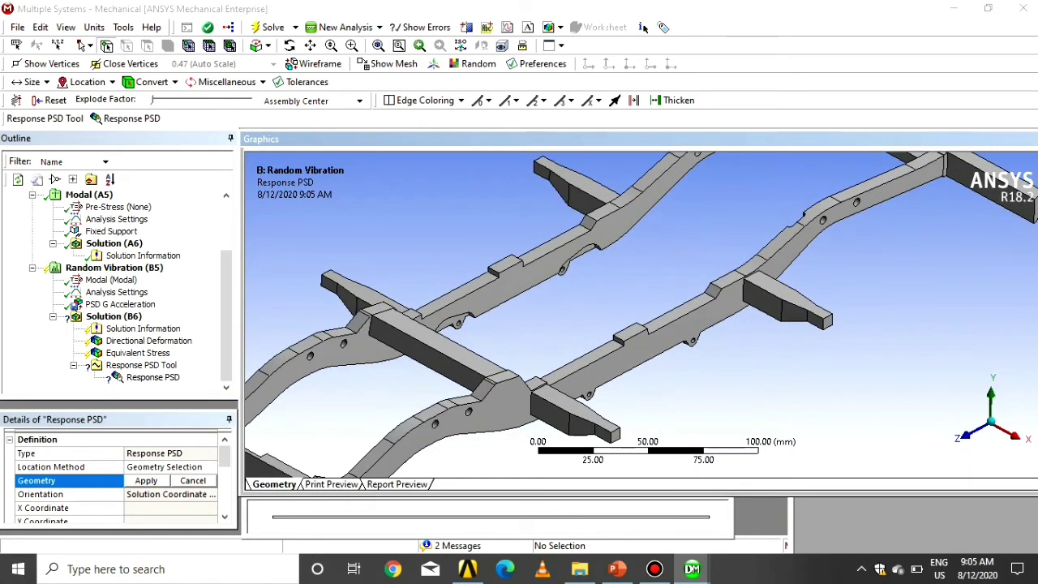
pyautogui.scroll(-1, 641, 315)
pyautogui.keyDown('ctrl'); pyautogui.moveTo(640, 314); pyautogui.dragTo(319, 451, button='middle'); pyautogui.keyUp('ctrl')
pyautogui.scroll(3, 641, 314)
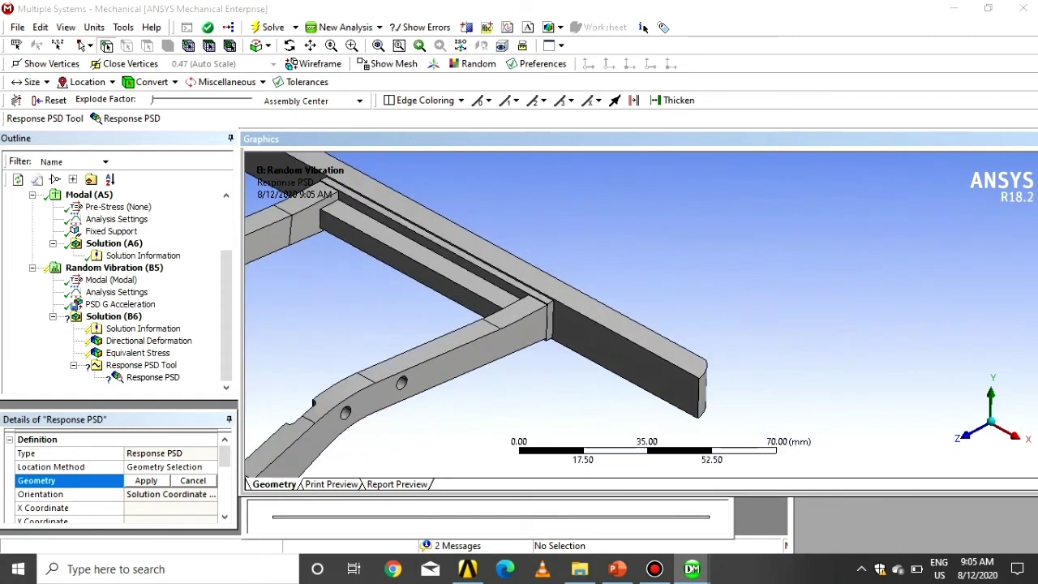
pyautogui.click(699, 378)
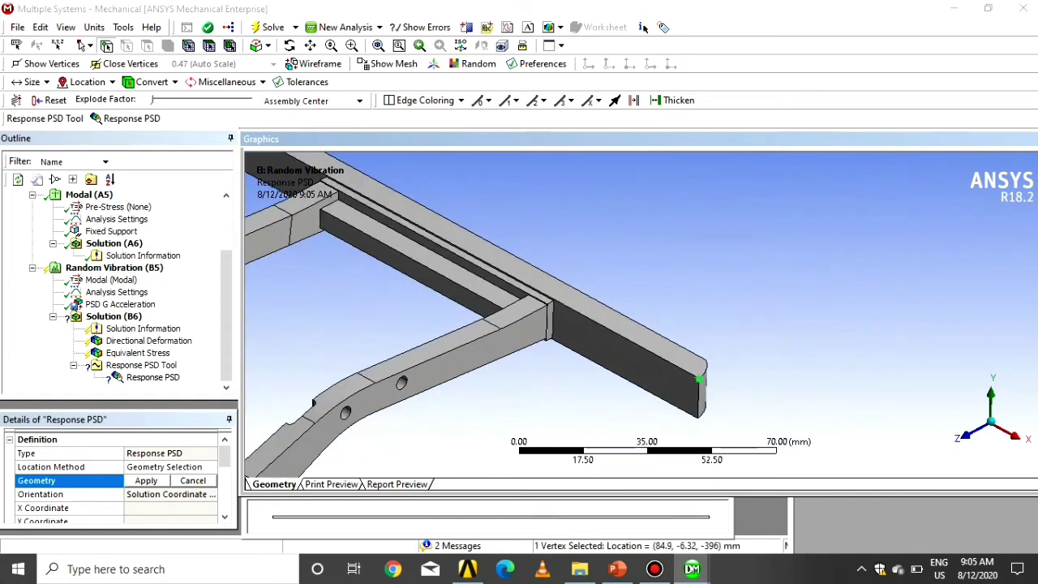
pyautogui.click(146, 480)
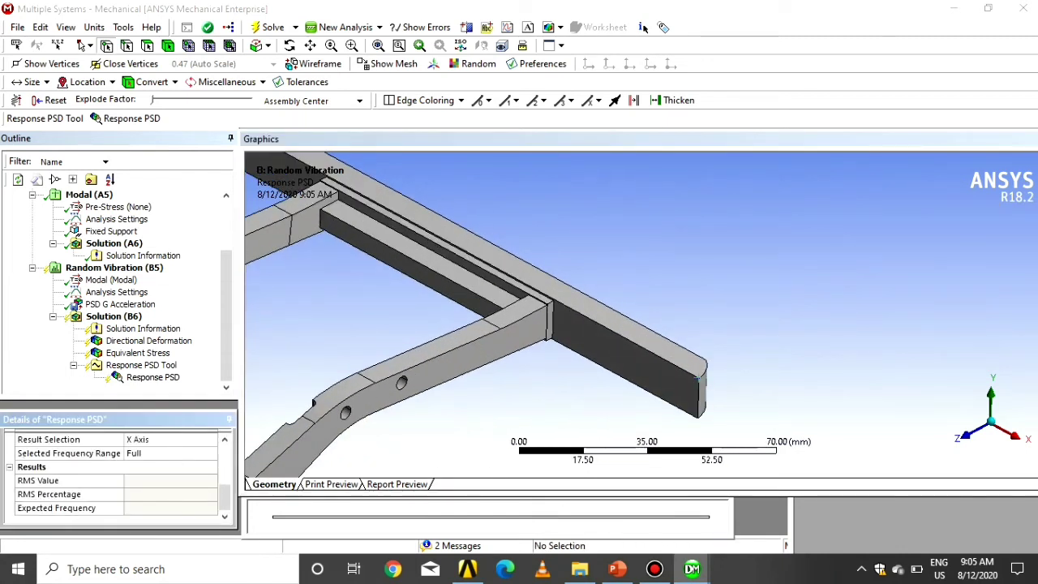
# Step: Set the Response PSD's result selection to the Y axis, as the problem statement requires
pyautogui.click(171, 439)
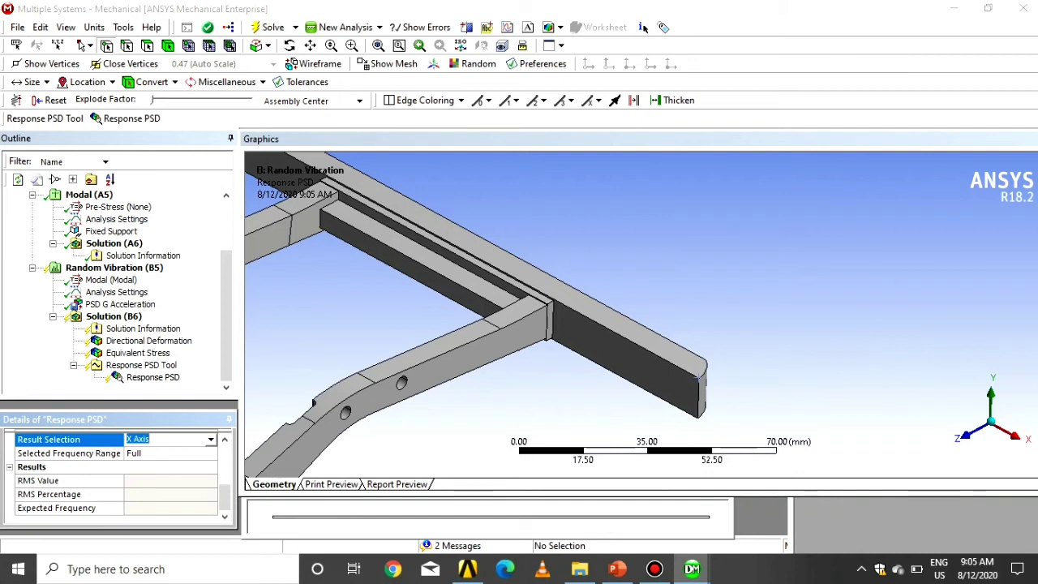
pyautogui.click(210, 439)
pyautogui.press('Return')
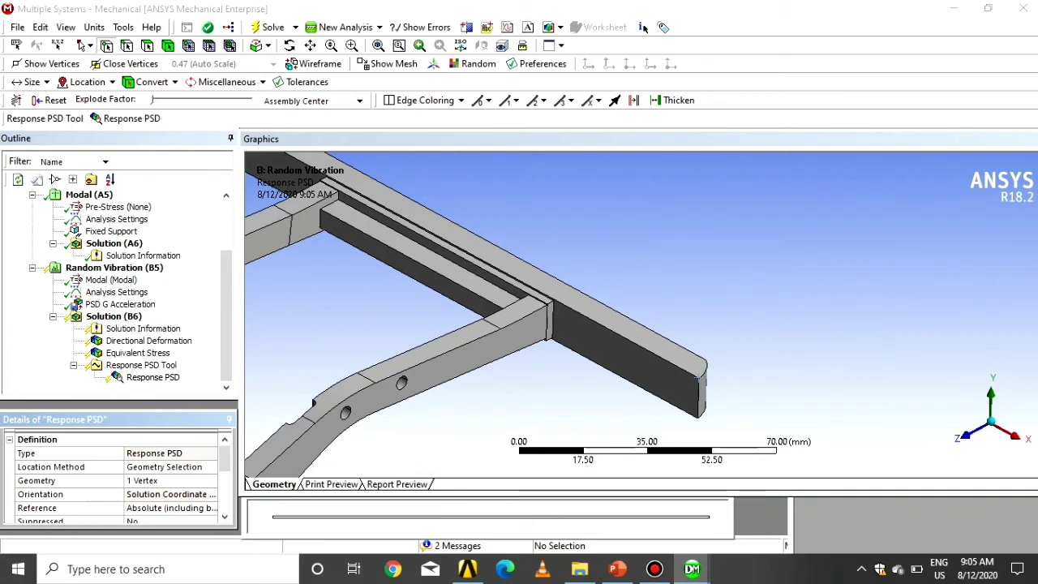
# Step: Solve the random vibration analysis so that the deformation, stress and Response PSD results are evaluated
pyautogui.click(269, 27)
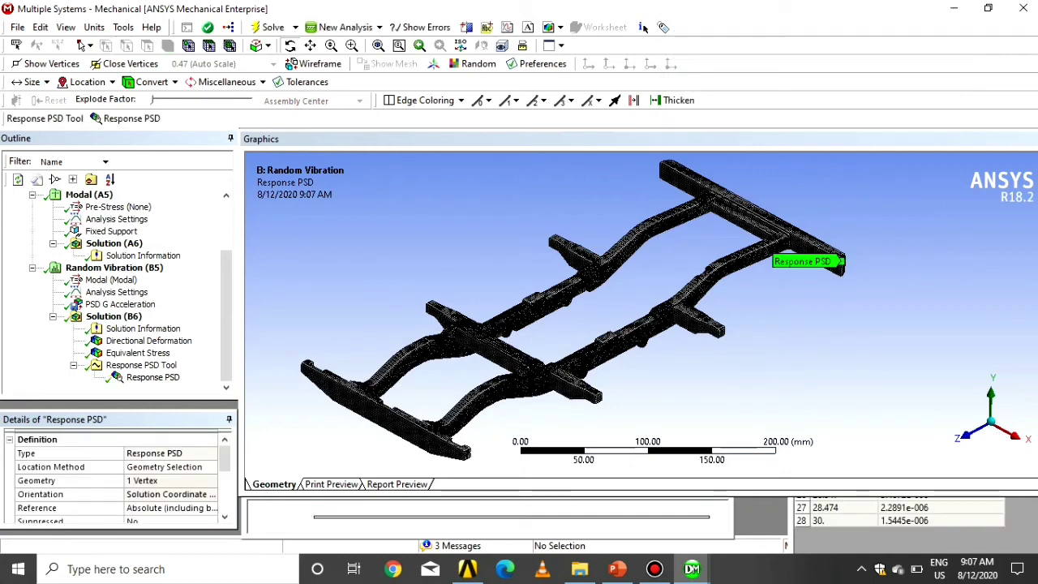
pyautogui.click(655, 568)
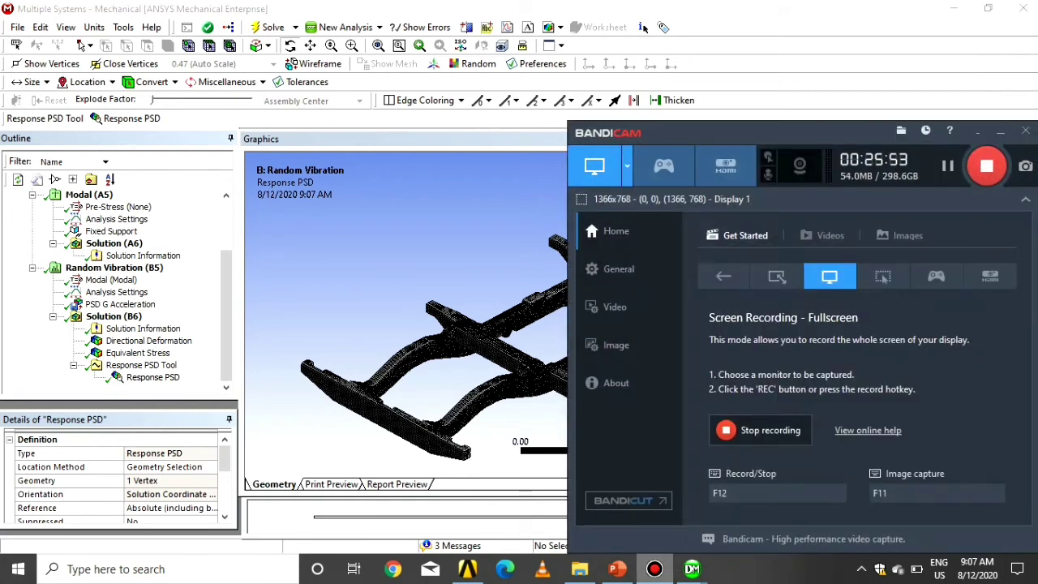
pyautogui.click(654, 569)
# Step: Examine the Directional Deformation contour of the whole chassis and its legend
pyautogui.click(148, 341)
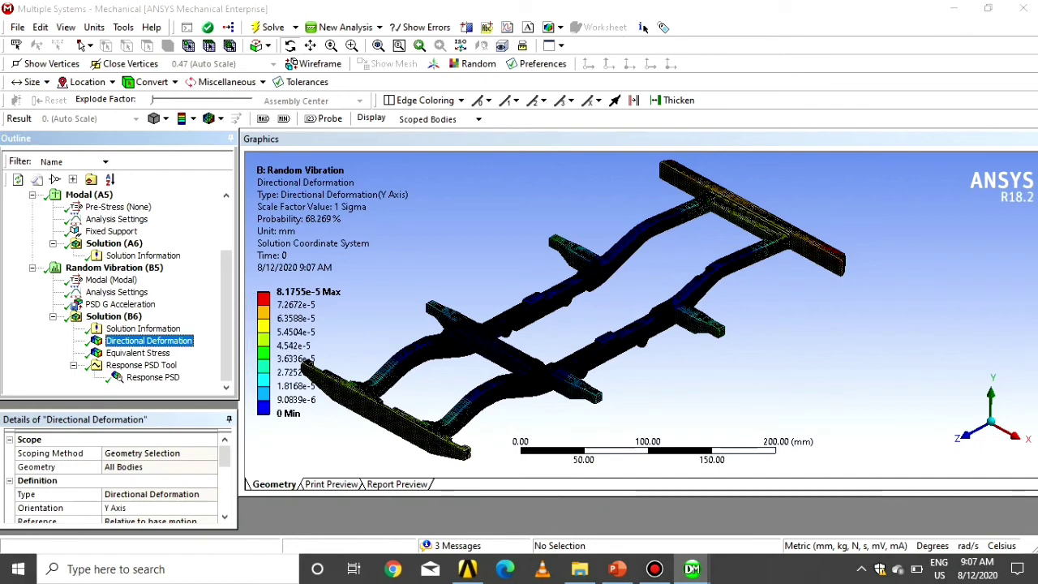
pyautogui.moveTo(297, 491); pyautogui.dragTo(325, 467)
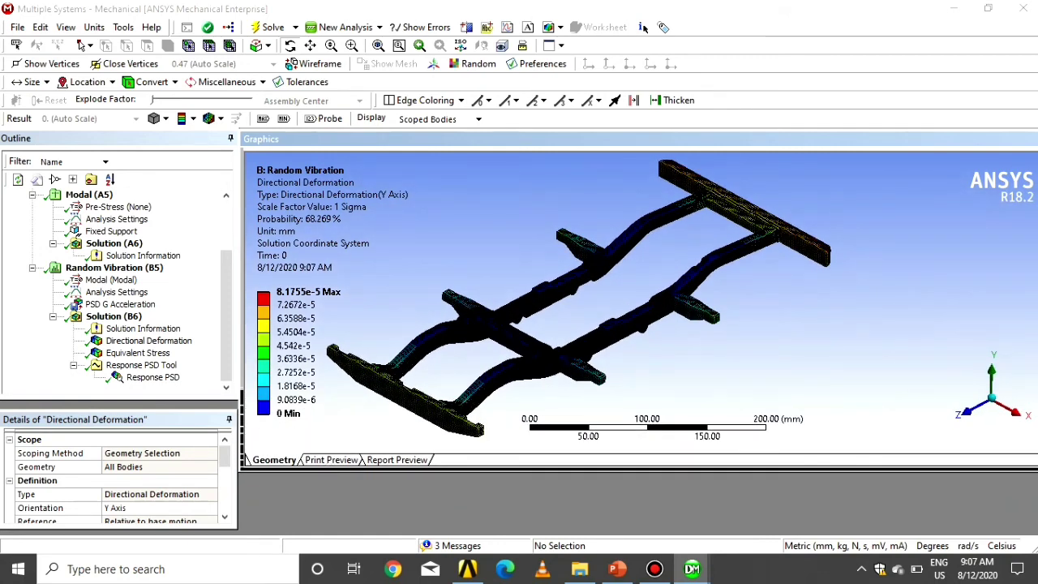
pyautogui.scroll(-1, 641, 304)
pyautogui.scroll(5, 641, 304)
pyautogui.scroll(-4, 640, 304)
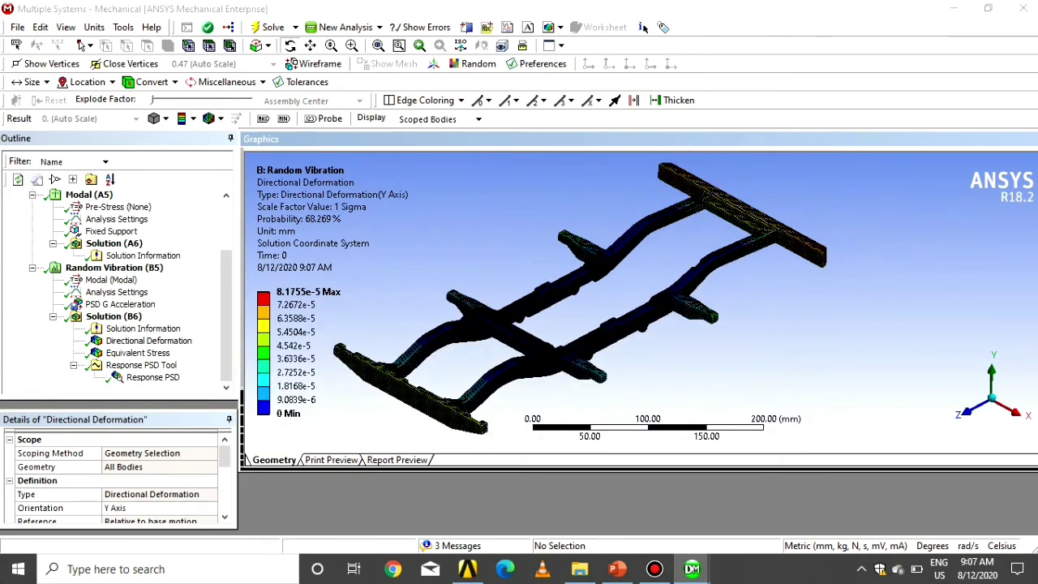
pyautogui.scroll(-2, 580, 297)
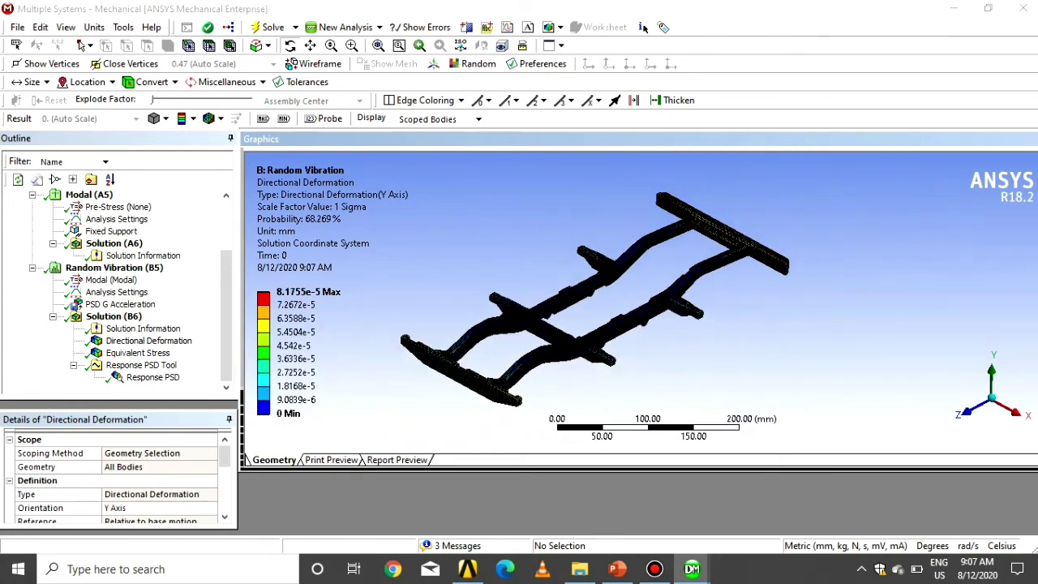
# Step: Set the Directional Deformation result's scale factor to 2 Sigma and re-evaluate it
pyautogui.moveTo(184, 418); pyautogui.dragTo(181, 403)
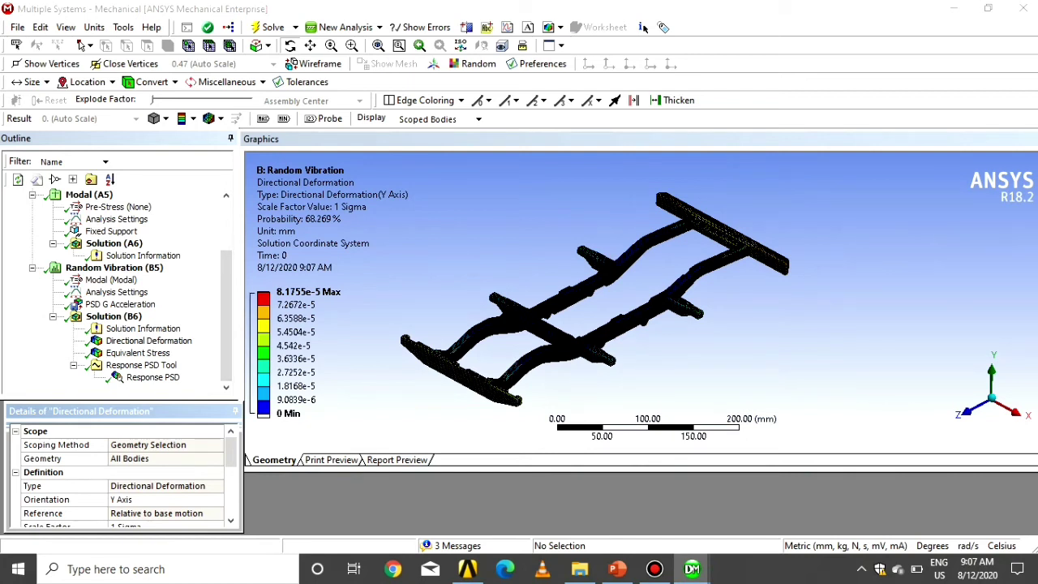
pyautogui.scroll(-1, 122, 479)
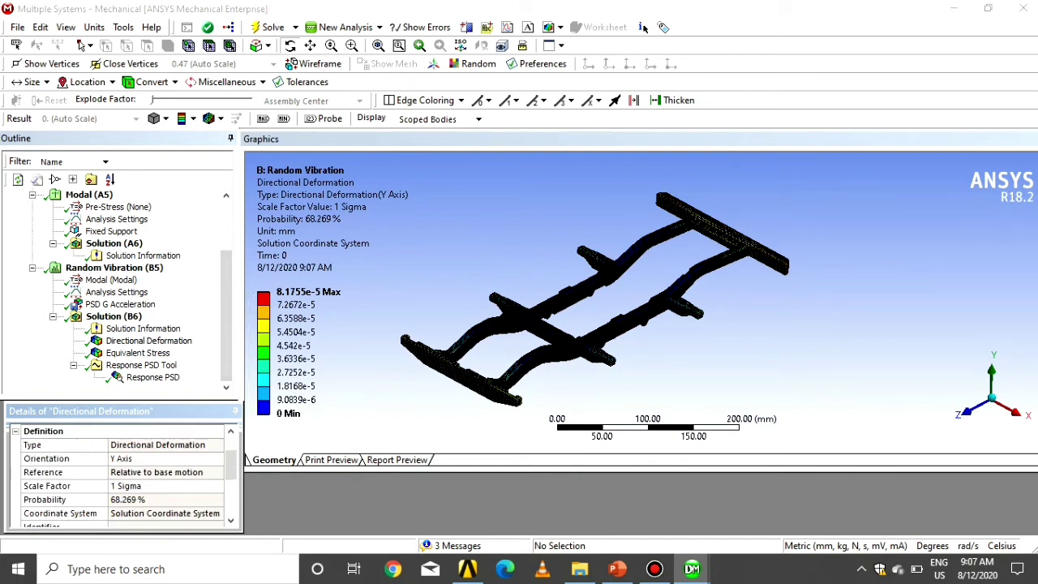
pyautogui.click(162, 485)
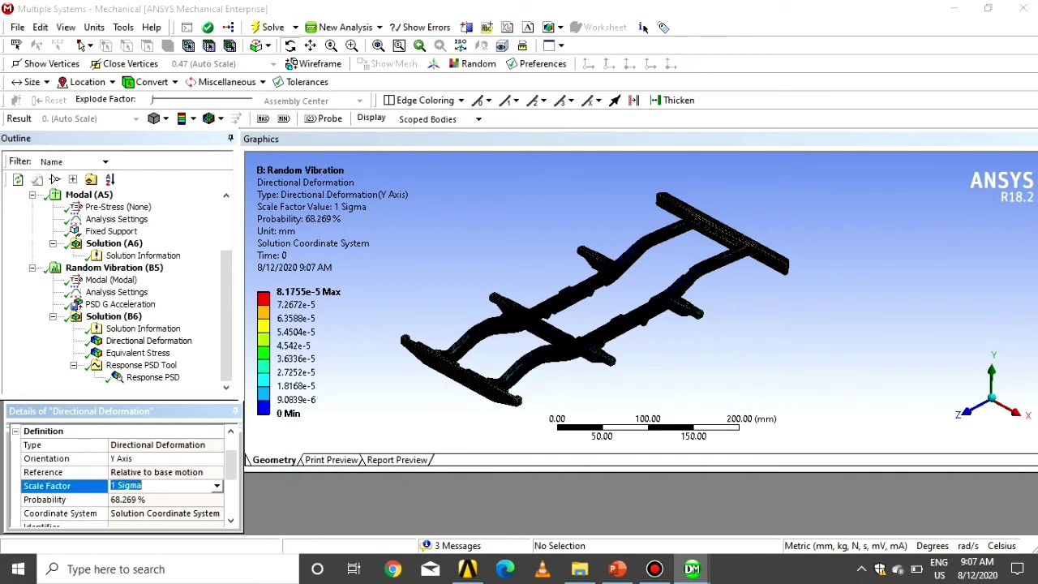
pyautogui.click(217, 486)
pyautogui.click(129, 508)
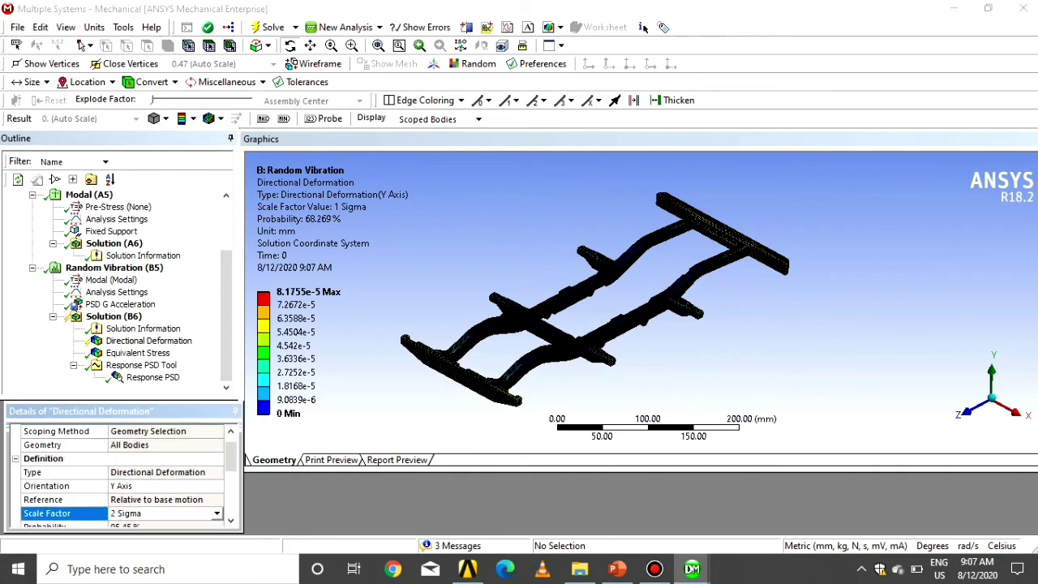
pyautogui.scroll(-1, 122, 479)
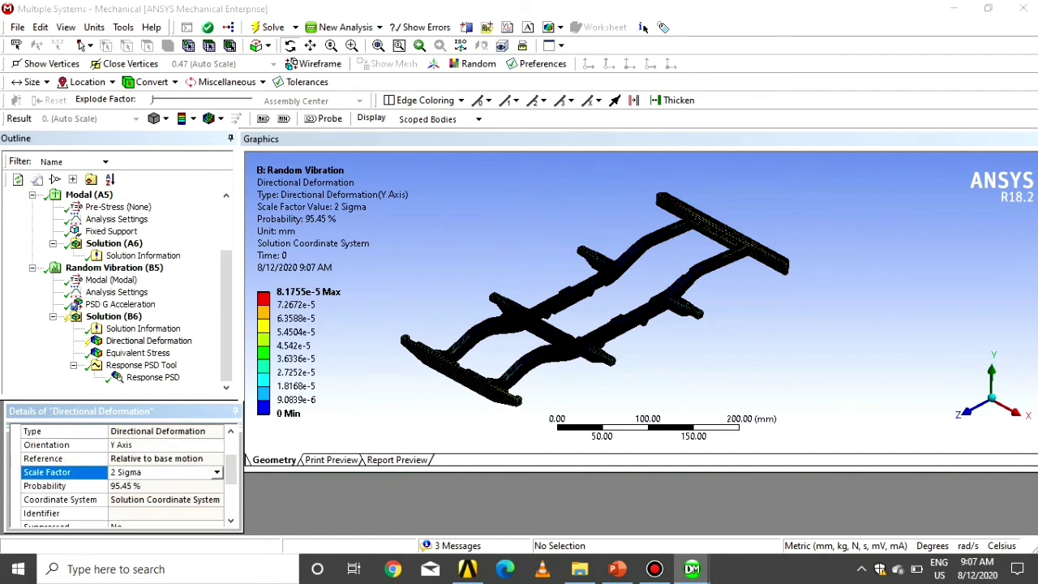
pyautogui.click(217, 472)
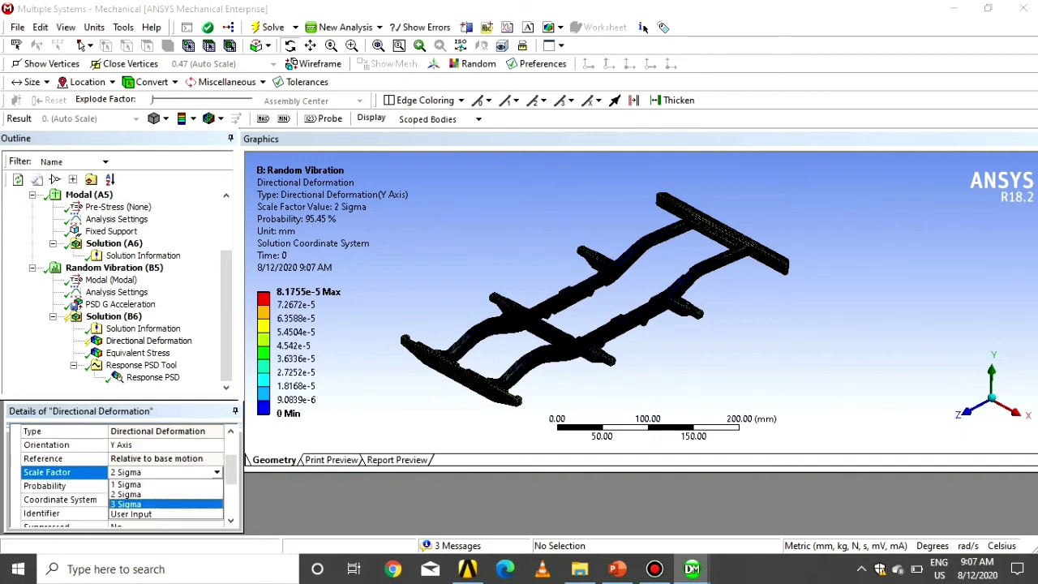
pyautogui.click(130, 501)
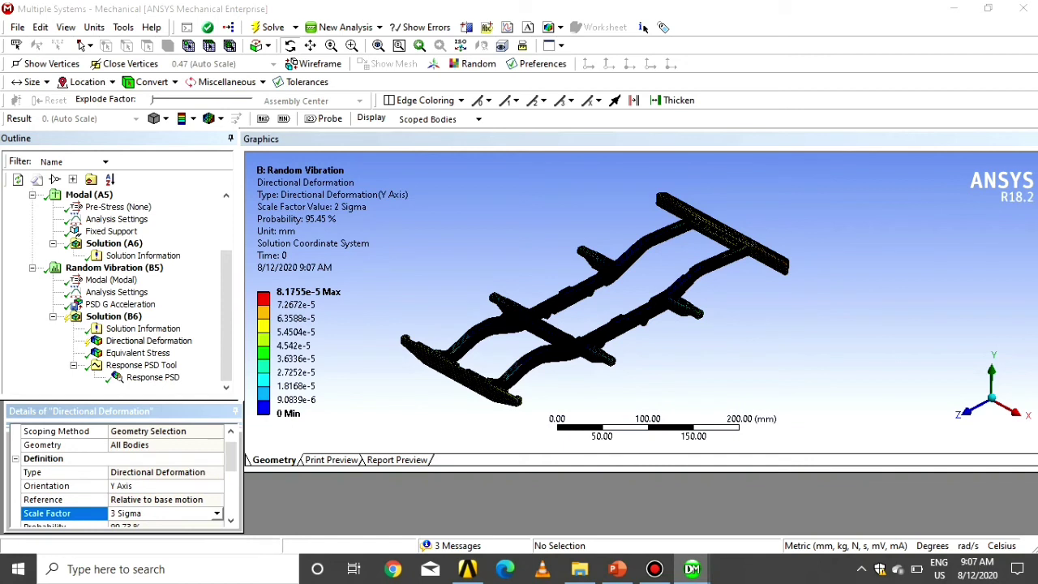
pyautogui.click(217, 514)
pyautogui.click(130, 534)
pyautogui.click(273, 27)
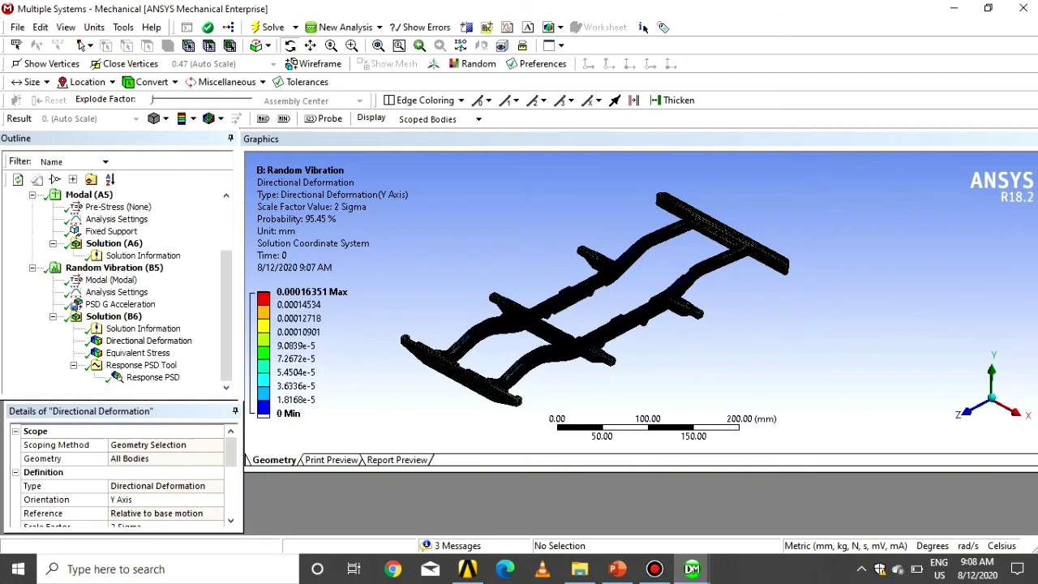
# Step: Set the Directional Deformation result's scale factor to 3 Sigma and re-evaluate the solution
pyautogui.scroll(-2, 122, 478)
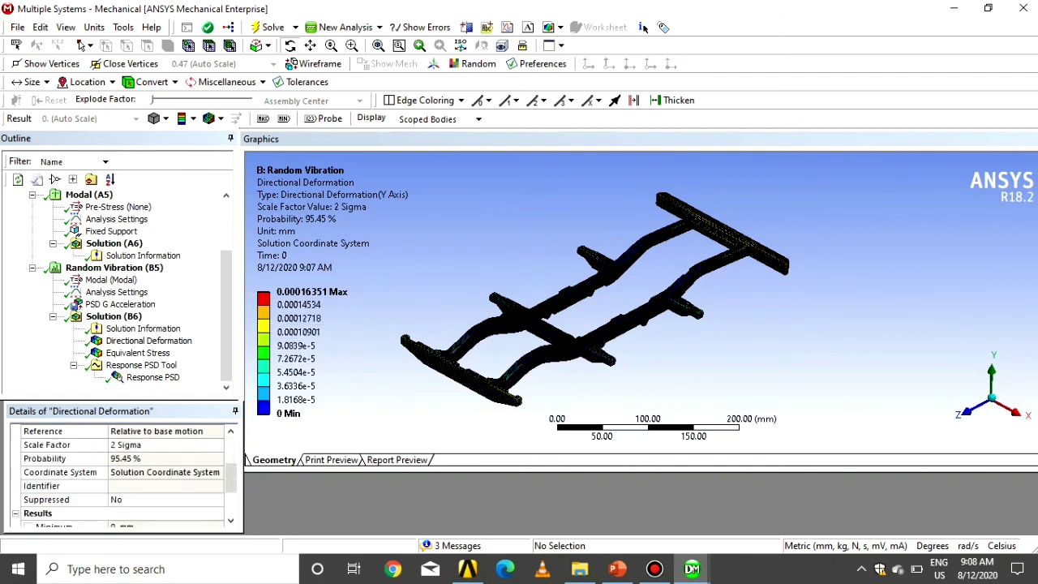
pyautogui.click(162, 445)
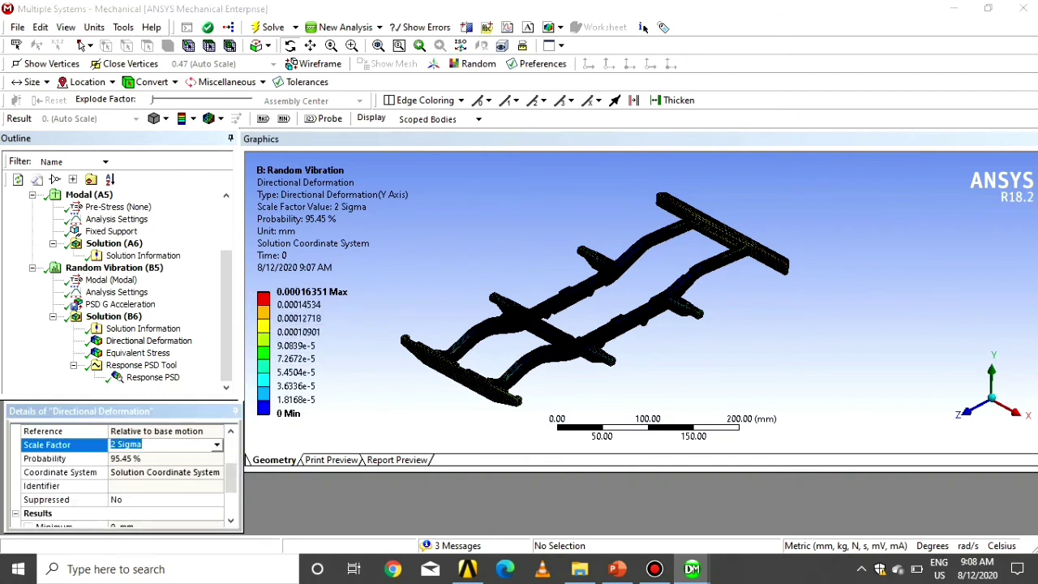
pyautogui.click(216, 444)
pyautogui.click(146, 478)
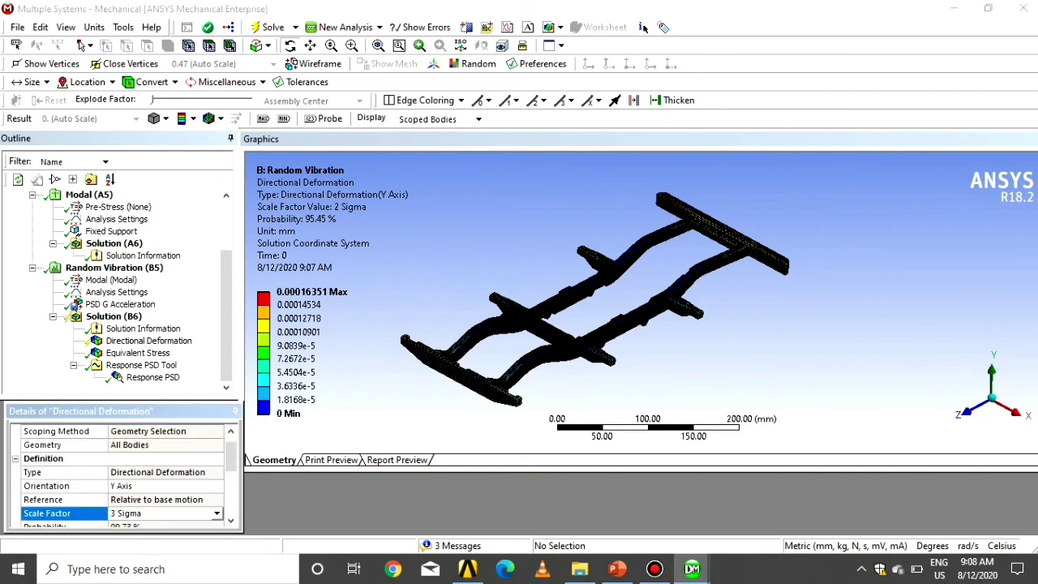
pyautogui.click(273, 27)
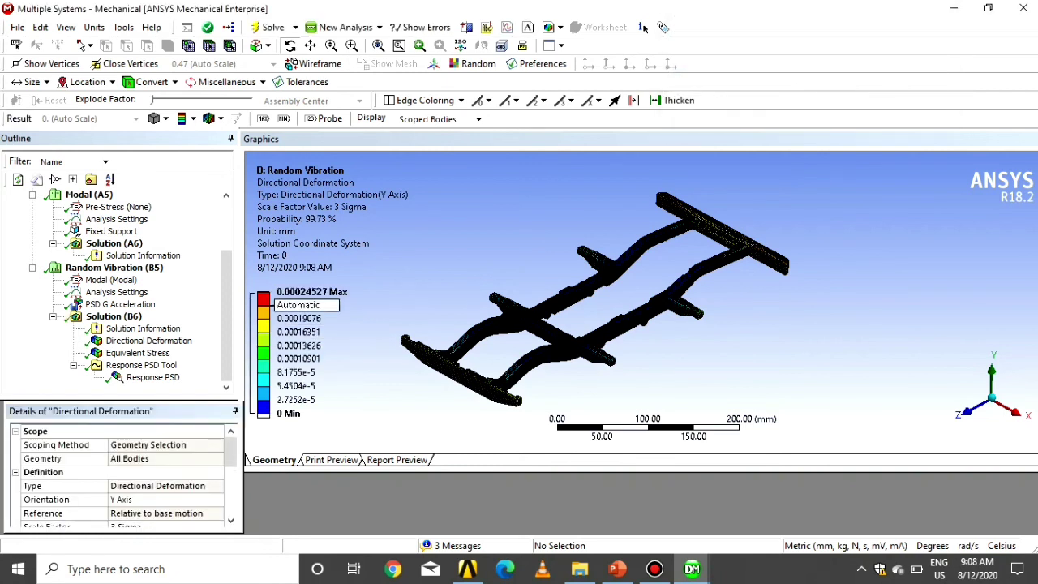
pyautogui.scroll(-1, 122, 478)
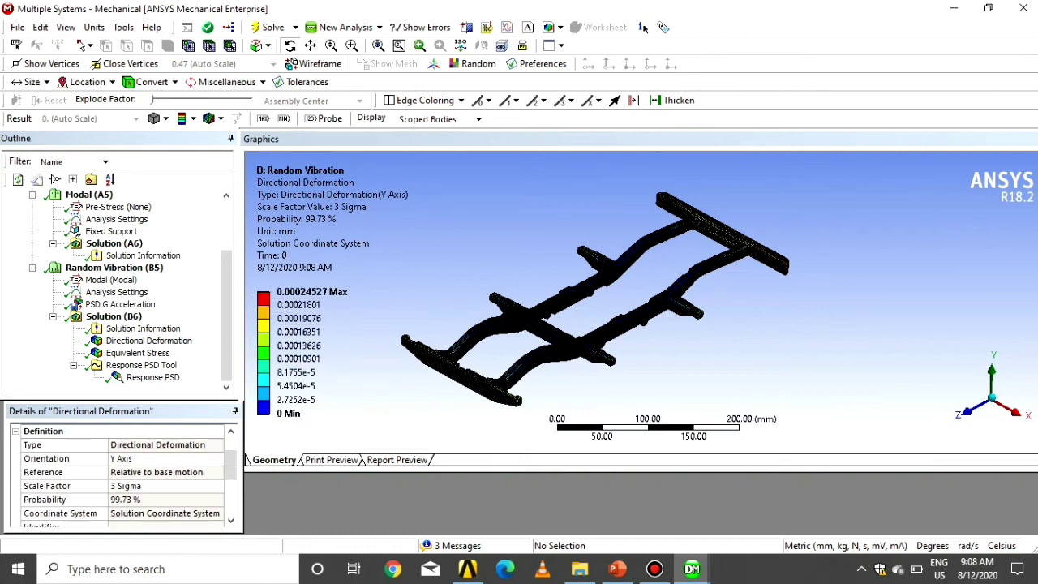
pyautogui.click(162, 485)
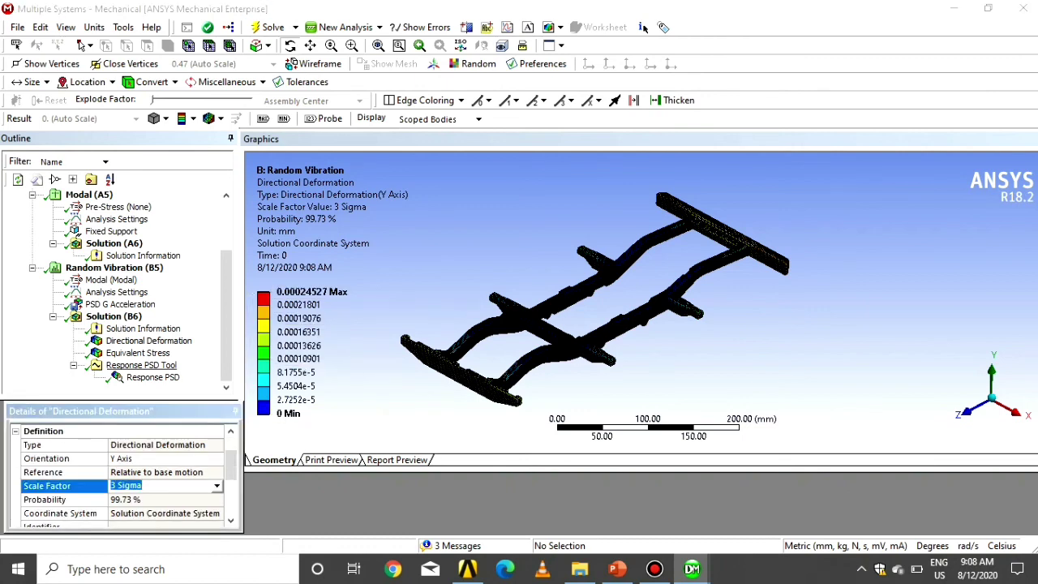
# Step: Examine the Equivalent Stress contour with its definition details and the Response PSD's tabulated values over frequency
pyautogui.click(138, 353)
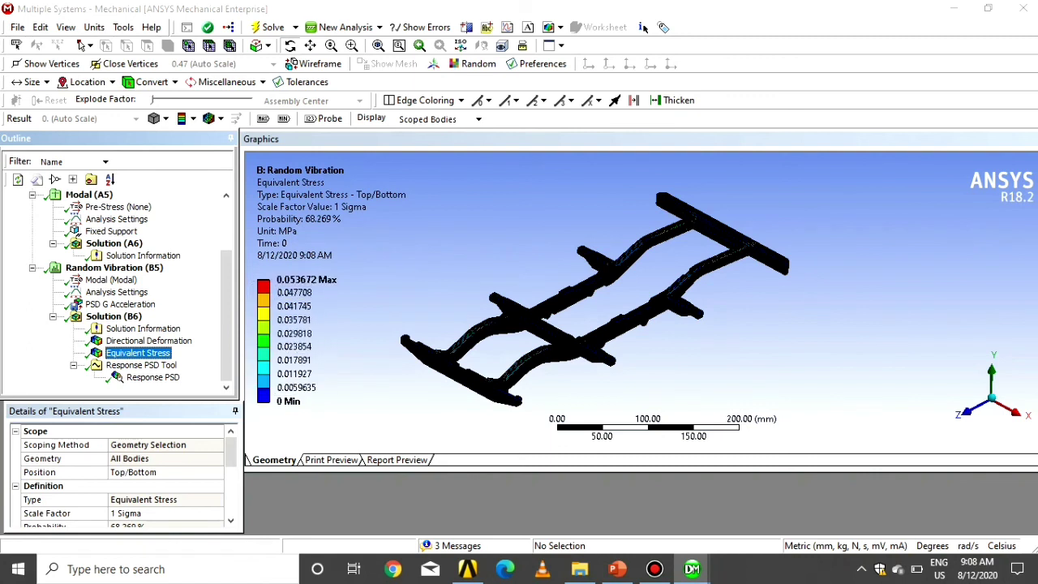
pyautogui.scroll(-1, 123, 476)
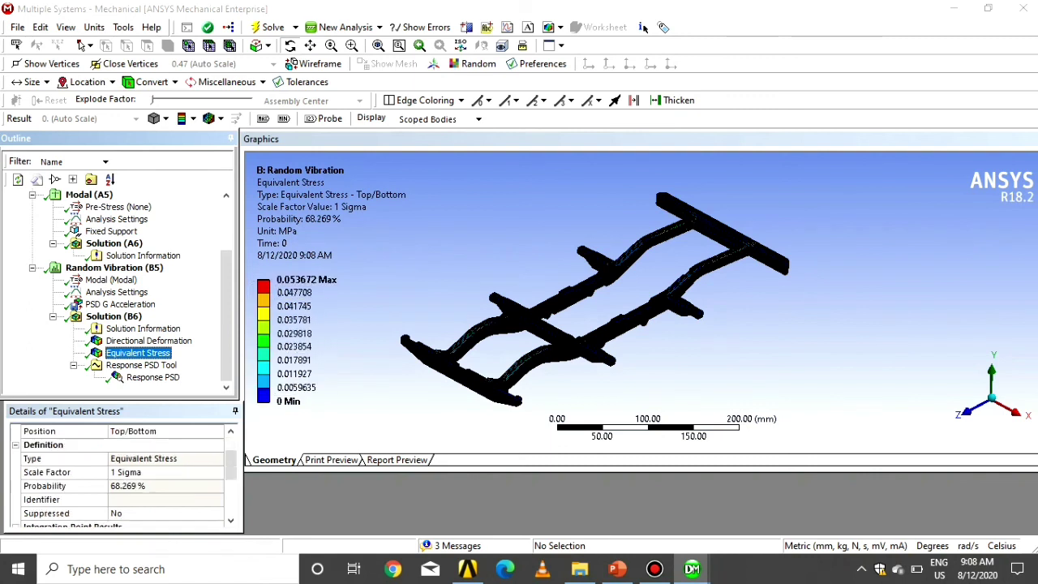
pyautogui.press('Down')
pyautogui.press('Down')
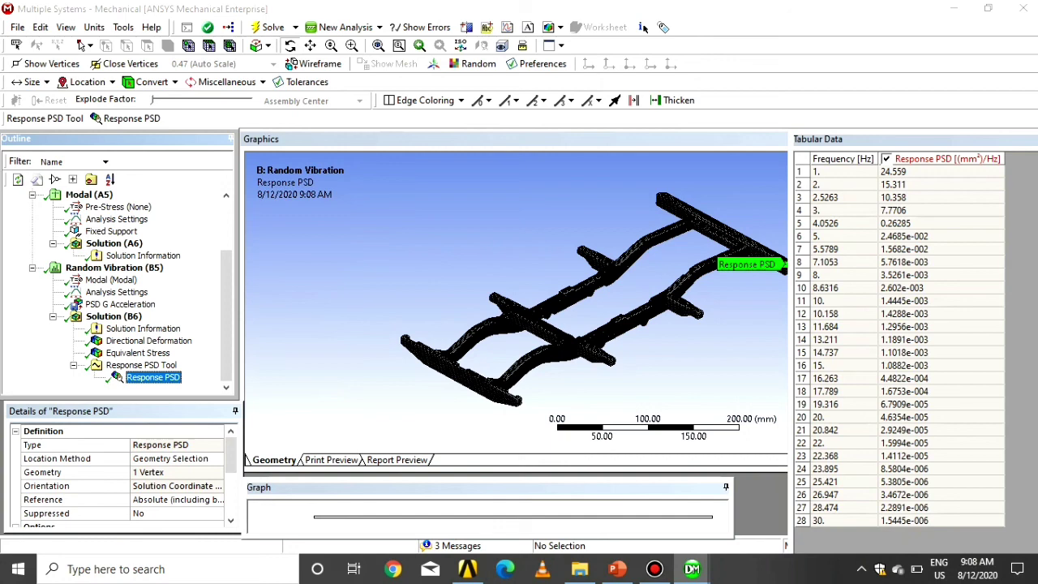
pyautogui.moveTo(793, 366); pyautogui.dragTo(806, 366)
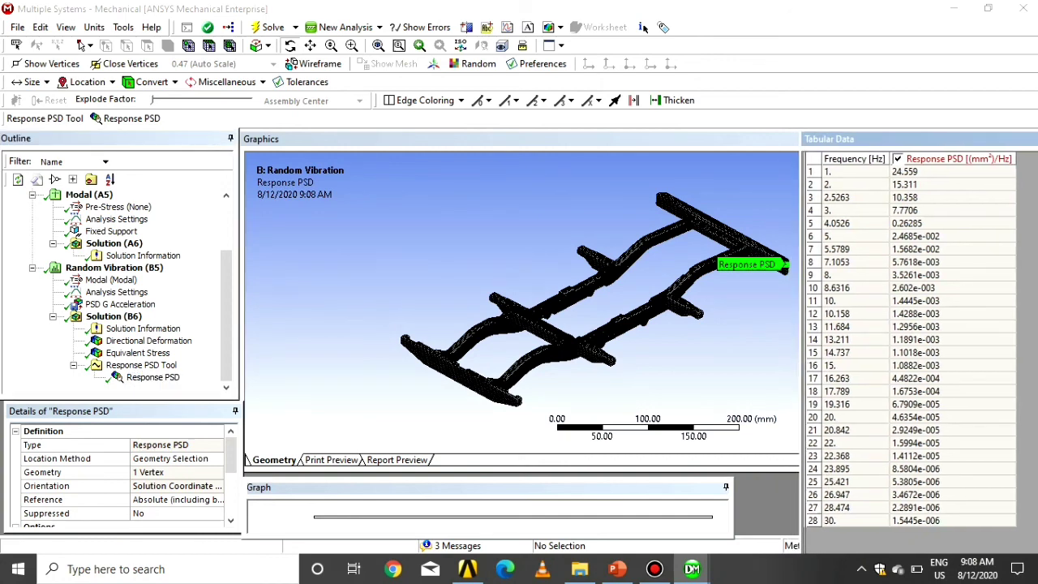